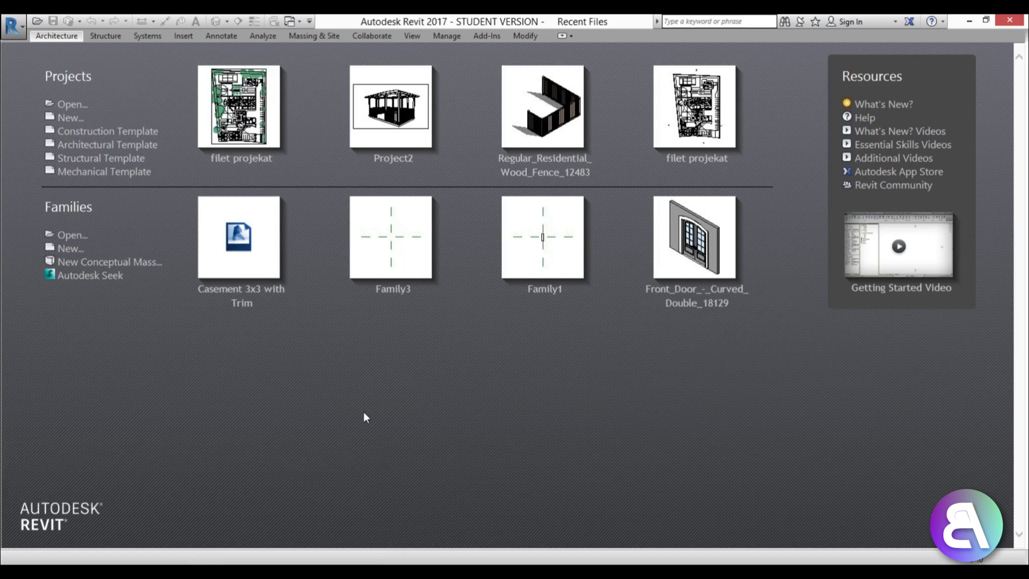
Start an architectural-template project, sketch a straight 21000 mm railing on Level 1, and view it in 3D
left_click(134, 146)
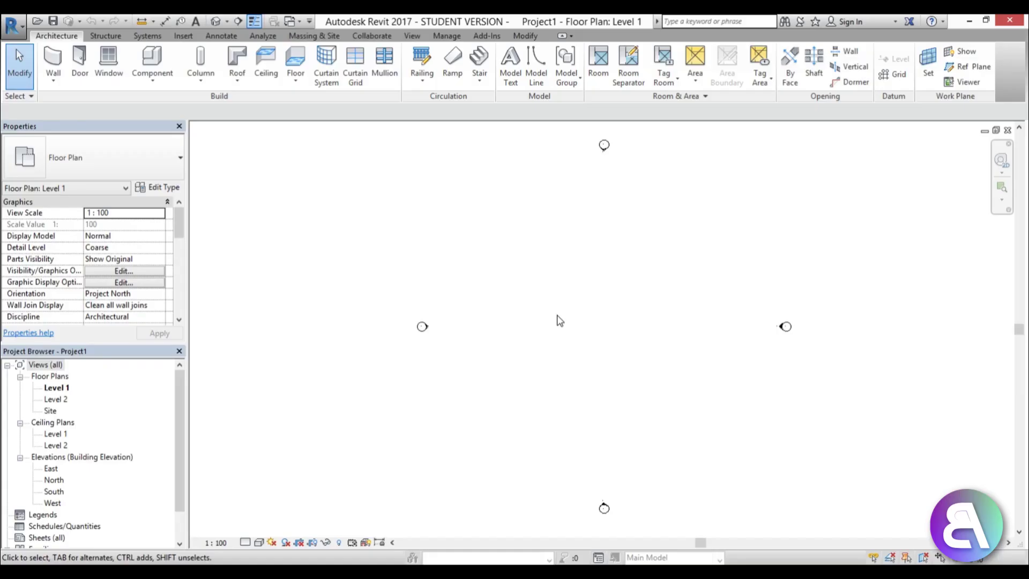
middle_click_drag(542, 324, 515, 335)
left_click(418, 75)
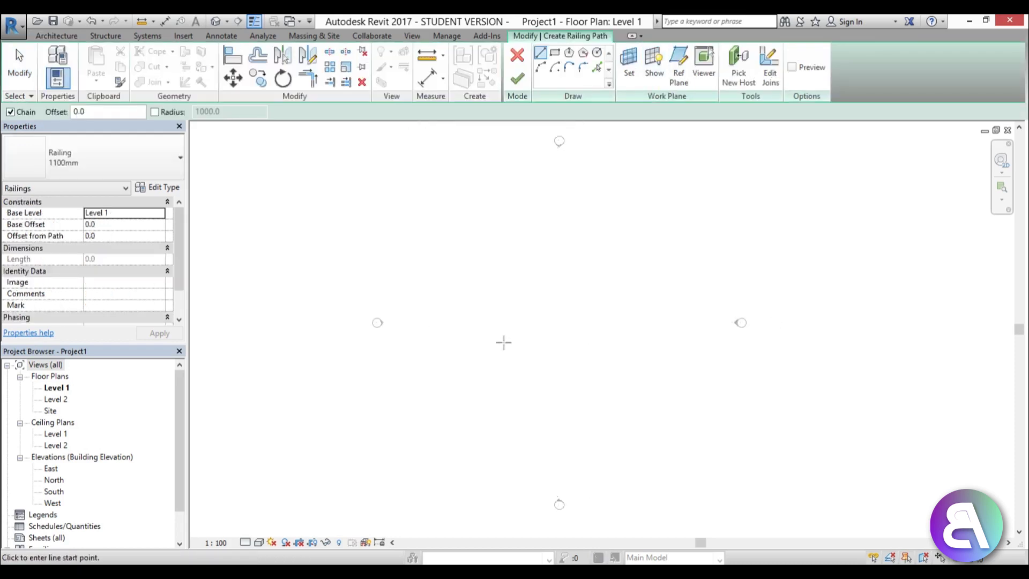
left_click(504, 346)
left_click(609, 240)
left_click(517, 80)
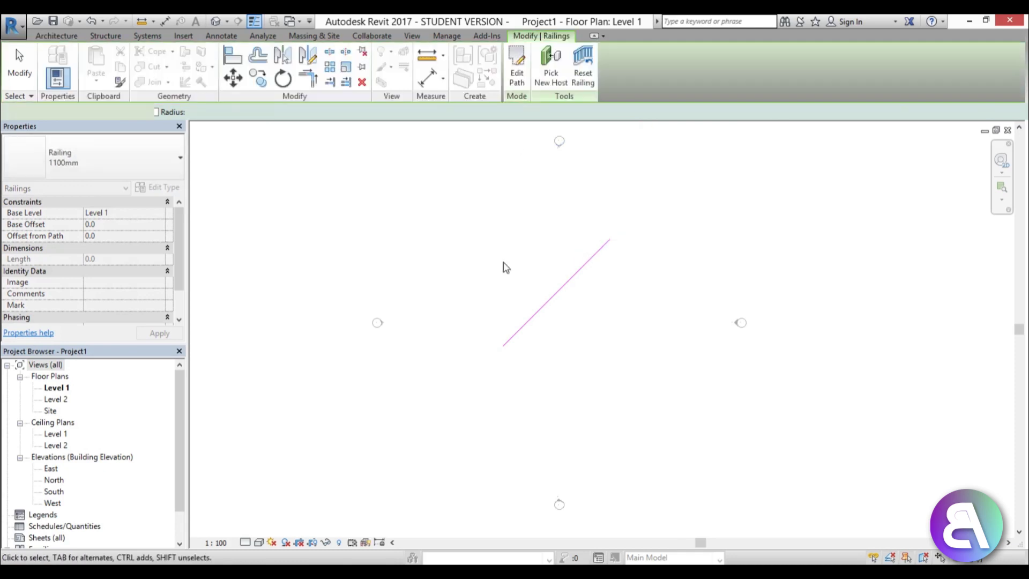
left_click(216, 25)
middle_click_drag(536, 381, 602, 392, "shift")
scroll(595, 400, "up", 3)
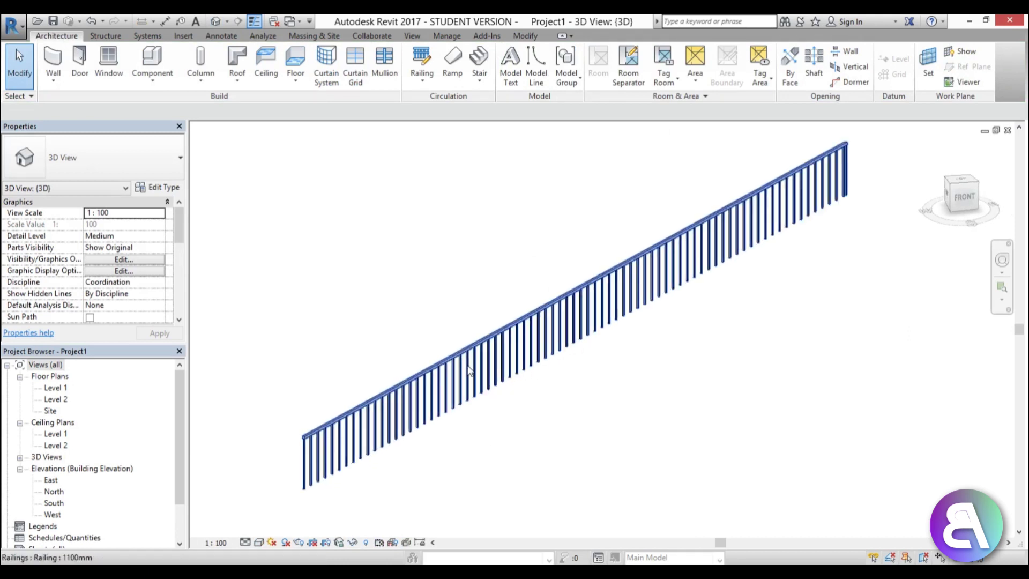
left_click(469, 370)
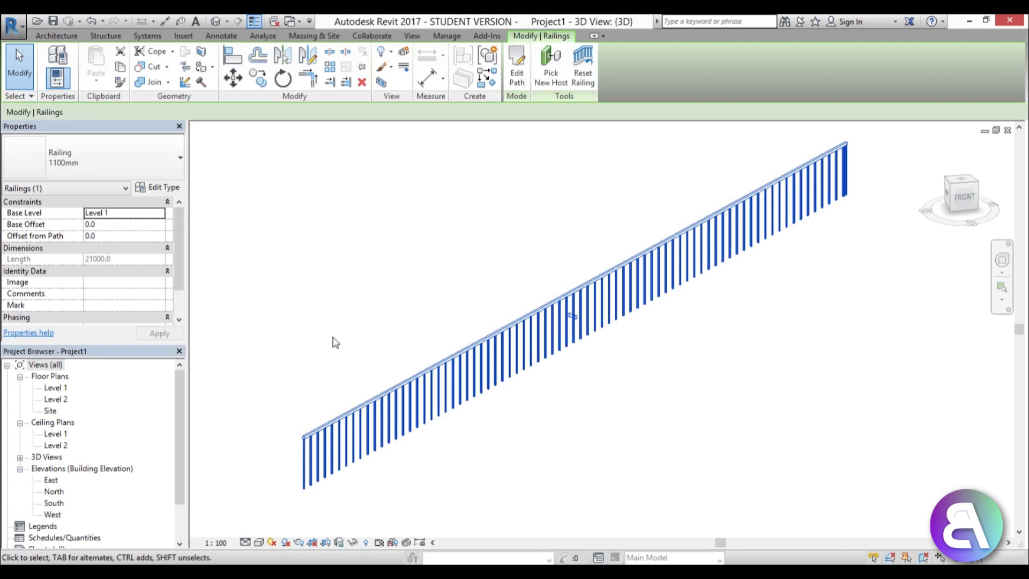
left_click(91, 167)
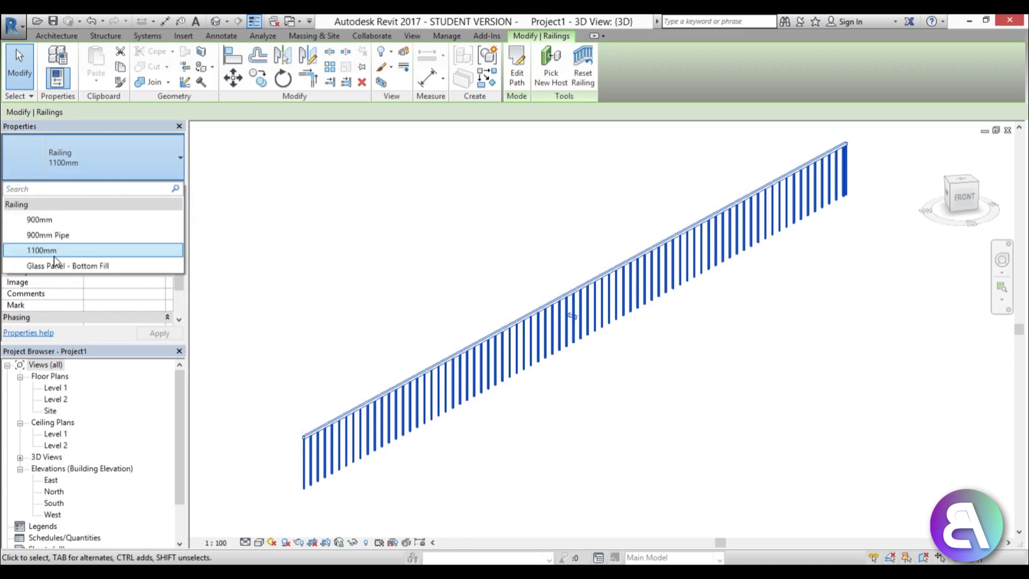
left_click(584, 406)
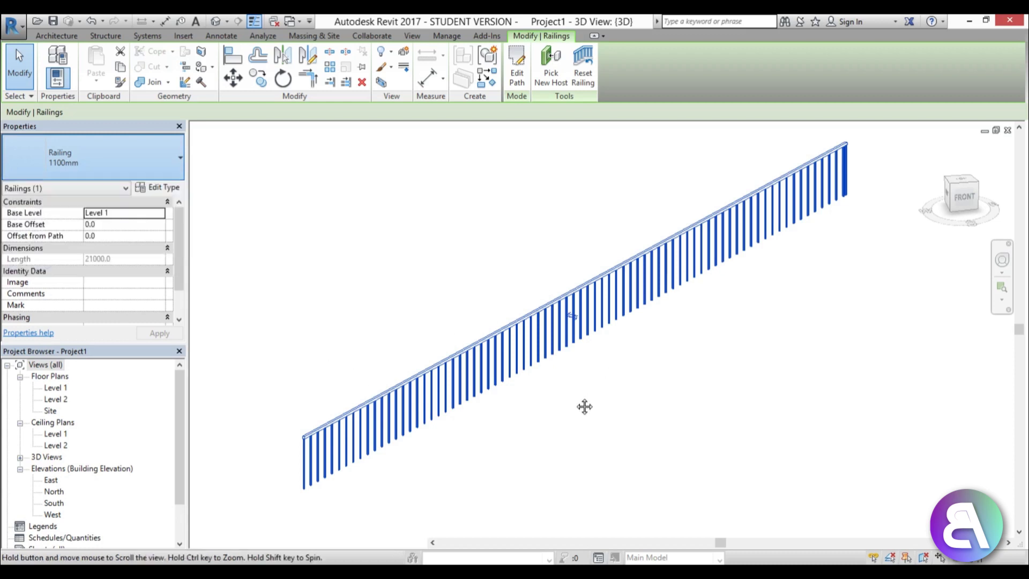
Duplicate the 1100mm railing type as 'brick fence' and open its Rail Structure (Non-Continuous) editor
left_click(152, 190)
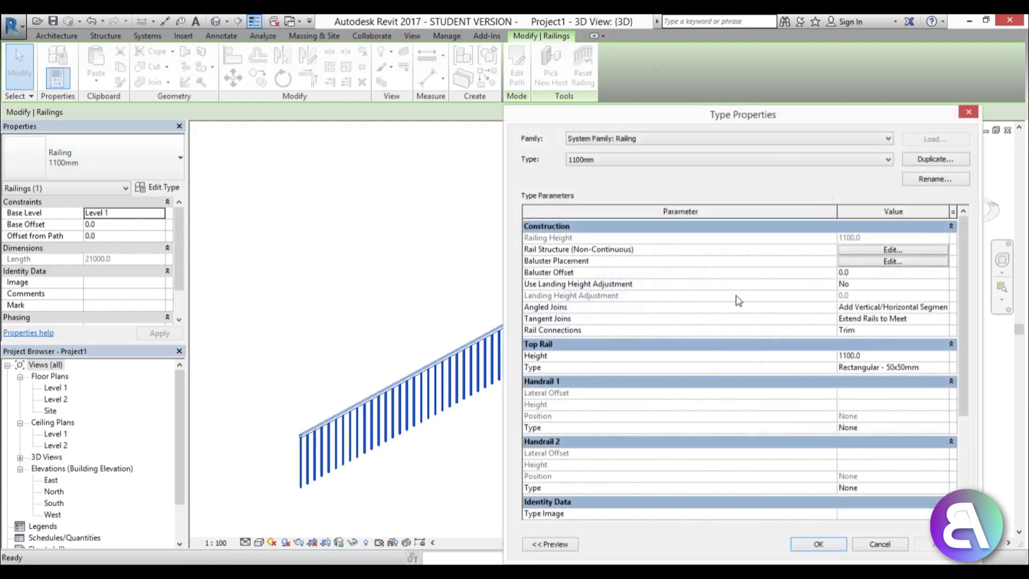
left_click(925, 164)
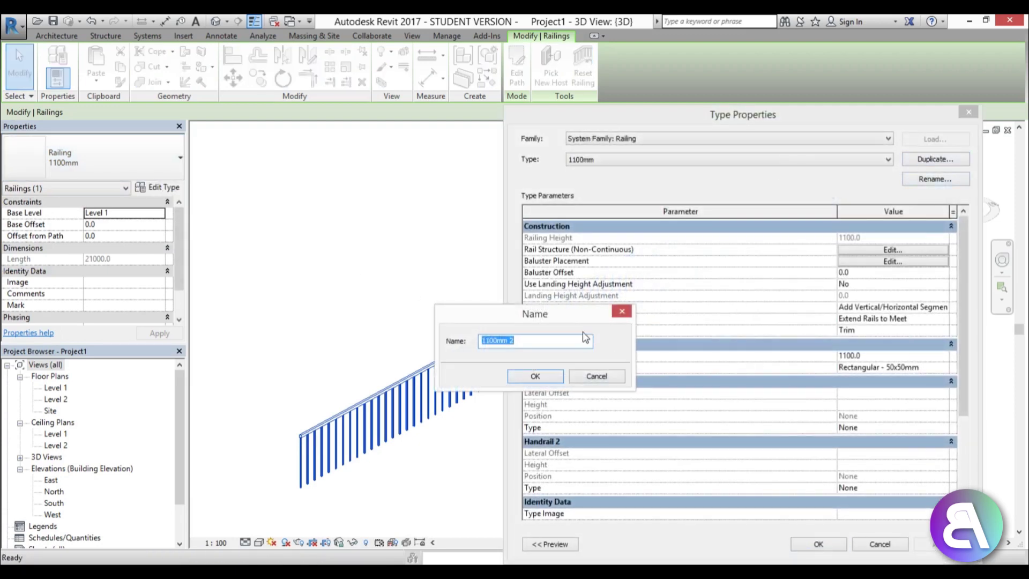
type("brick fence")
key("Return")
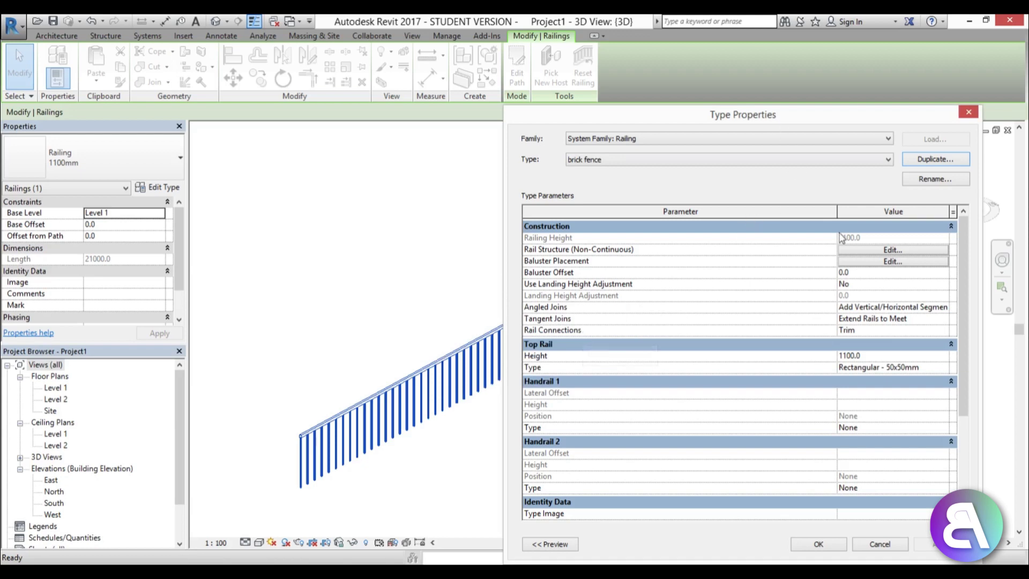
left_click_drag(821, 119, 322, 58)
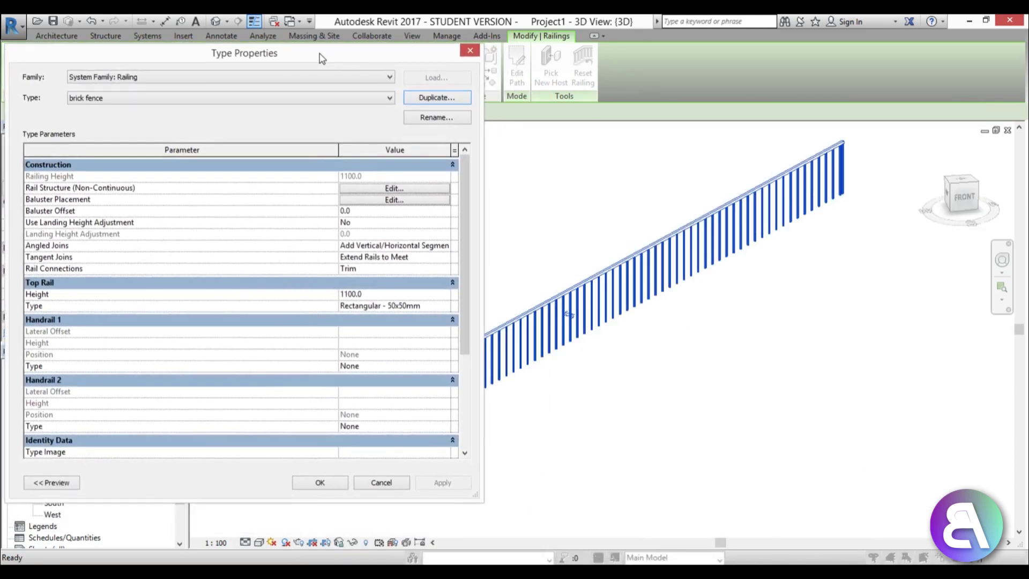
left_click(400, 191)
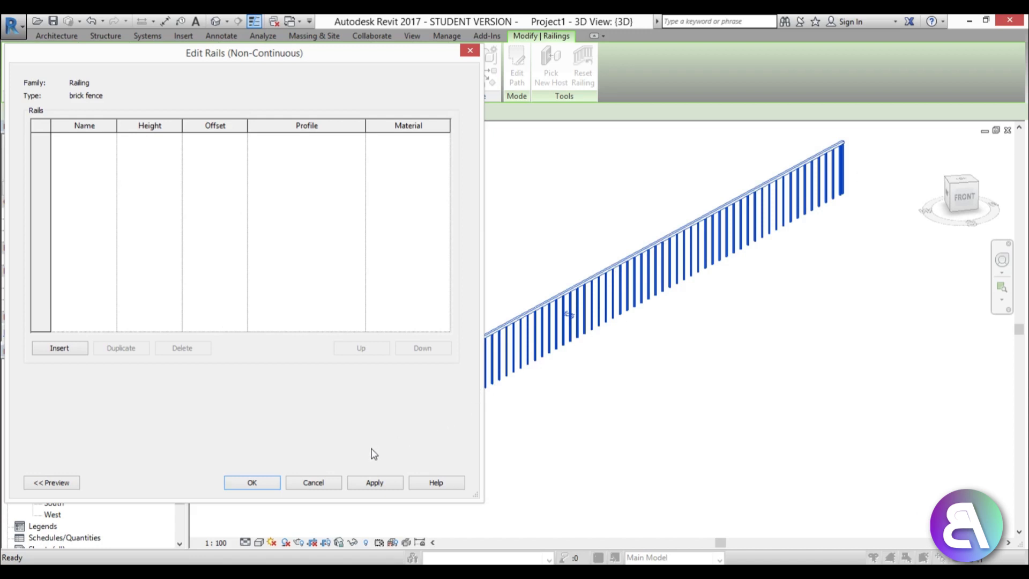
Insert New Rail(1) and give it the Brick, Common, Brown material, added to the project
left_click(53, 349)
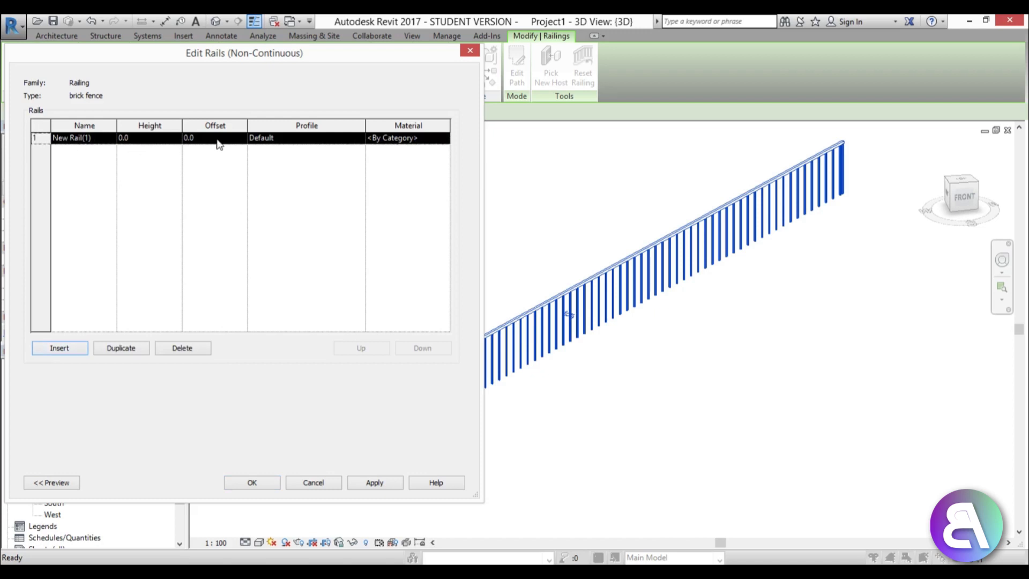
left_click(448, 138)
left_click(444, 138)
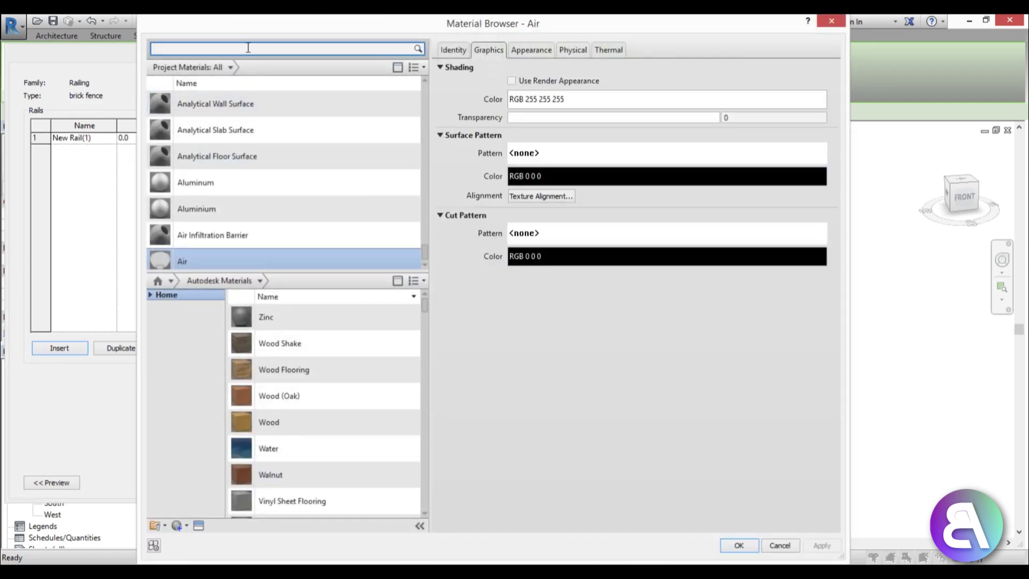
left_click(248, 48)
type("bric")
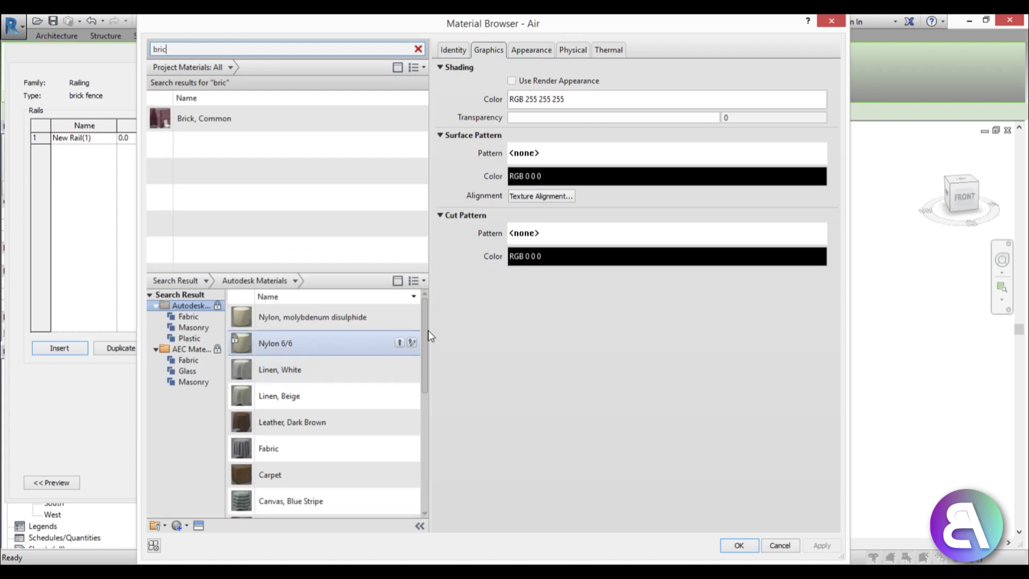
scroll(429, 429, "down", 2)
scroll(333, 371, "up", 1)
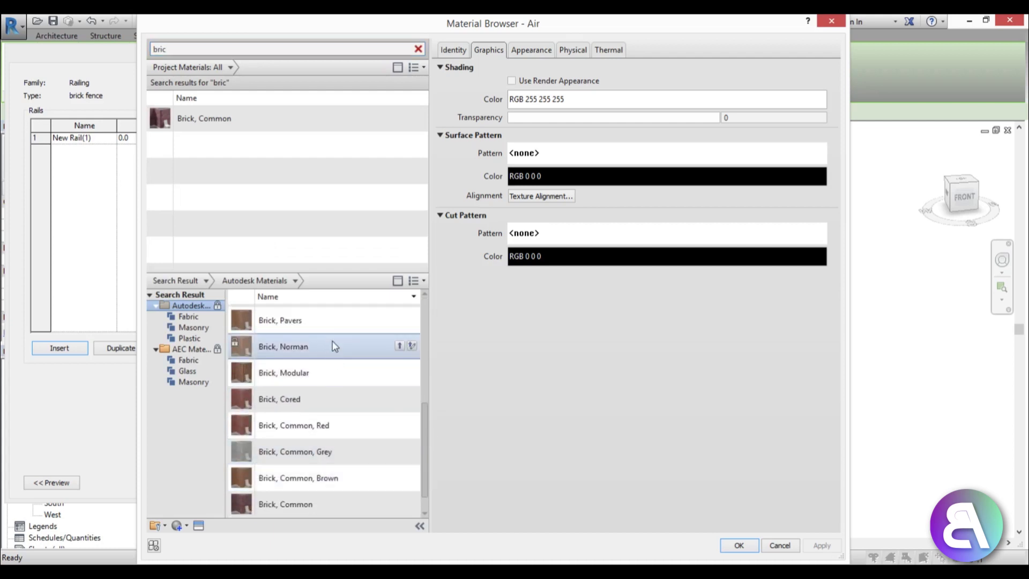
left_click(331, 346)
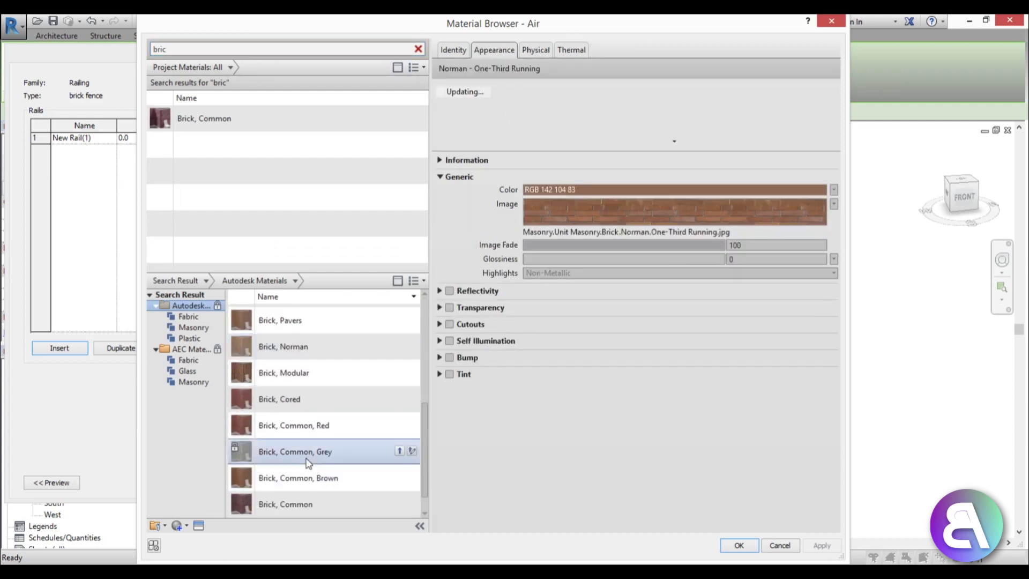
left_click(307, 482)
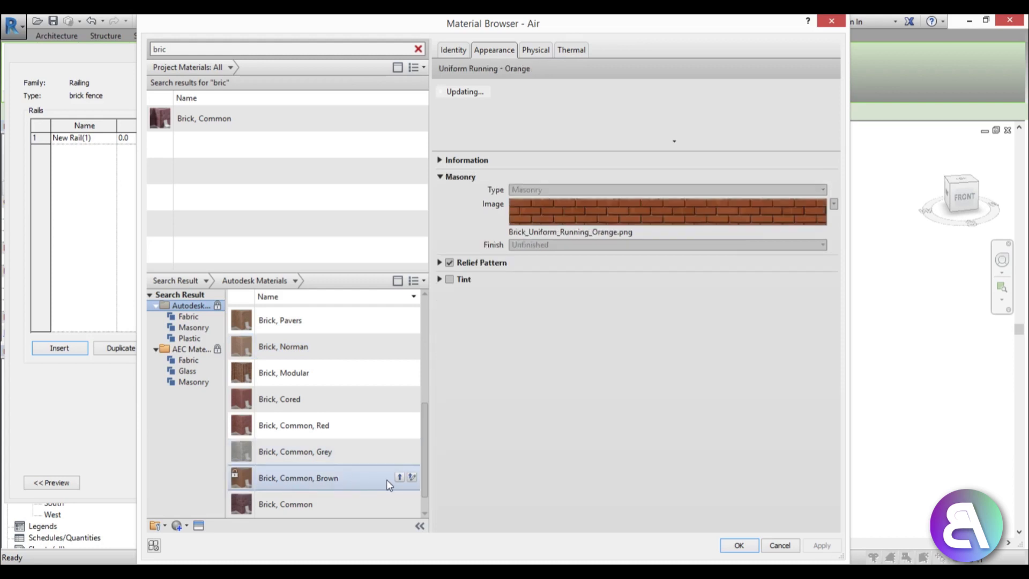
left_click(402, 478)
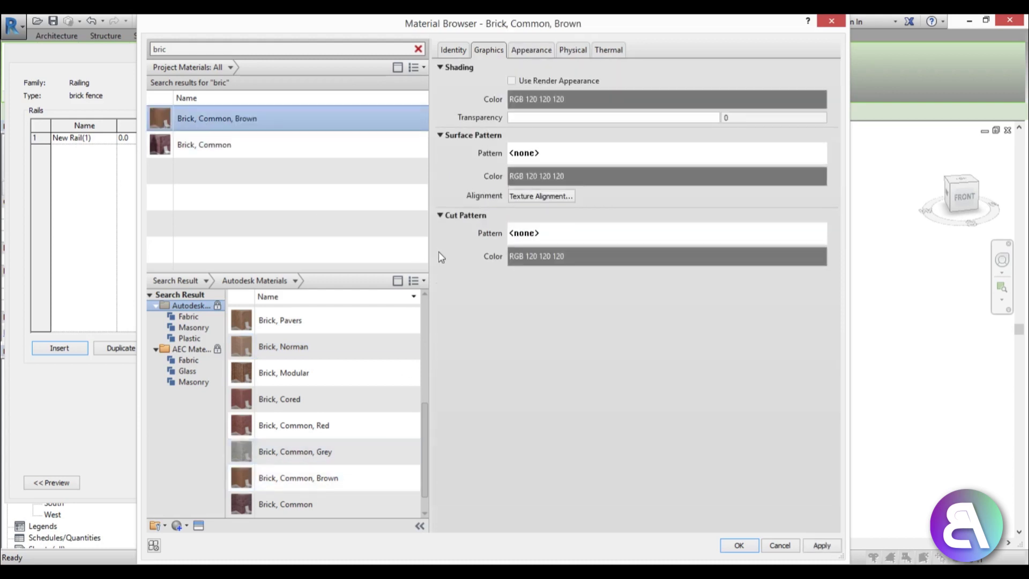
left_click(821, 546)
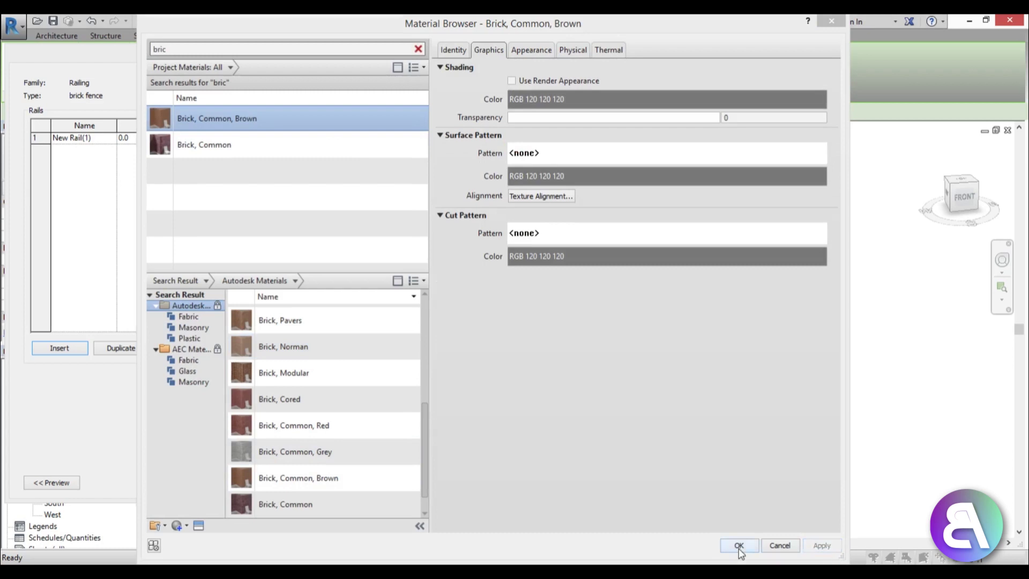
left_click(739, 545)
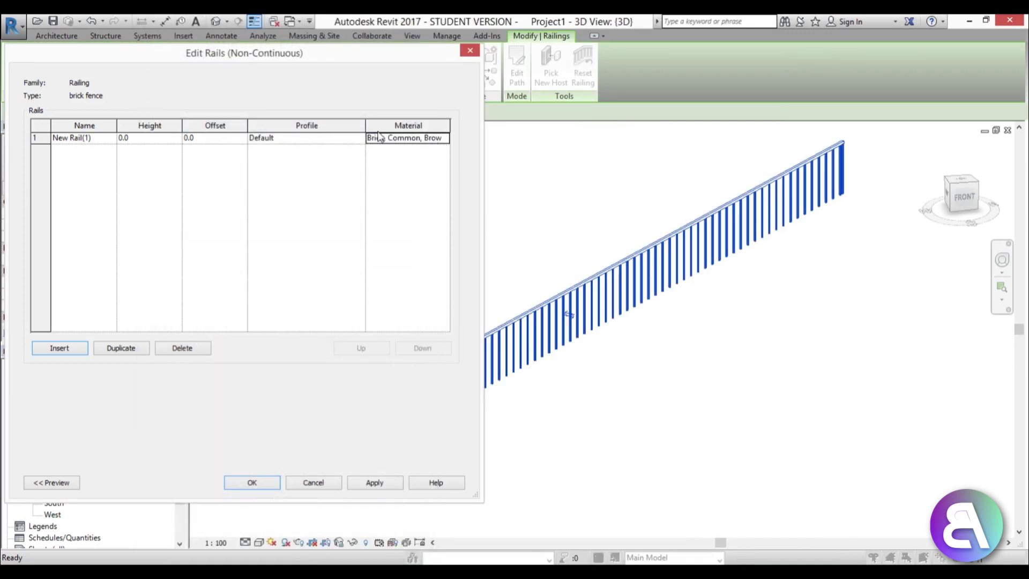
Leave the rail profile at Default, cancel Edit Rails, and accept the brick fence type settings
left_click(363, 139)
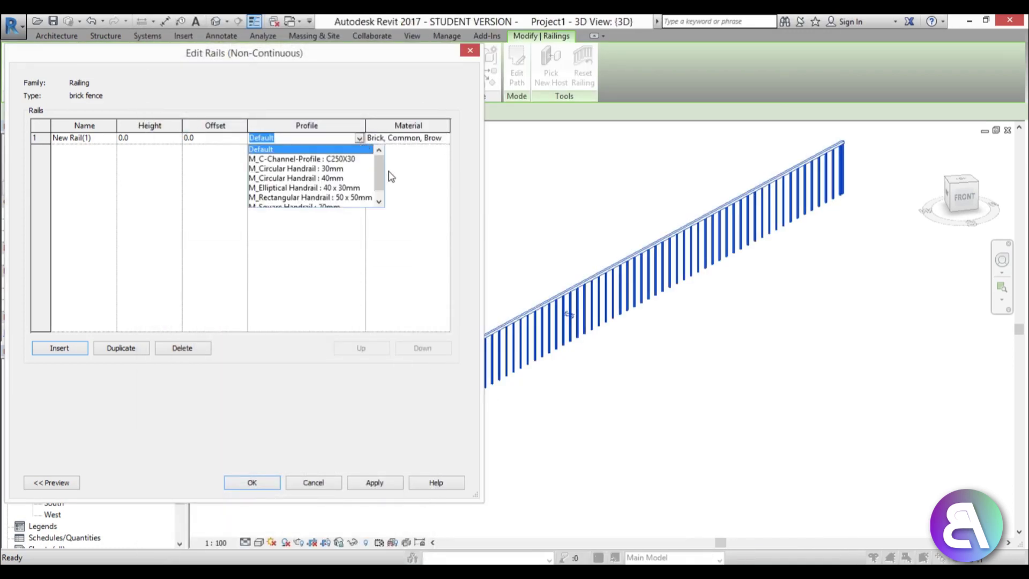
left_click_drag(382, 178, 379, 200)
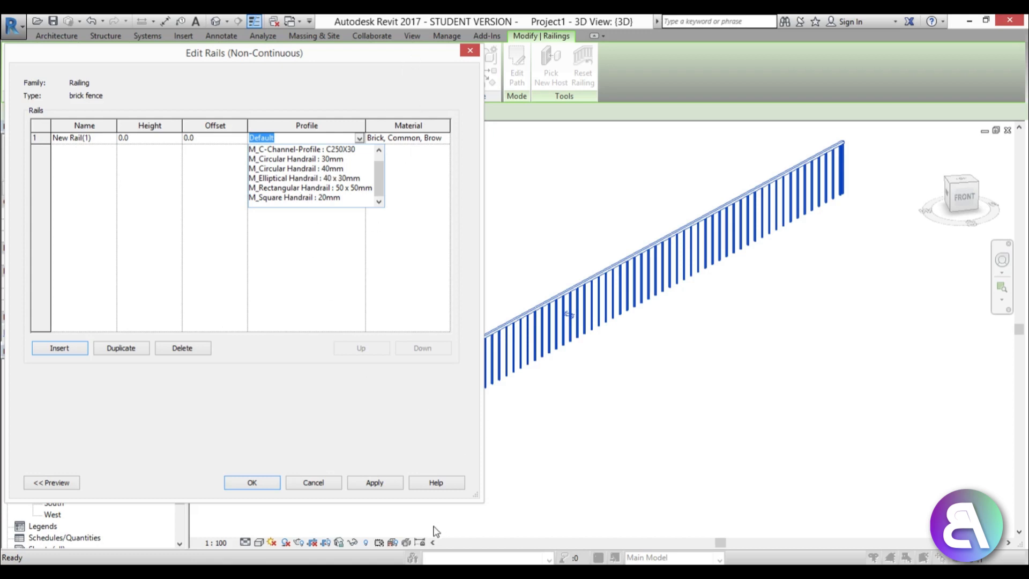
left_click(328, 487)
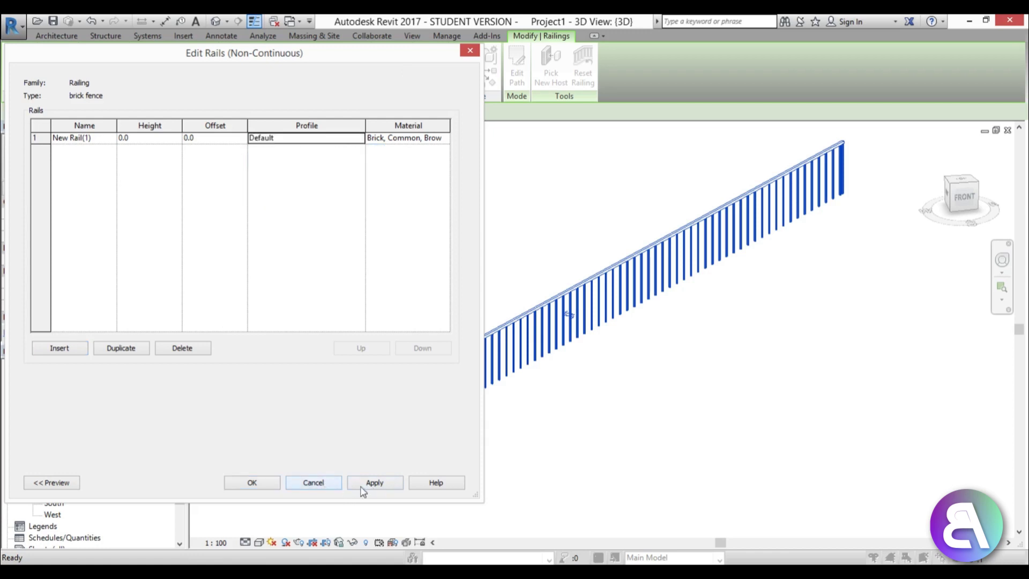
left_click(320, 488)
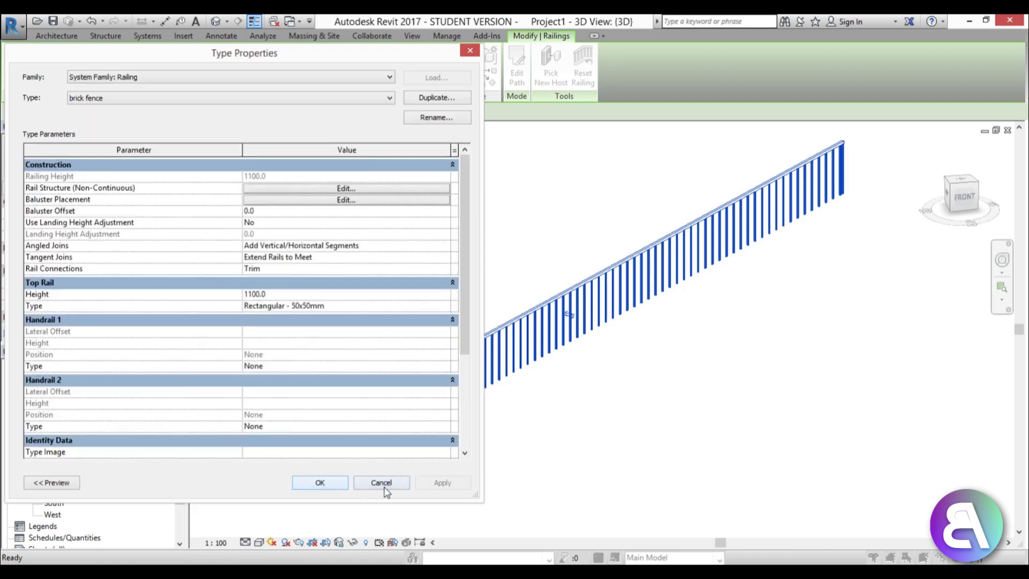
left_click(324, 487)
left_click(691, 375)
middle_click_drag(600, 414, 585, 412)
Create a new family, Family1, from the Metric Profile template
left_click(15, 25)
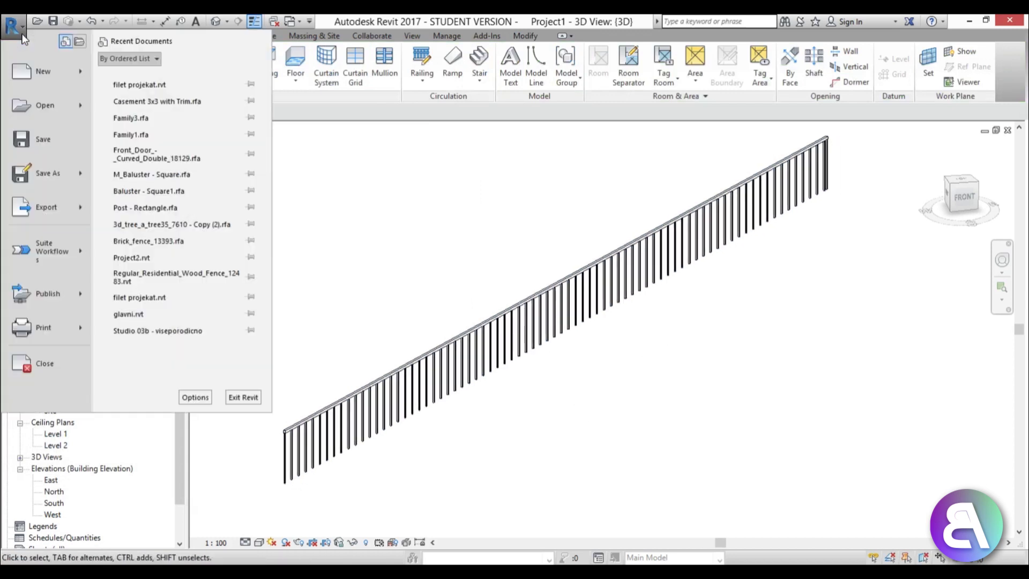
mouse_move(48, 85)
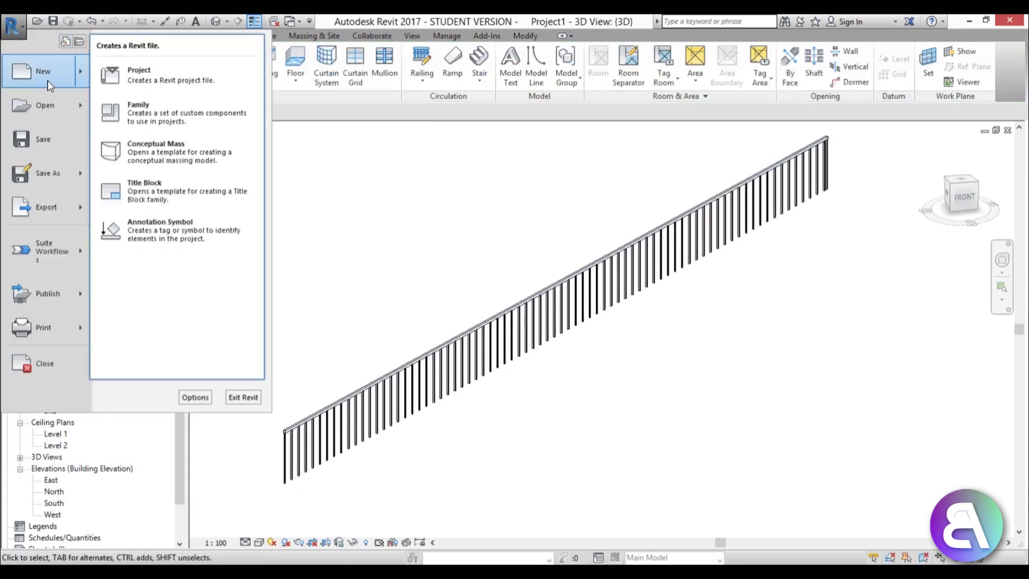
left_click(133, 115)
left_click_drag(824, 134, 826, 264)
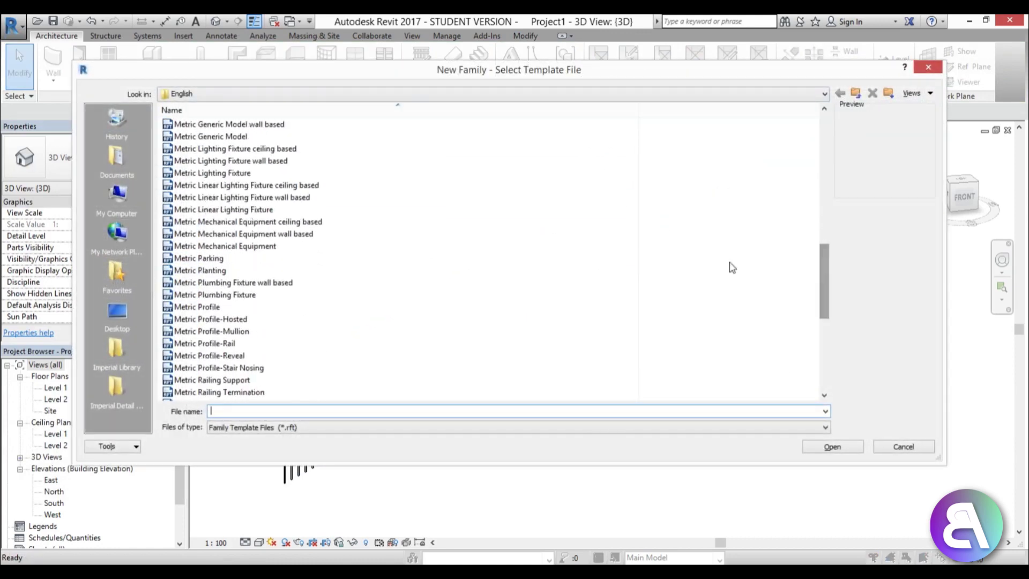
left_click(225, 320)
left_click(225, 308)
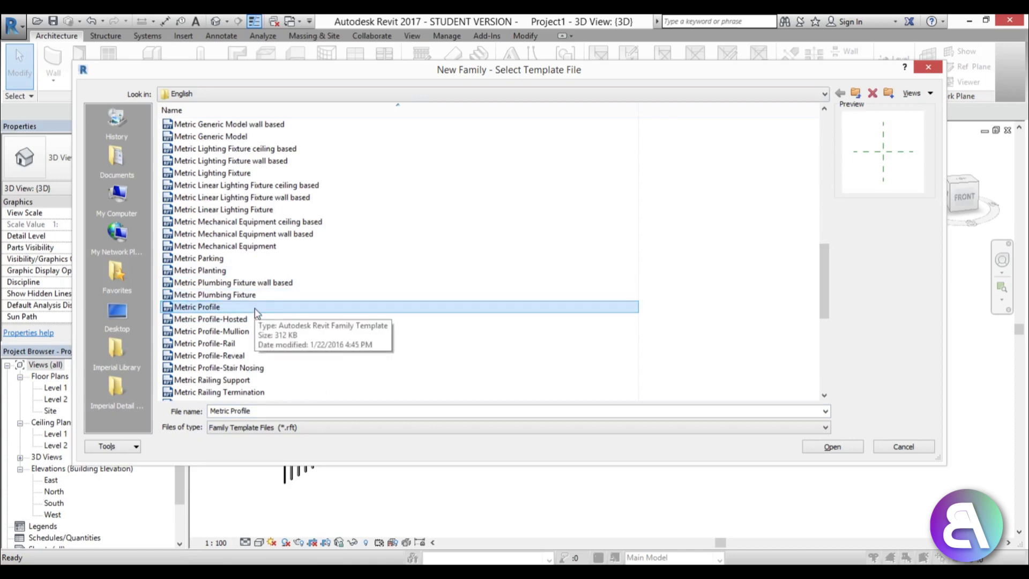
left_click(822, 452)
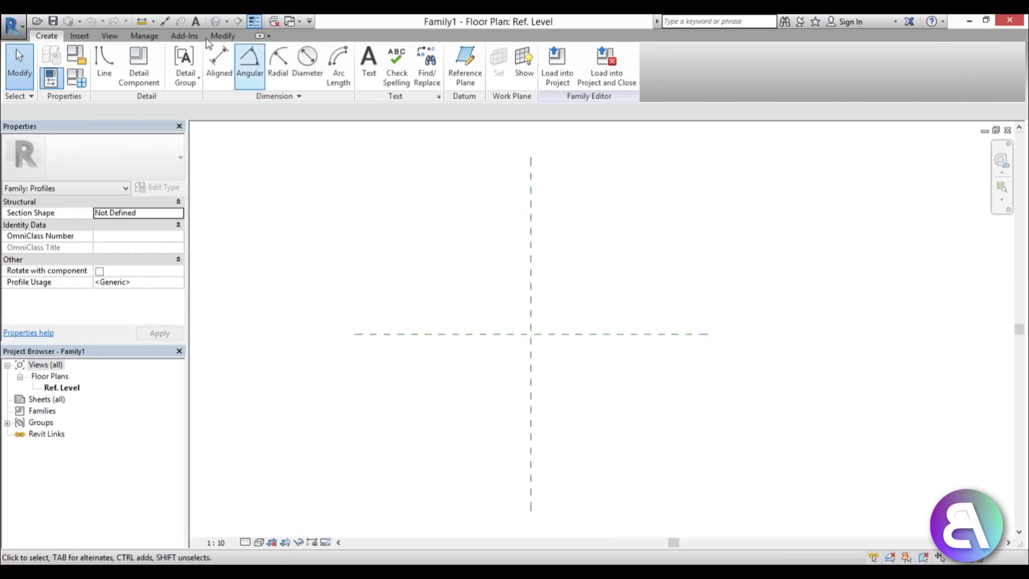
Draw a rectangle from the reference plane intersection in the profile's Ref. Level plan
left_click(104, 64)
left_click(454, 52)
left_click(501, 334)
left_click(566, 216)
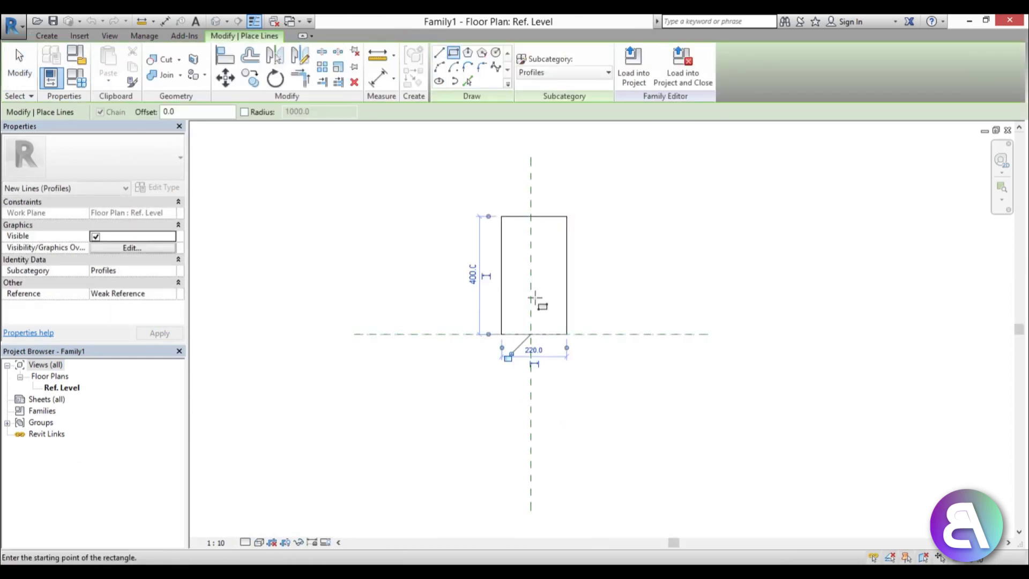
key("Escape")
key("Escape")
left_click(504, 321)
left_click_drag(567, 203, 531, 203)
left_click(512, 186)
type("10")
key("Escape")
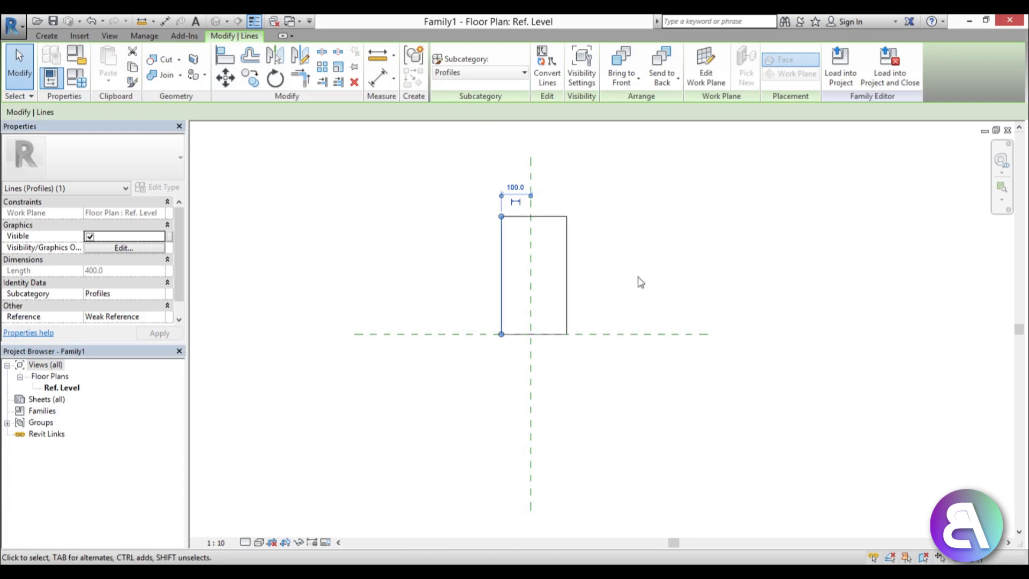
Size the rectangle 200 wide by 400 high and load the profile into Project1
left_click(567, 293)
left_click(532, 350)
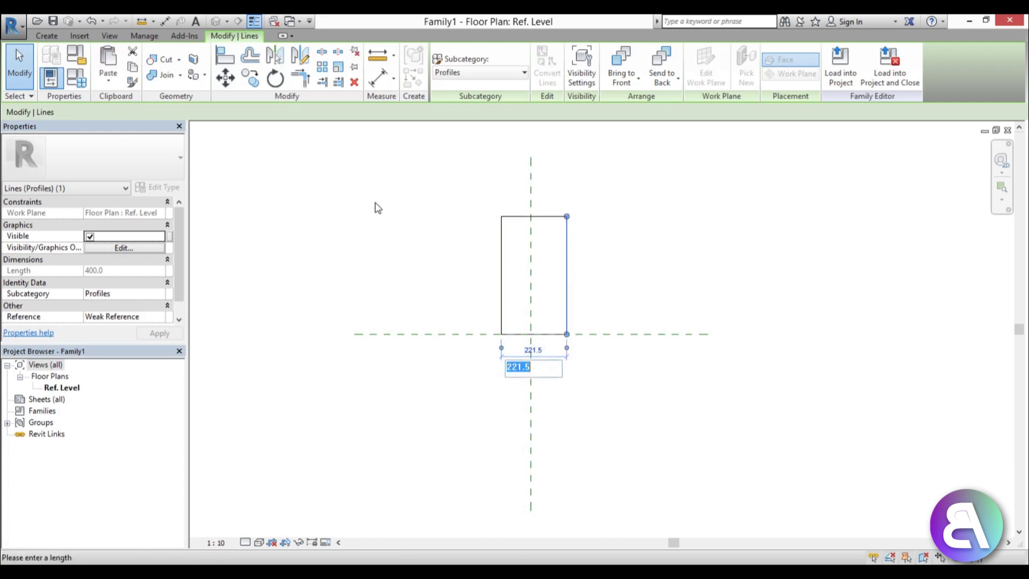
type("200")
key("Return")
left_click(541, 216)
left_click(572, 272)
key("Escape")
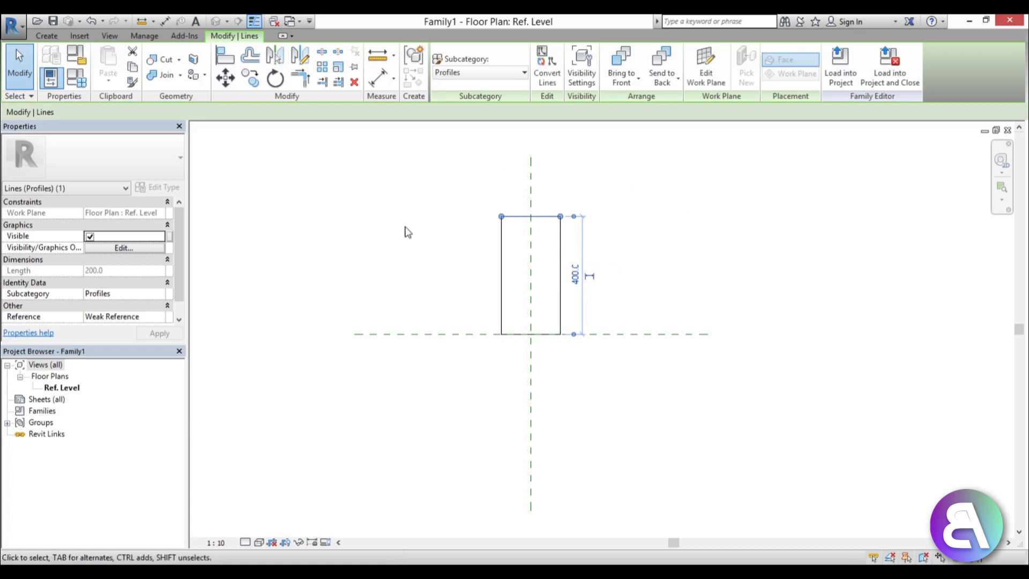
key("Escape")
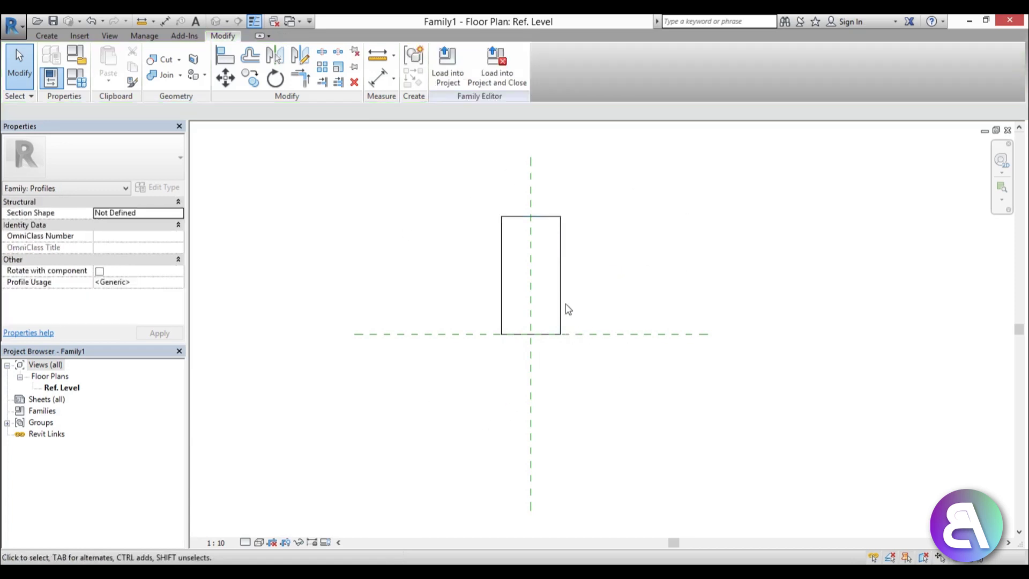
left_click(448, 78)
scroll(538, 313, "up", 2)
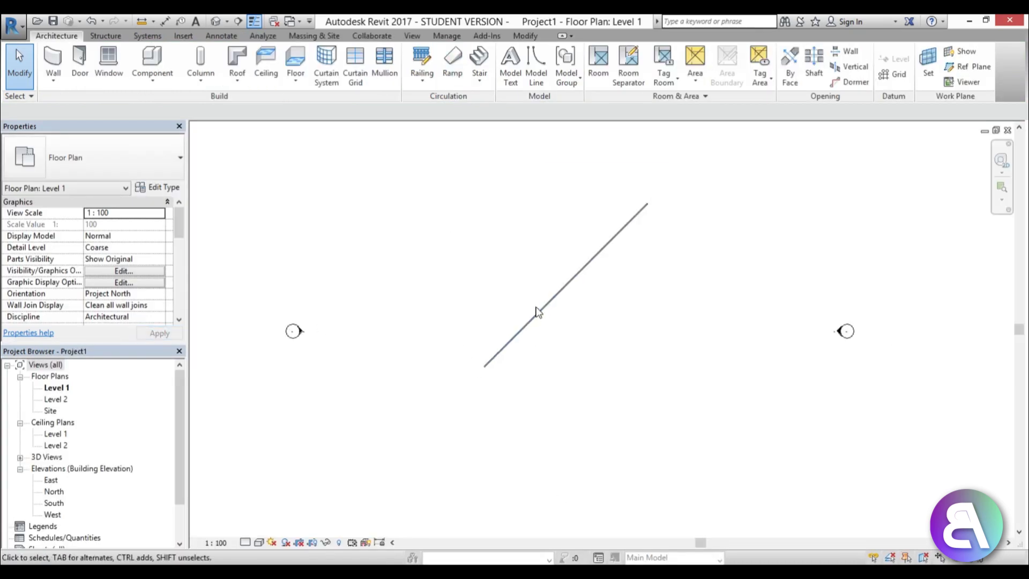
In the default 3D view, open the rail structure settings of the 1100mm railing type
left_click(534, 312)
left_click(215, 22)
middle_click_drag(572, 385, 577, 361, "shift")
scroll(324, 339, "up", 2)
middle_click_drag(324, 340, 324, 356)
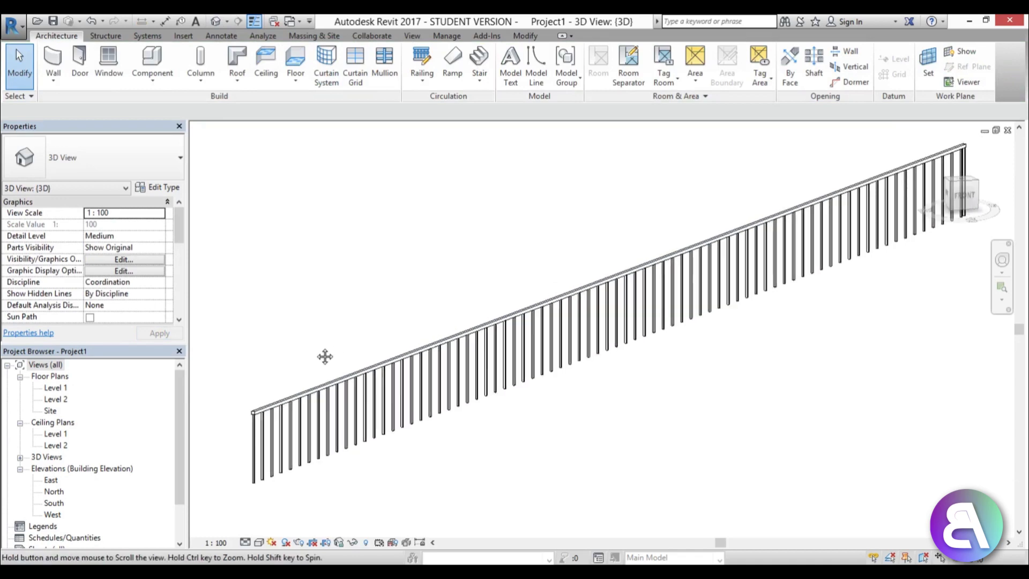
left_click(158, 187)
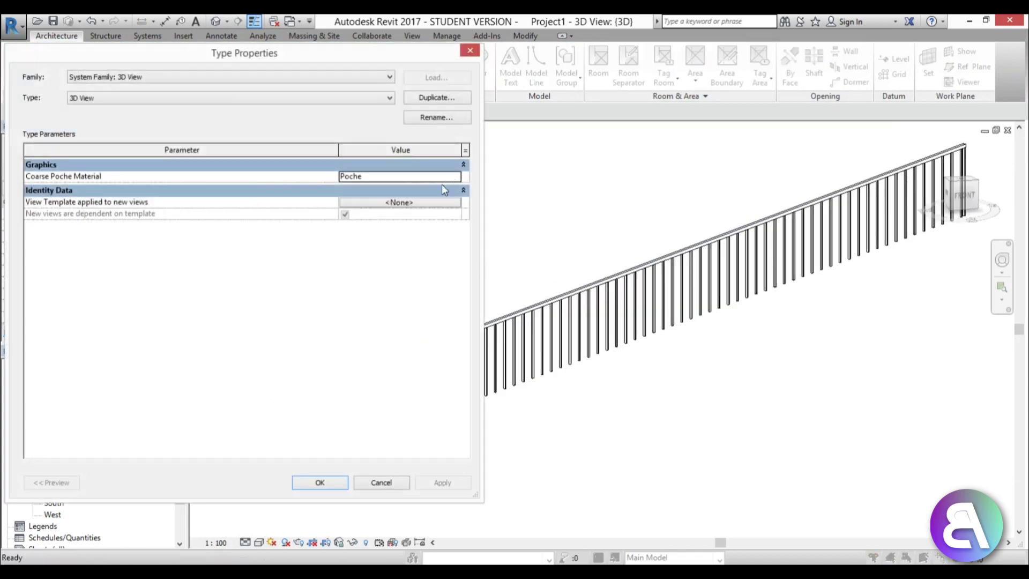
left_click(470, 50)
left_click(474, 322)
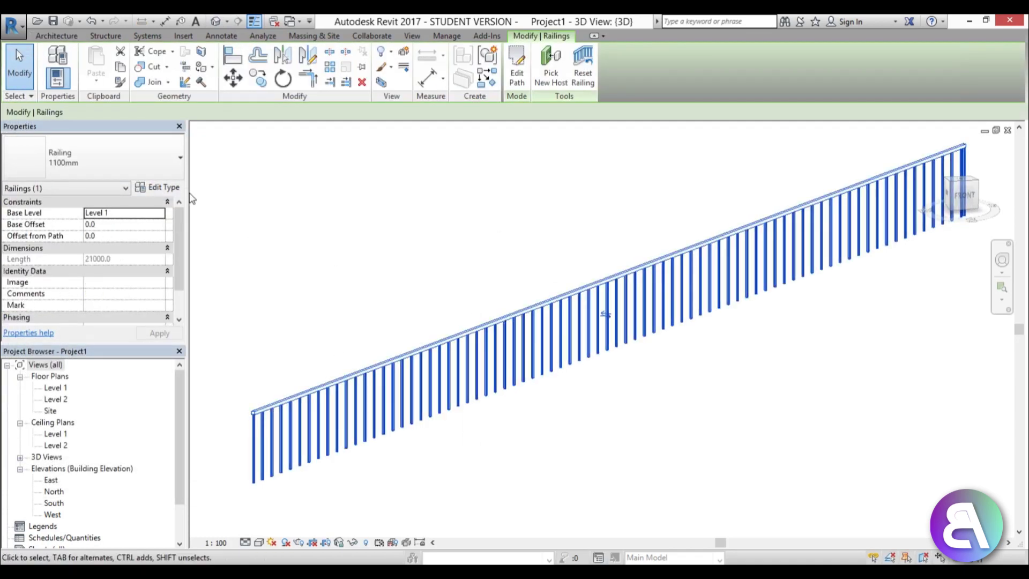
left_click(158, 187)
left_click(387, 189)
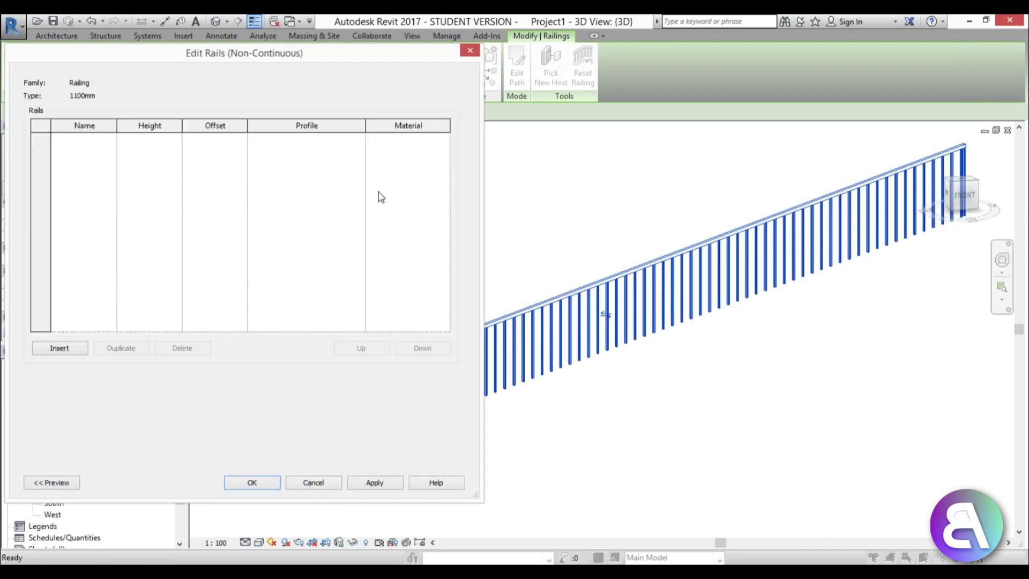
Insert New Rail(1) and set its profile to Family1 : Family1
left_click(76, 350)
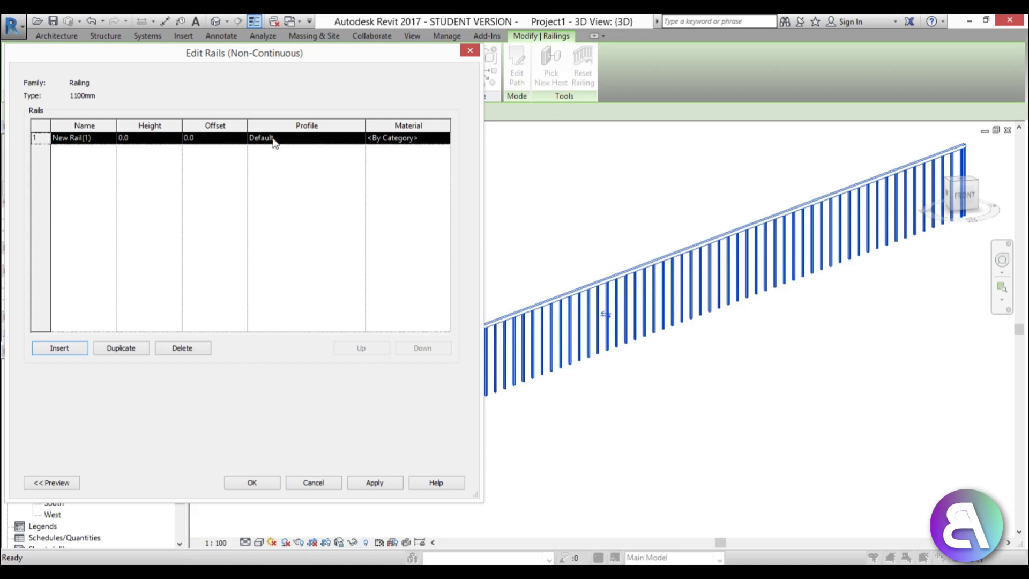
left_click(329, 139)
left_click(359, 139)
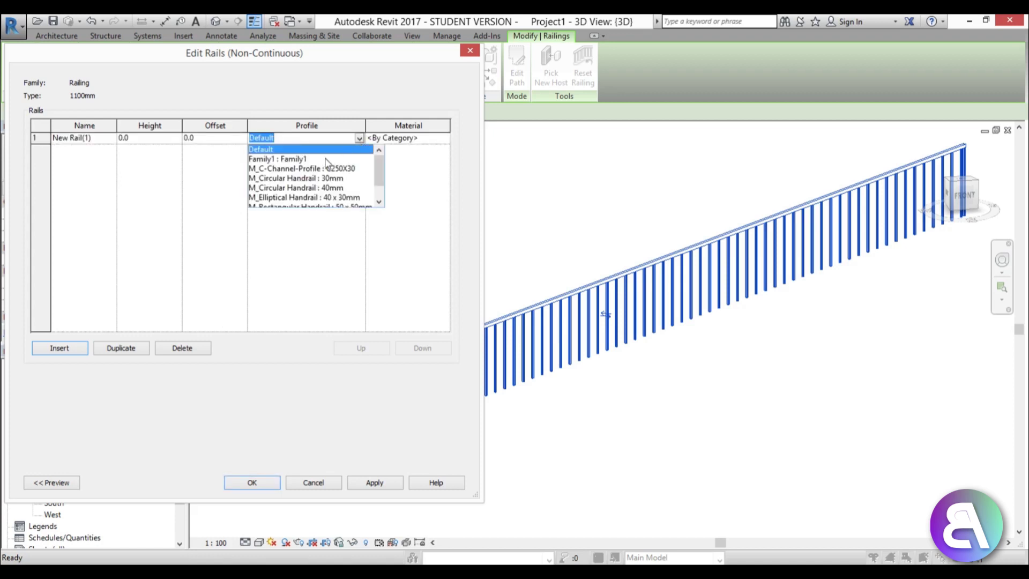
left_click(326, 161)
Give the new rail the Brick, Common, Brown material and apply the rail structure
left_click(441, 139)
left_click(445, 139)
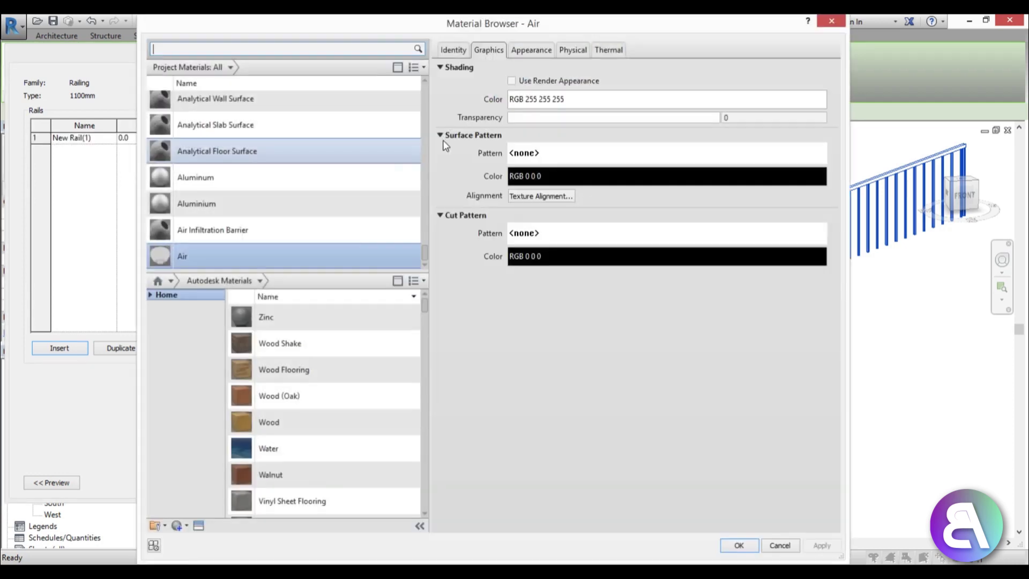
left_click(190, 50)
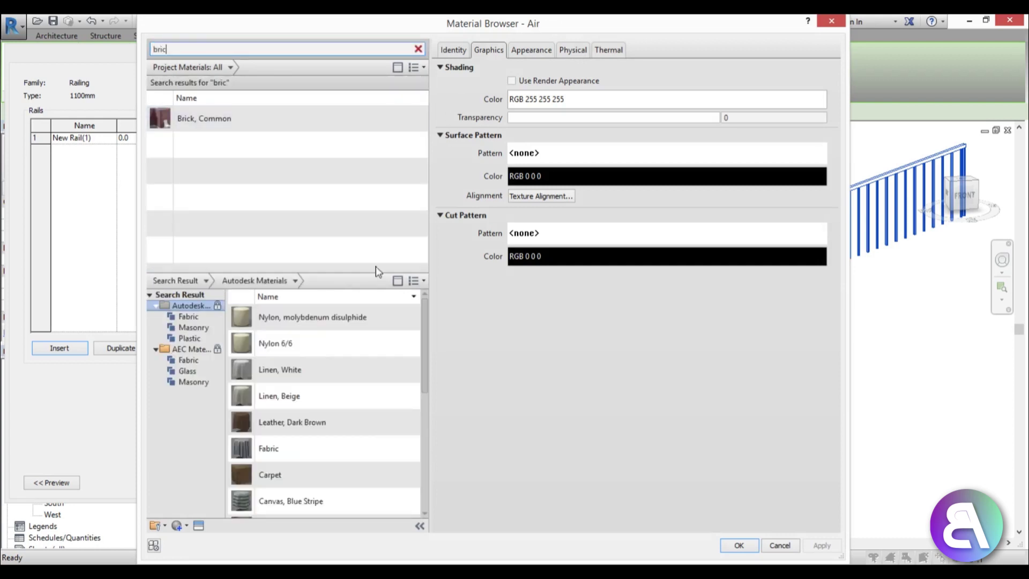
left_click_drag(427, 331, 427, 403)
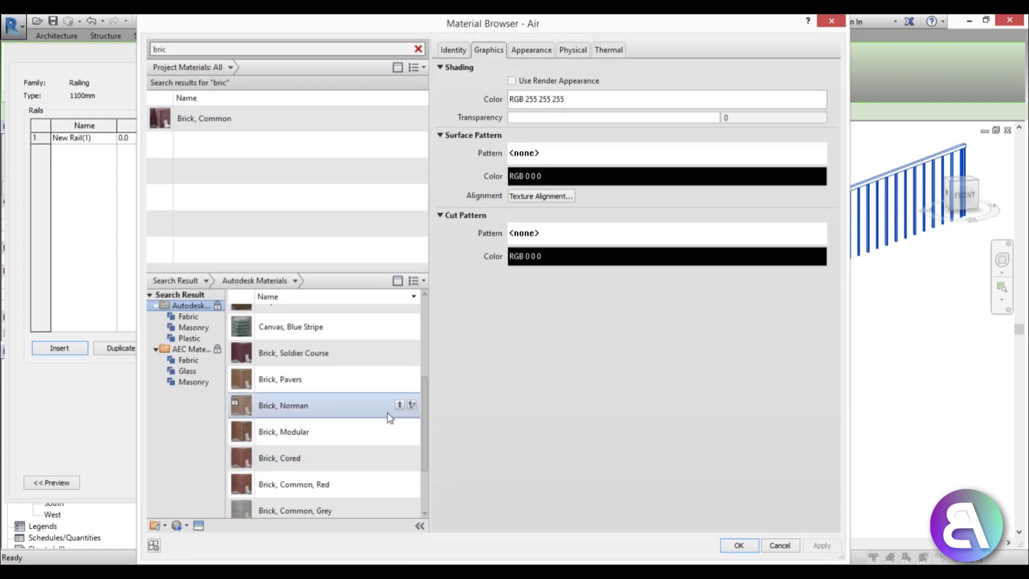
left_click_drag(427, 410, 428, 421)
scroll(374, 501, "down", 1)
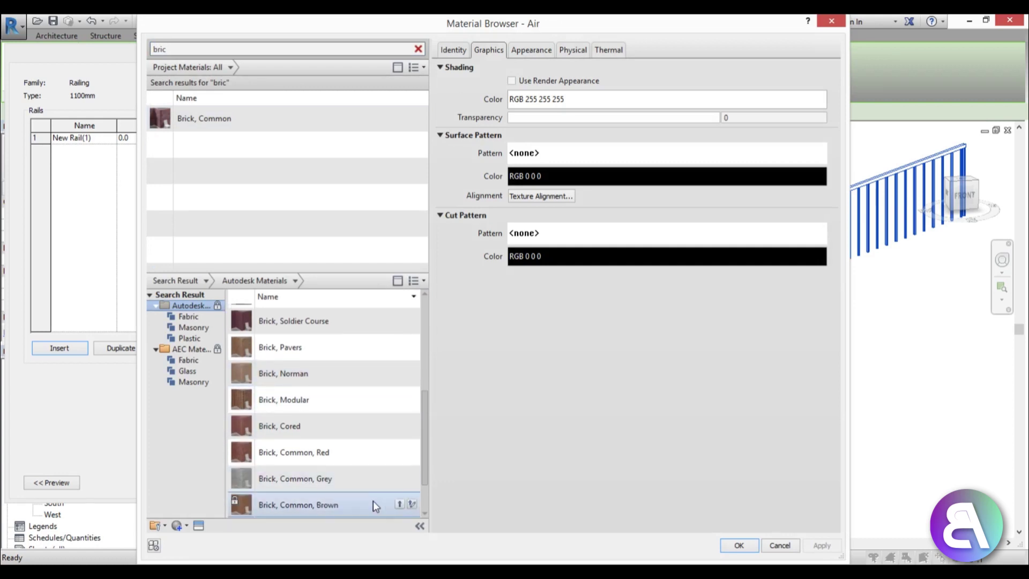
left_click(400, 505)
left_click(821, 545)
left_click(739, 545)
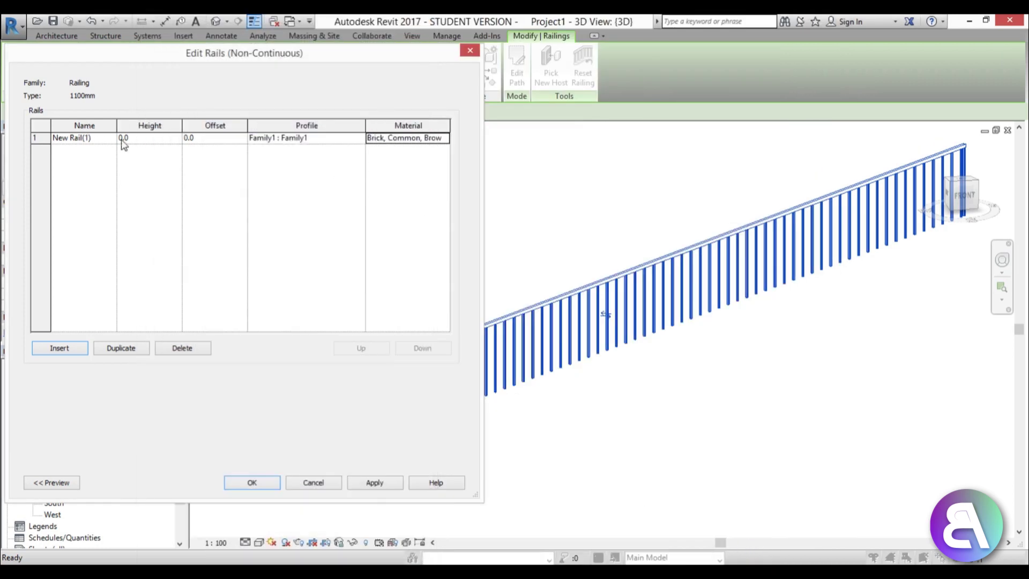
left_click(374, 482)
Apply the Family1 brick rail to the 1100mm type and set its Top Rail Type to Circular - 40mm
left_click(252, 483)
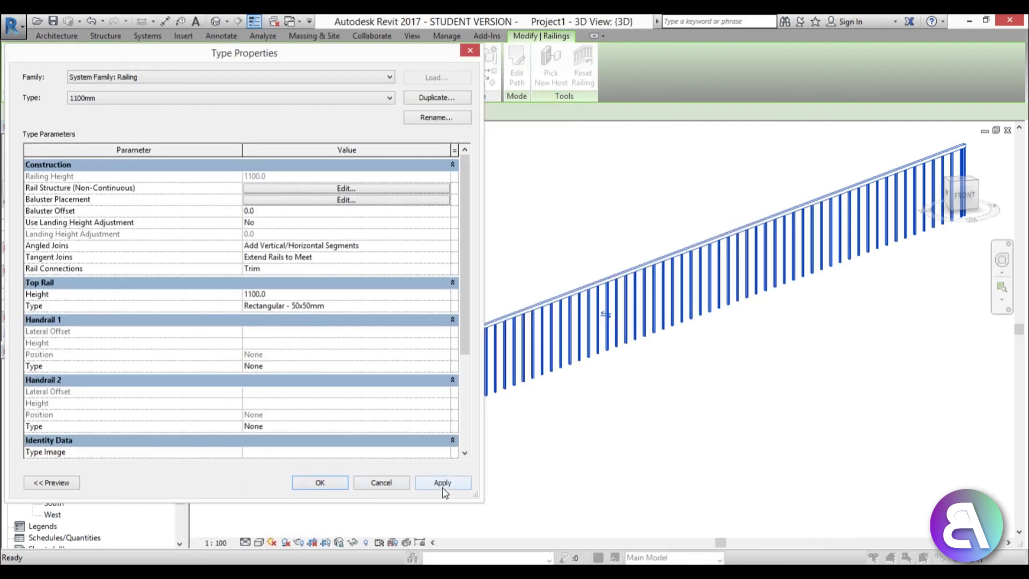
left_click(442, 484)
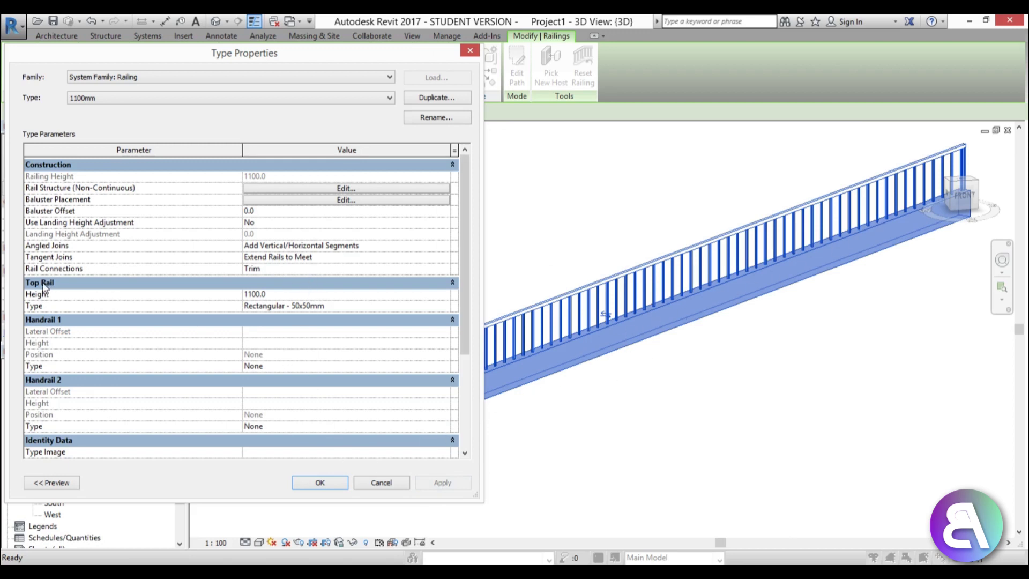
left_click_drag(258, 47, 266, 58)
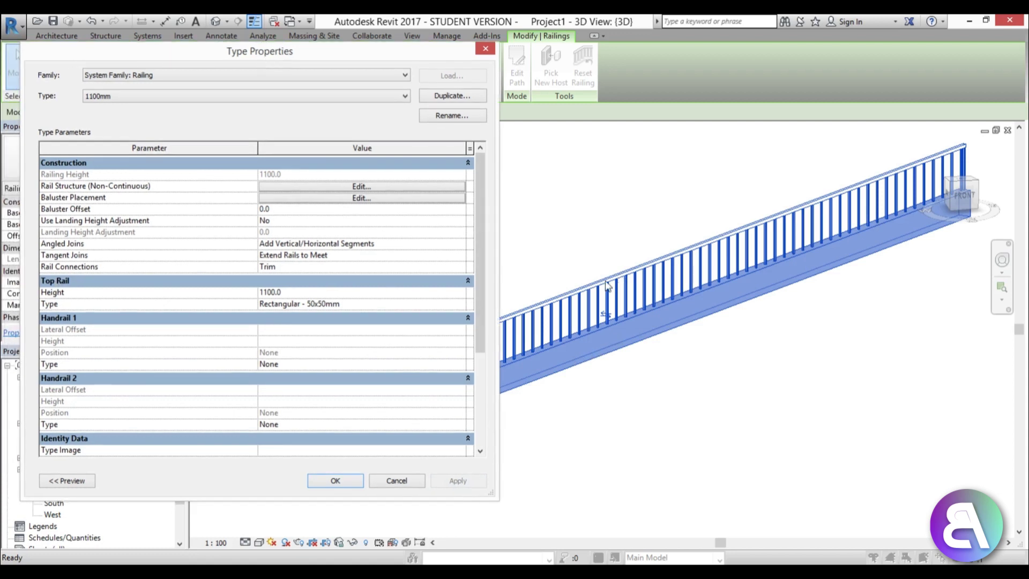
left_click(455, 304)
left_click(460, 306)
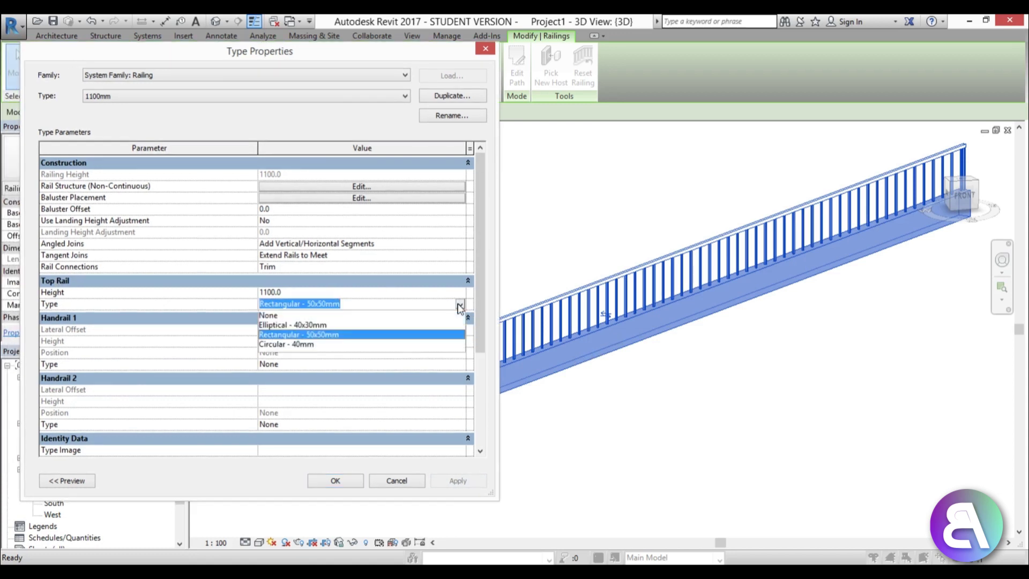
left_click(304, 344)
left_click(458, 481)
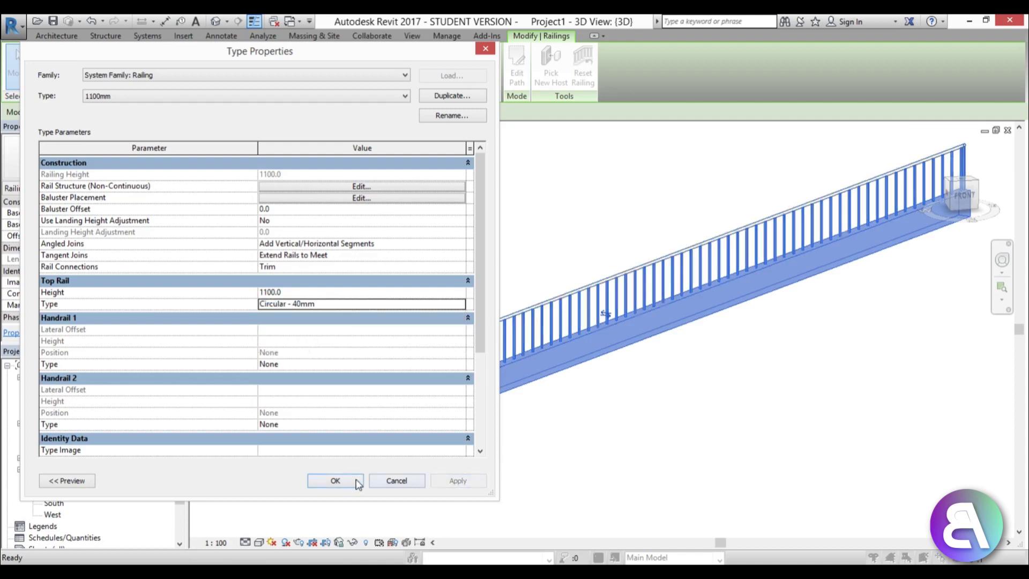
left_click(336, 481)
left_click(643, 382)
scroll(521, 322, "up", 5)
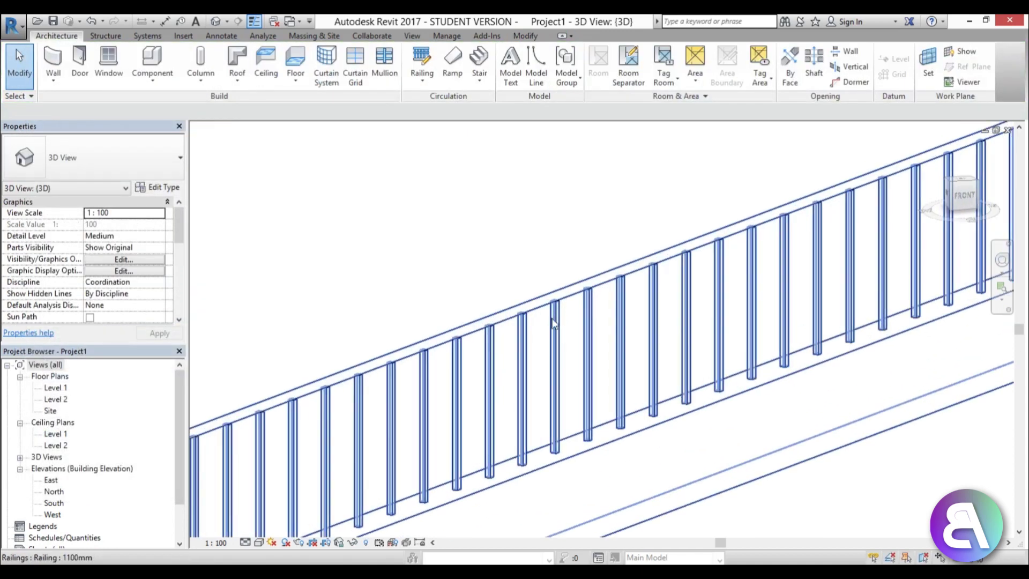
Open the 1100mm type's baluster placement, showing M_Baluster - Square : 25 spaced 275.0
middle_click_drag(521, 321, 519, 256)
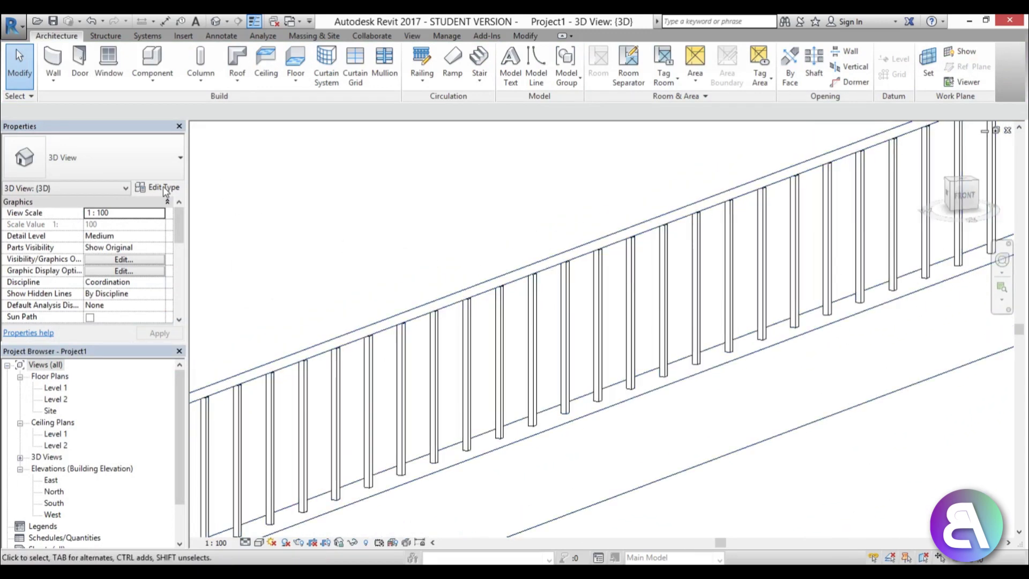
left_click(453, 311)
left_click(162, 187)
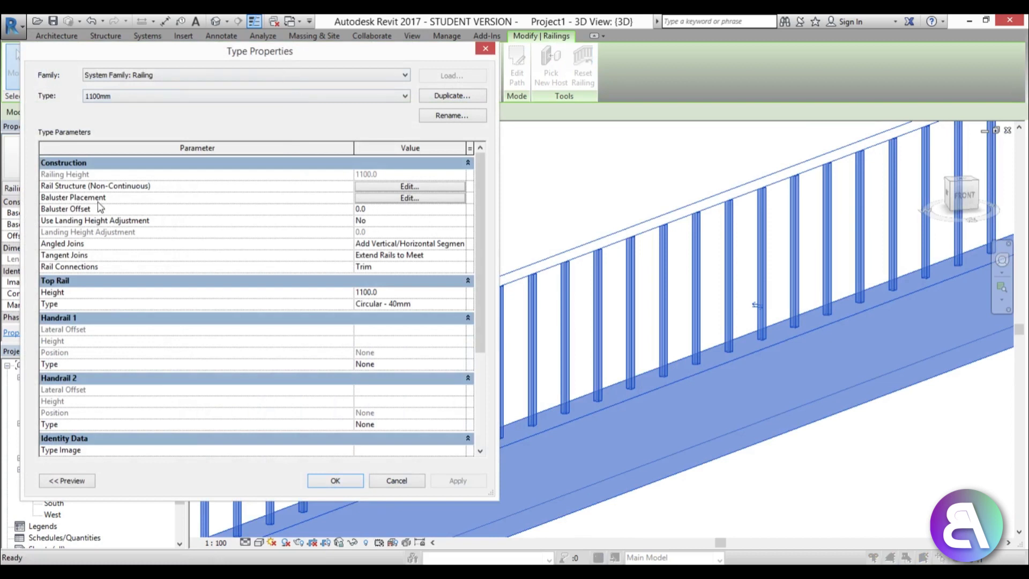
left_click(410, 198)
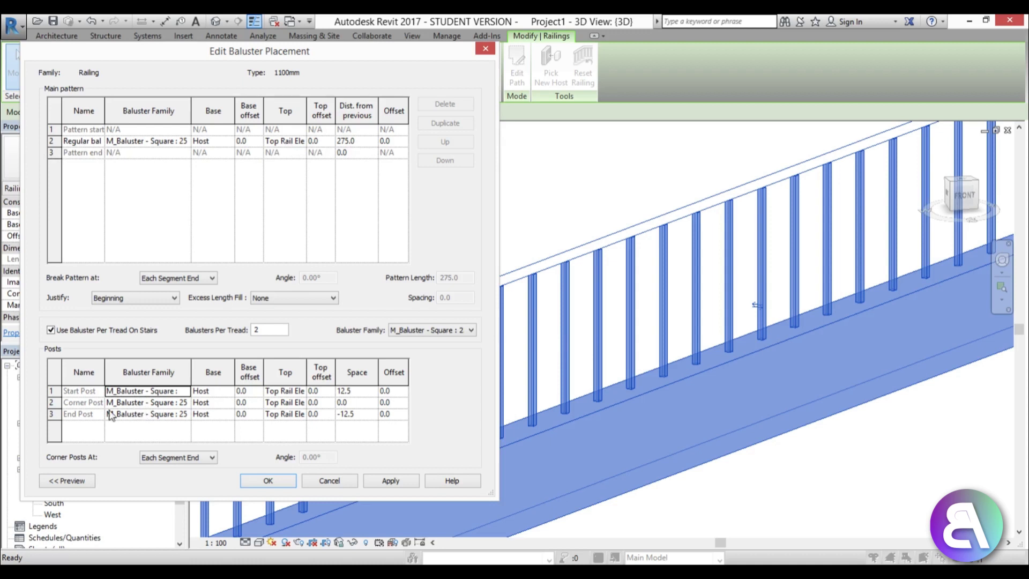
Set the start, corner and end posts to M_Baluster - Steel Flat Upright
left_click(187, 396)
scroll(192, 424, "down", 1)
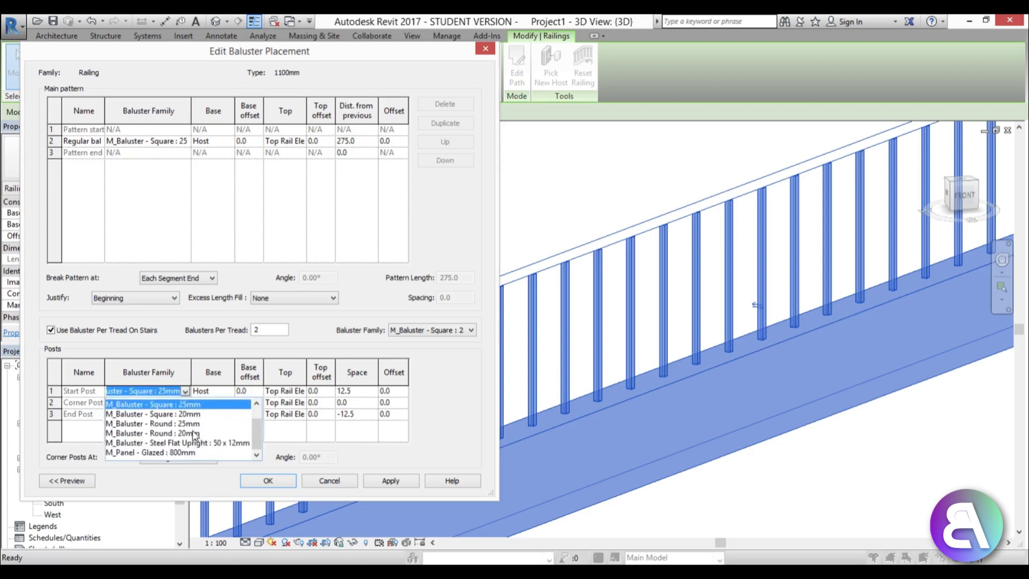
left_click(144, 442)
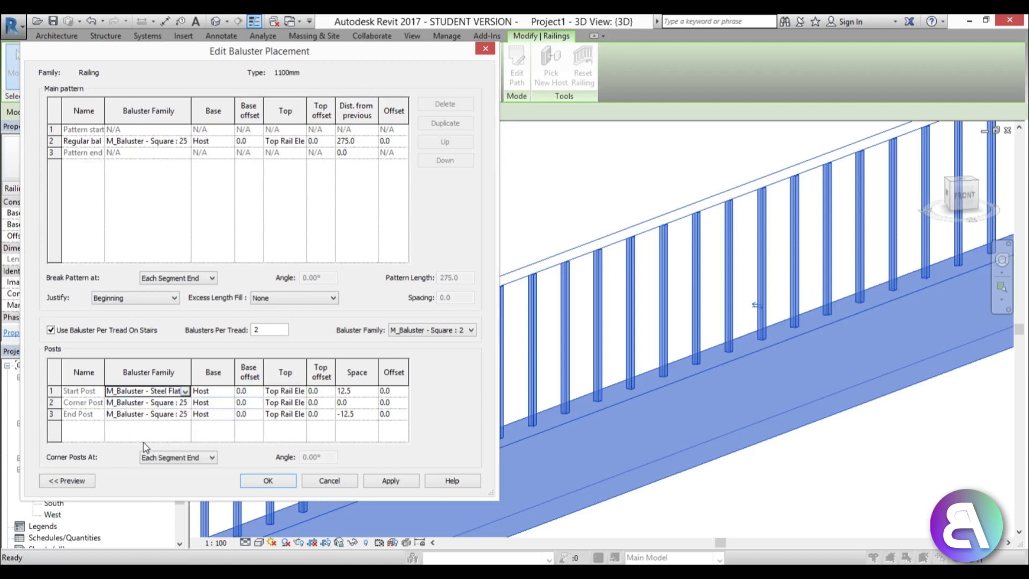
left_click(188, 407)
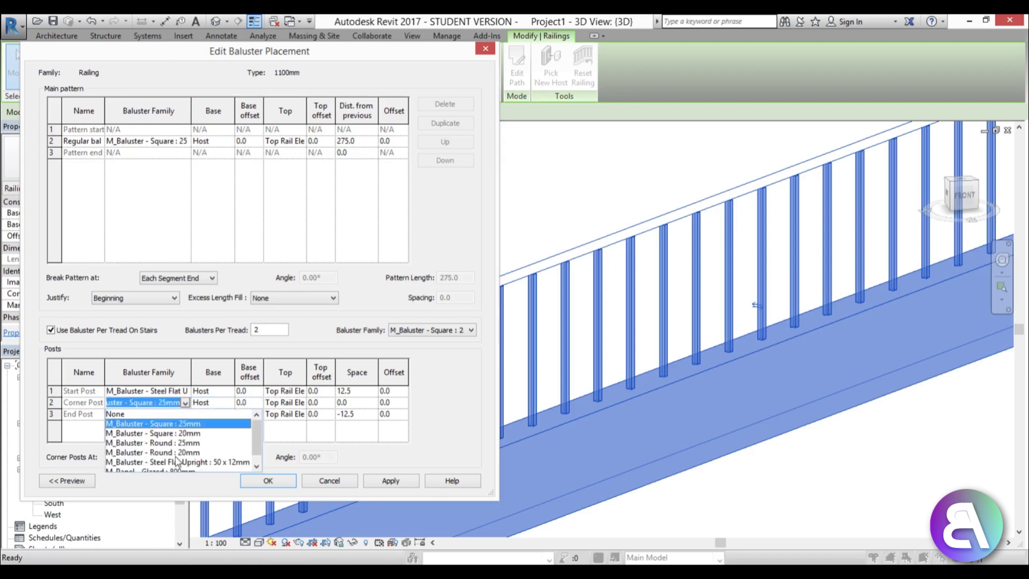
left_click(169, 465)
left_click(182, 414)
scroll(177, 472, "down", 2)
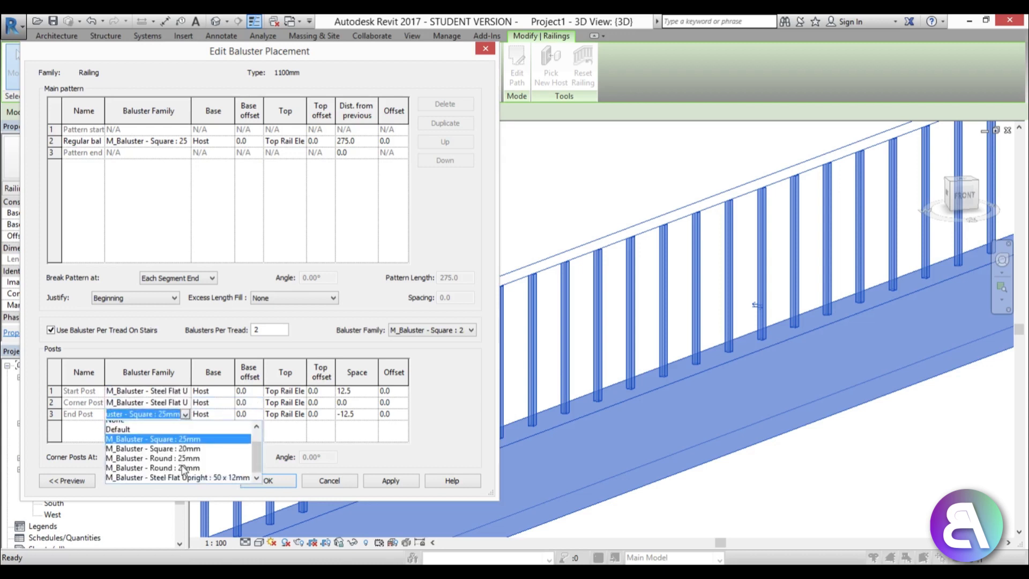
left_click(172, 464)
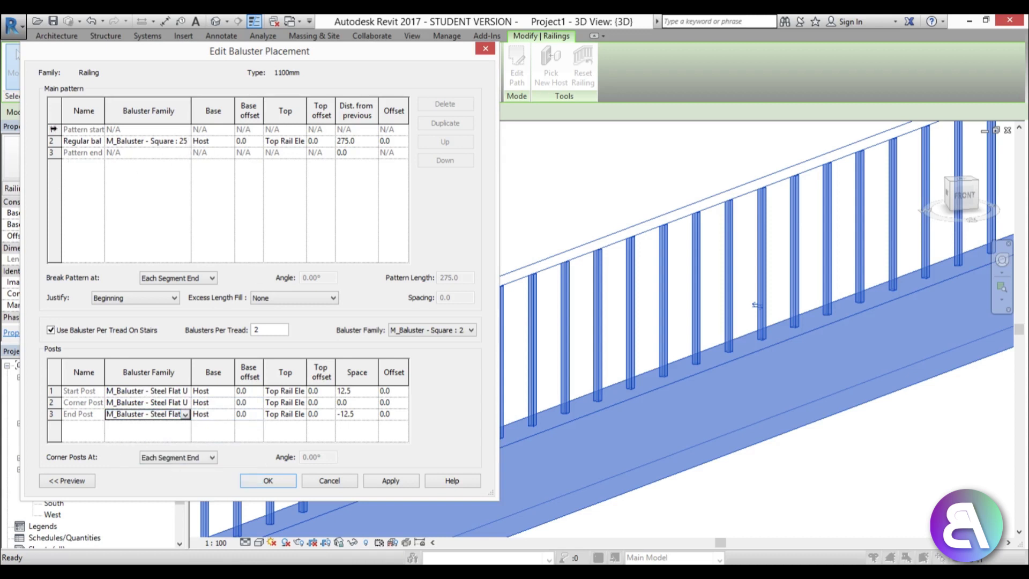
Duplicate the Regular baluster to seven entries, giving a 1925.0 pattern length
left_click(51, 141)
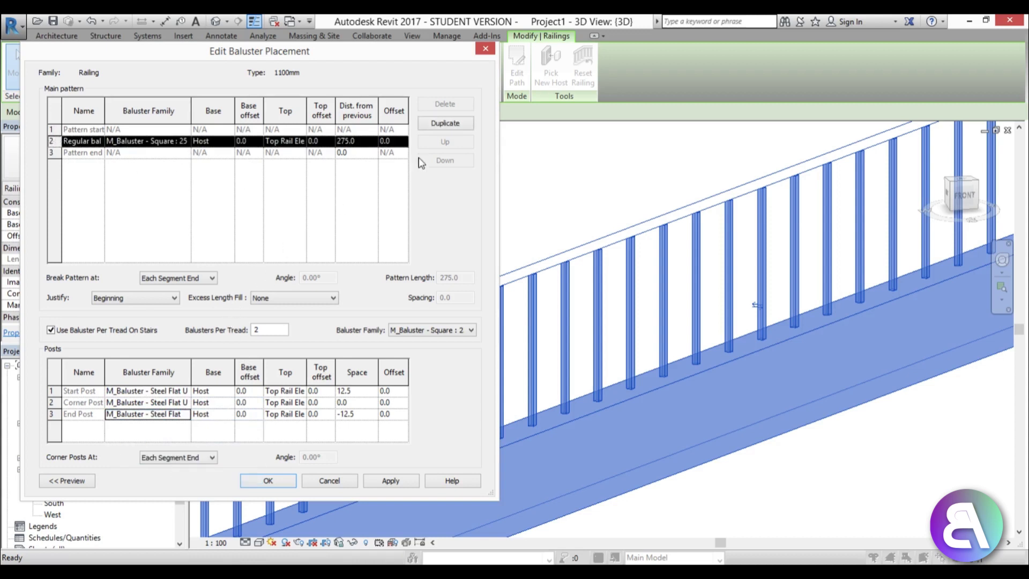
left_click(445, 123)
left_click(445, 123)
left_click(445, 123)
left_click(445, 123)
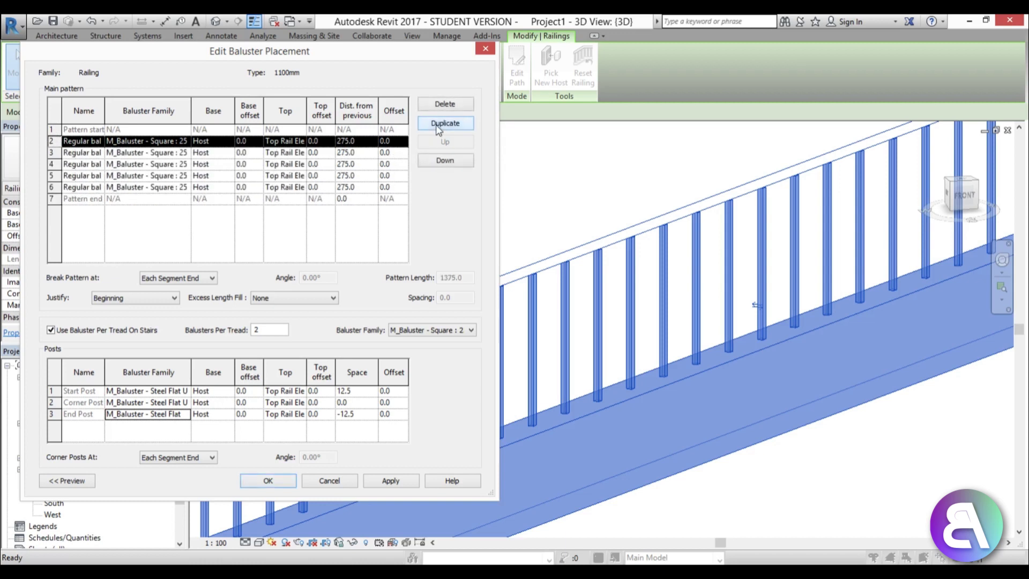
left_click(445, 124)
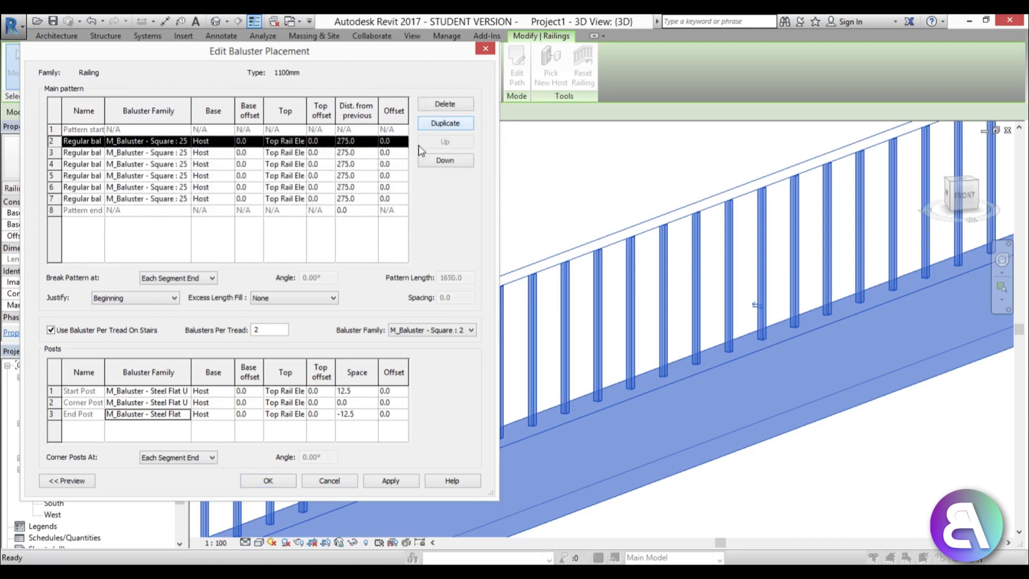
left_click(437, 124)
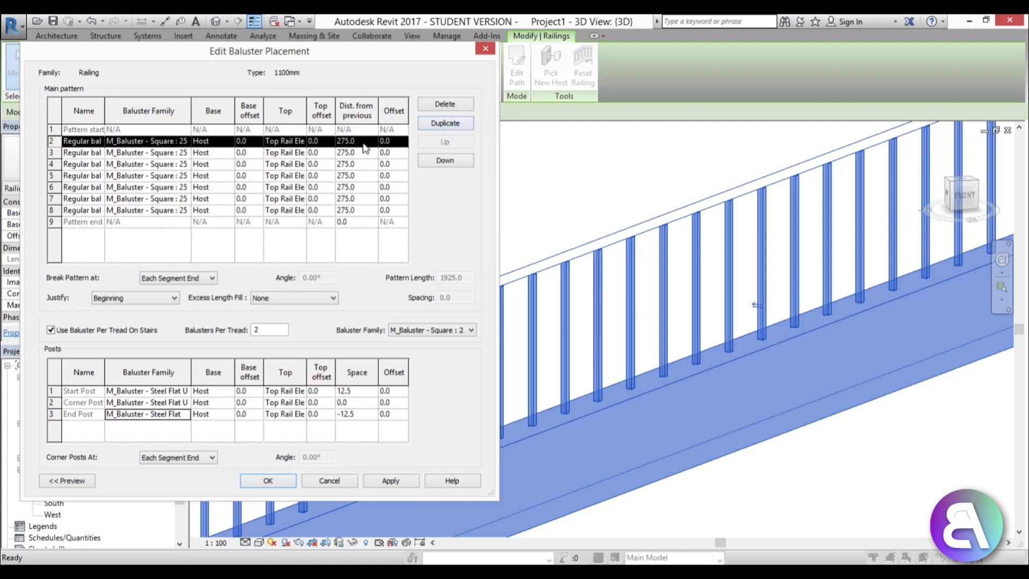
left_click(366, 141)
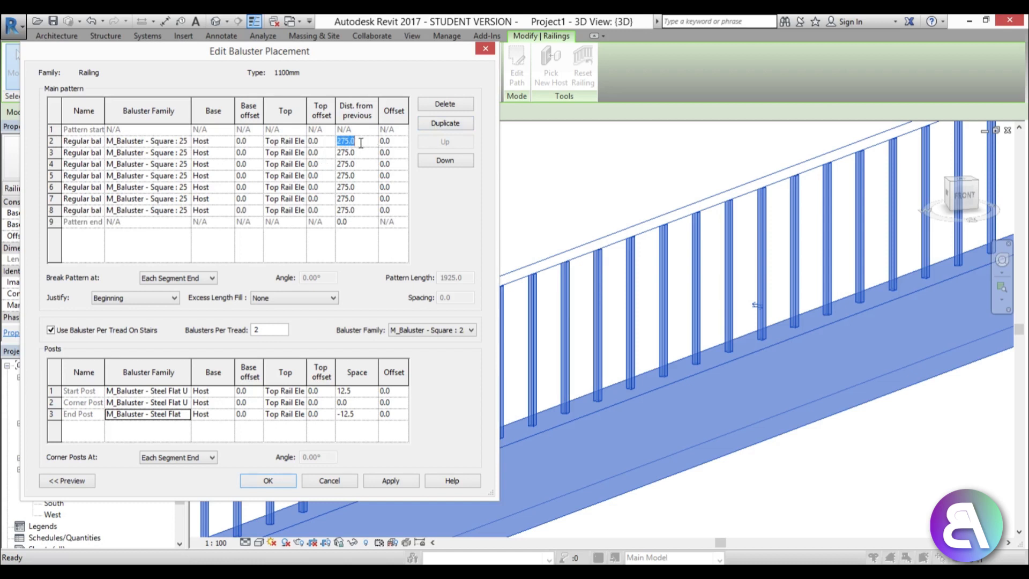
Make the first pattern baluster a Steel Flat Upright
left_click(185, 143)
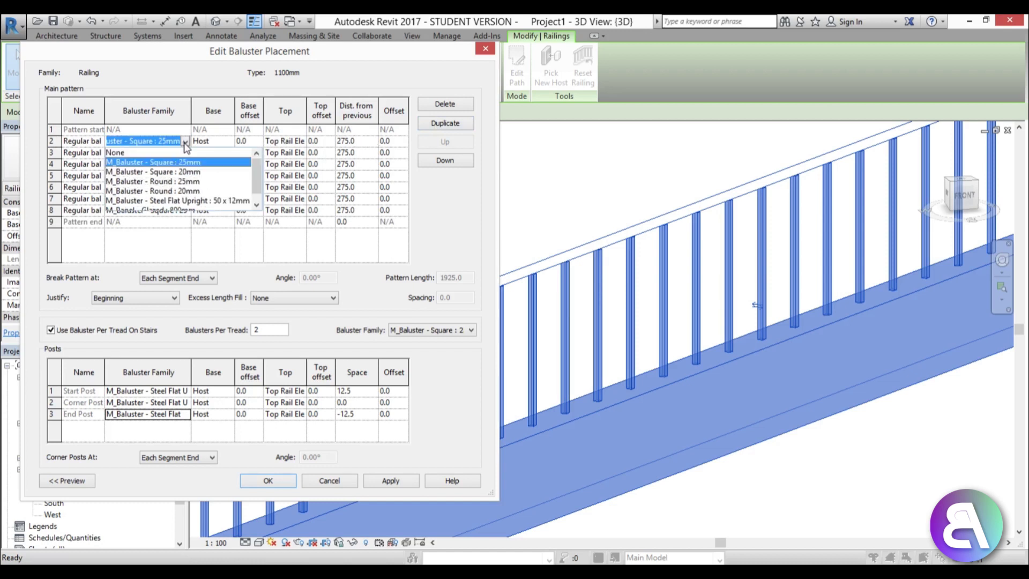
left_click(179, 202)
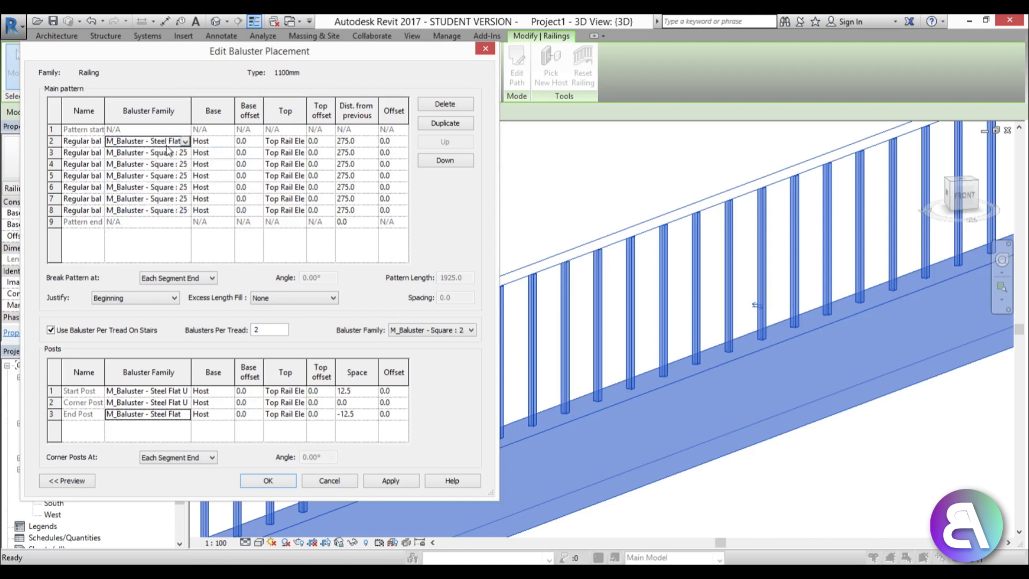
left_click(185, 141)
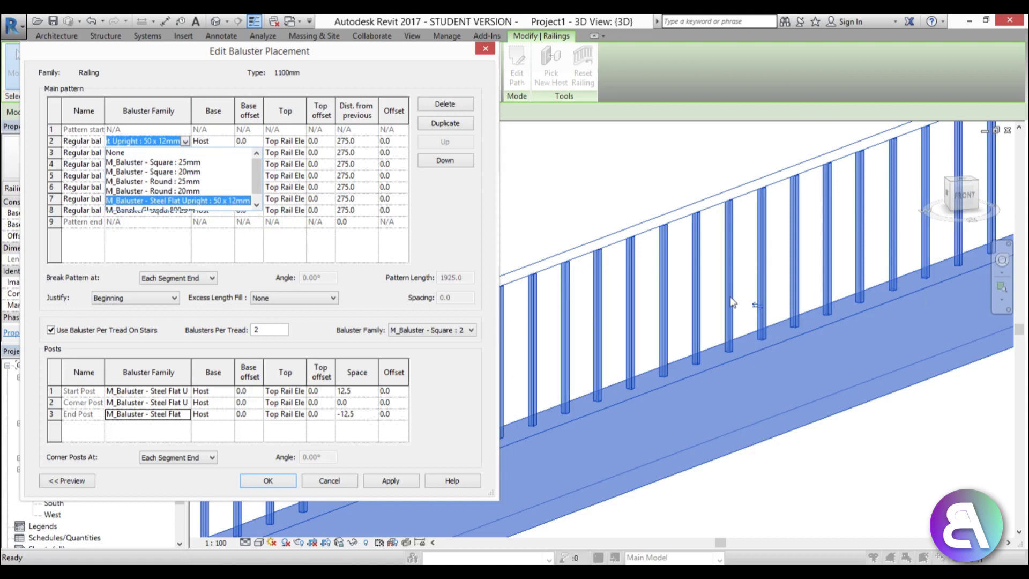
left_click(274, 79)
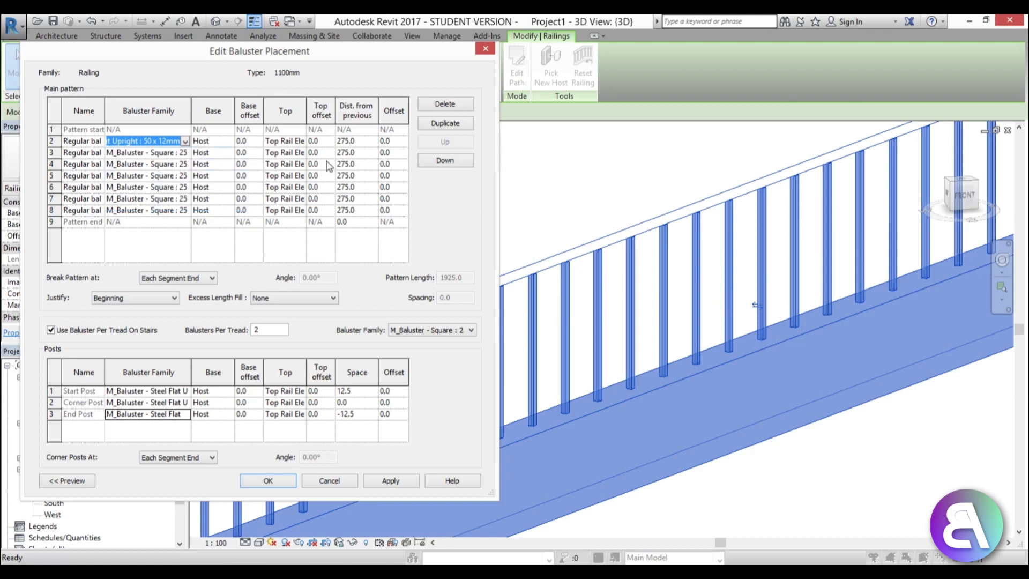
Set Dist. from previous to 400 for the first two pattern balusters
left_click(375, 141)
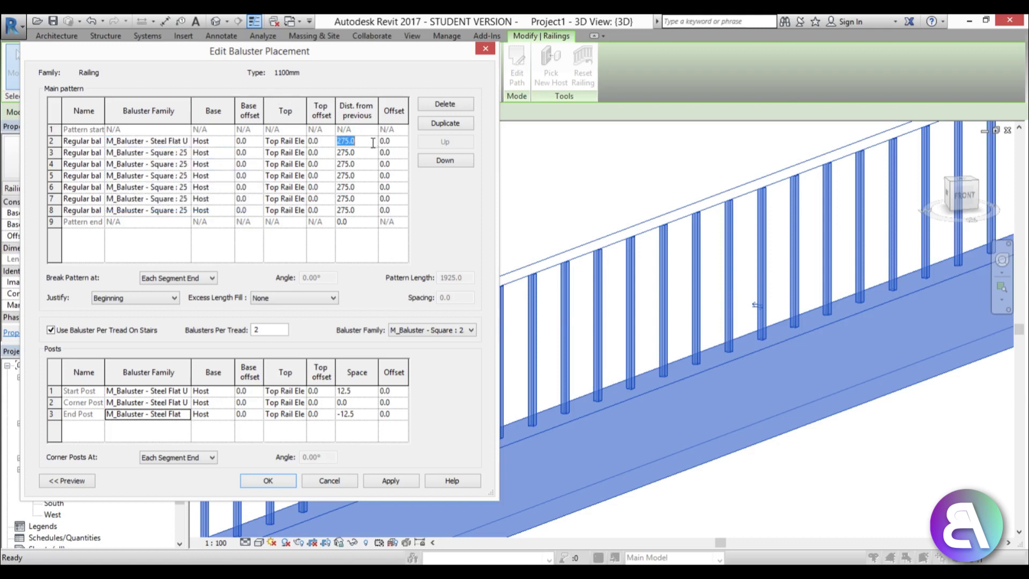
type("400")
left_click(375, 153)
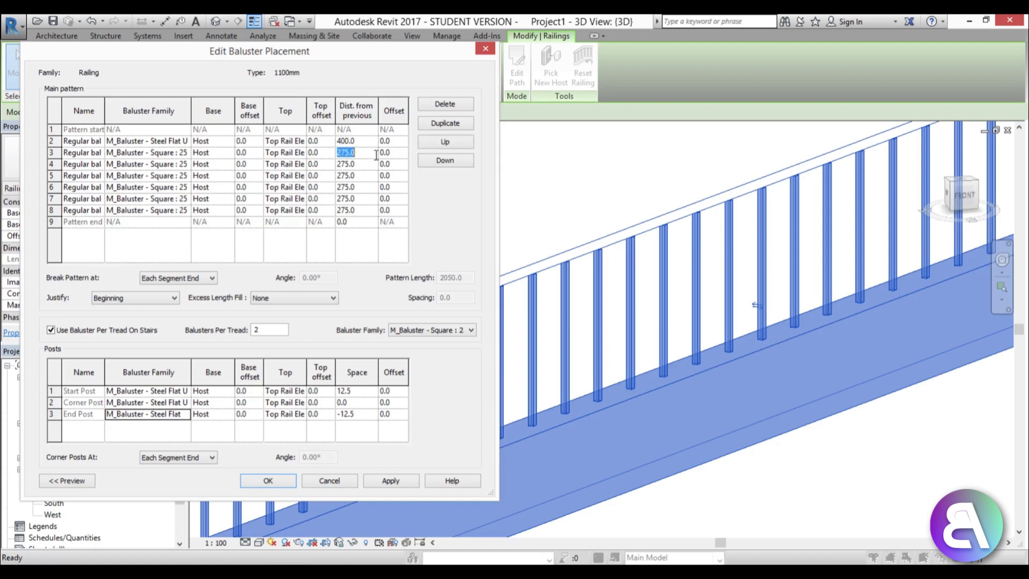
type("400")
Apply the 400 spacing to the railing and close both dialogs
left_click(387, 484)
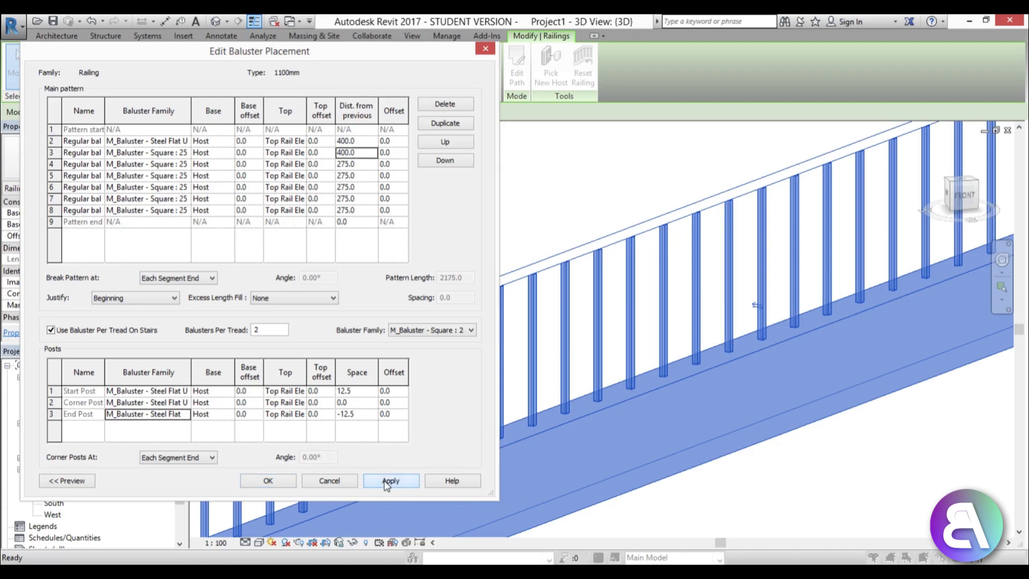
left_click(266, 480)
left_click(459, 481)
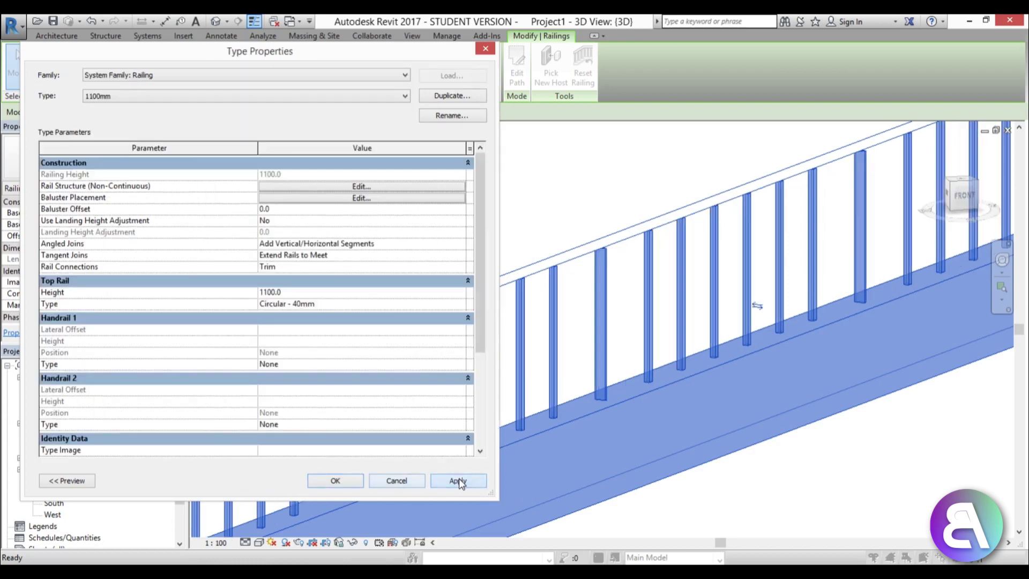
left_click(338, 481)
left_click(502, 228)
Inspect the respaced railing in 3D, then bring up the application menu's recent documents
middle_click_drag(502, 228, 349, 207, "shift")
left_click(319, 236)
left_click(349, 207)
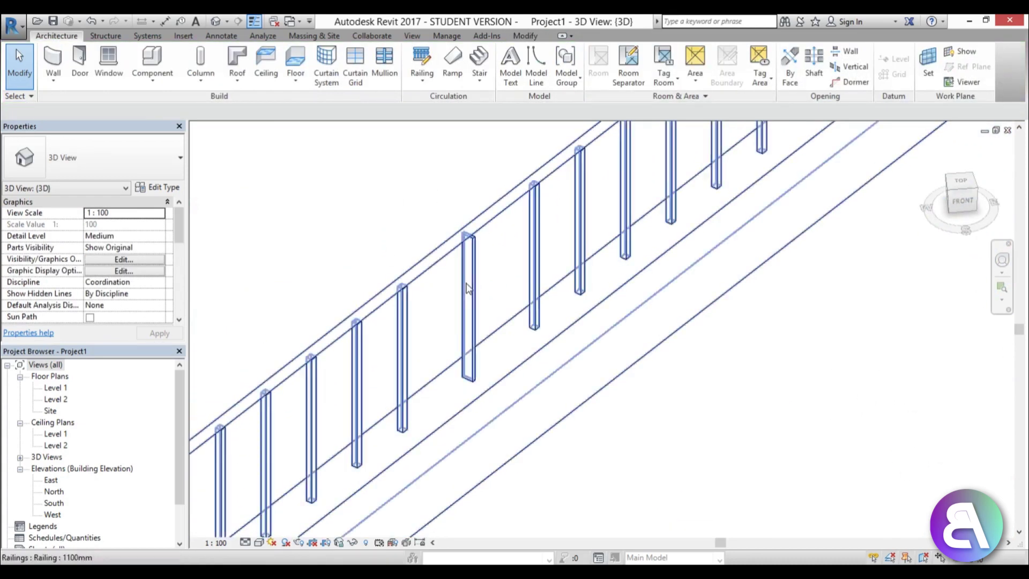
scroll(471, 287, "down", 3)
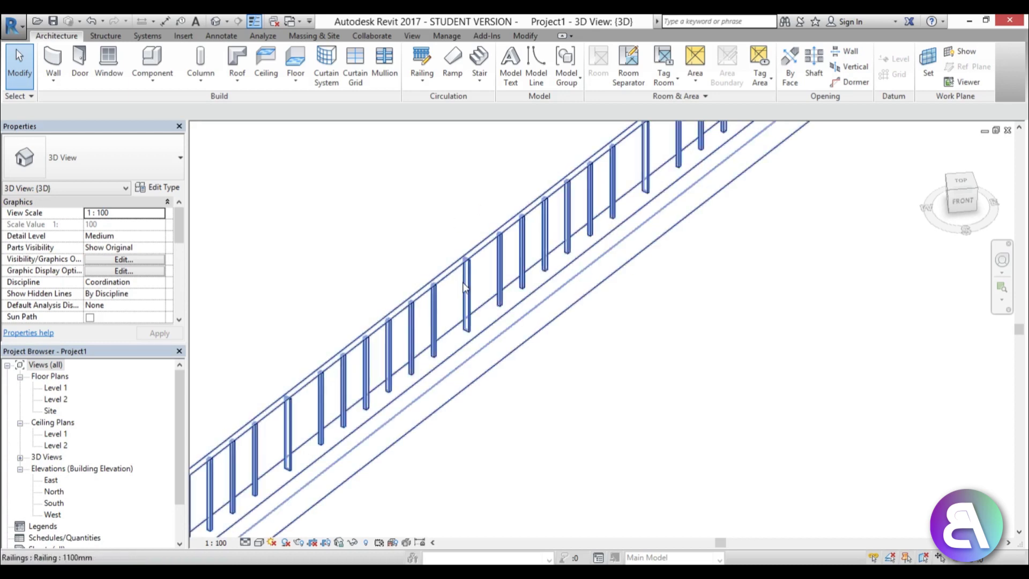
scroll(465, 287, "up", 2)
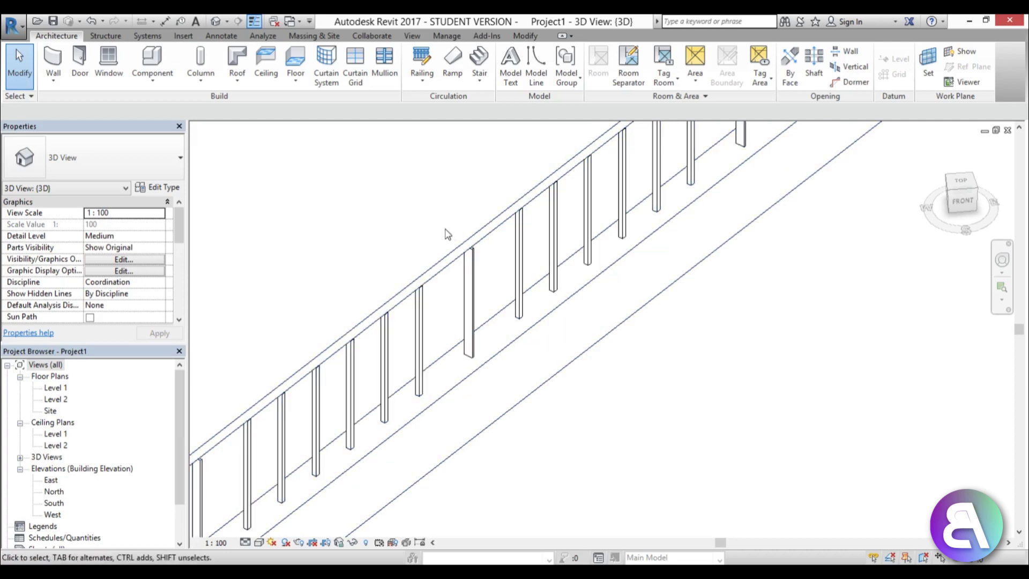
left_click(20, 39)
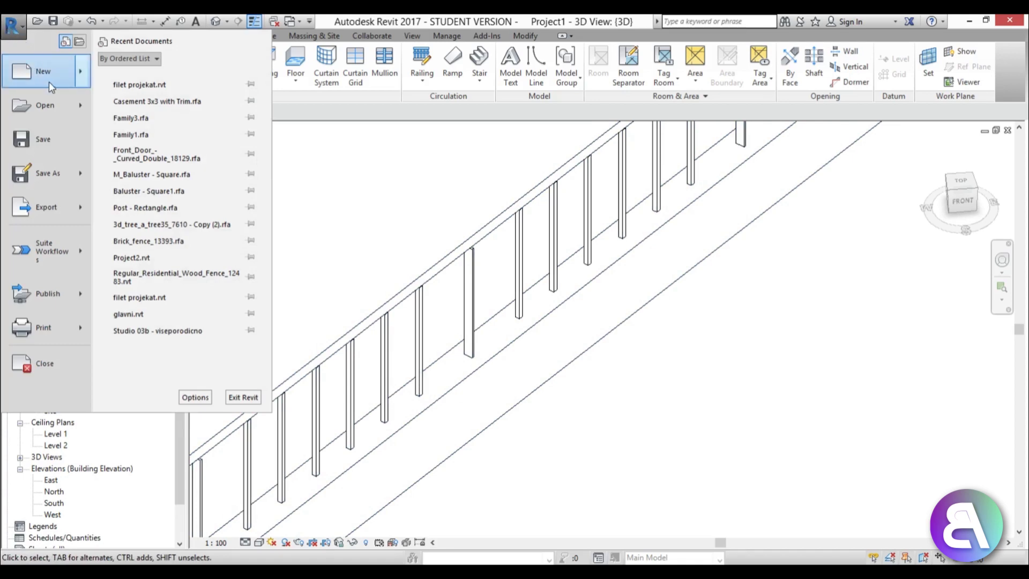
Create a new family from the Metric Baluster-Post template
mouse_move(49, 81)
left_click(159, 118)
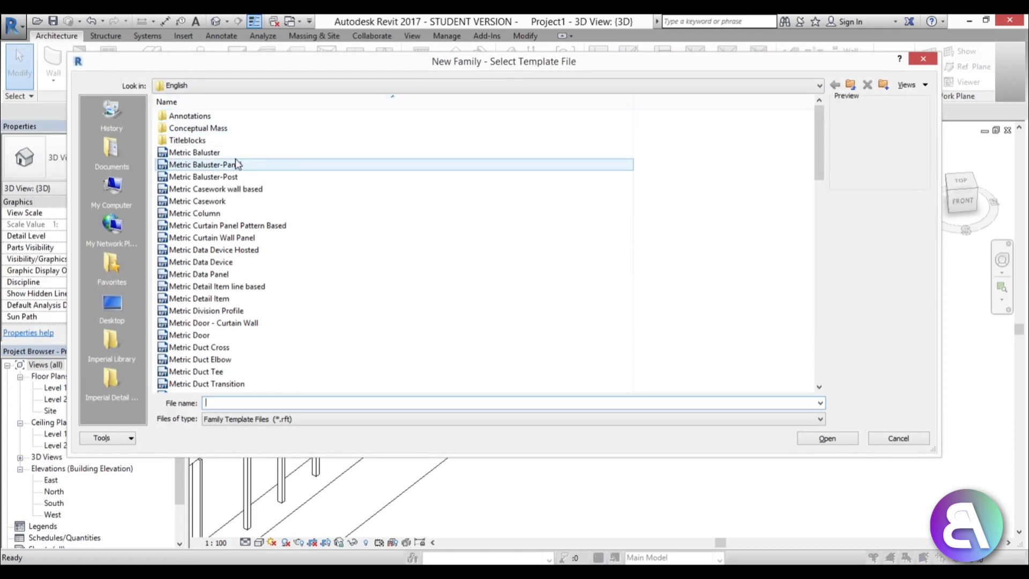
left_click(216, 179)
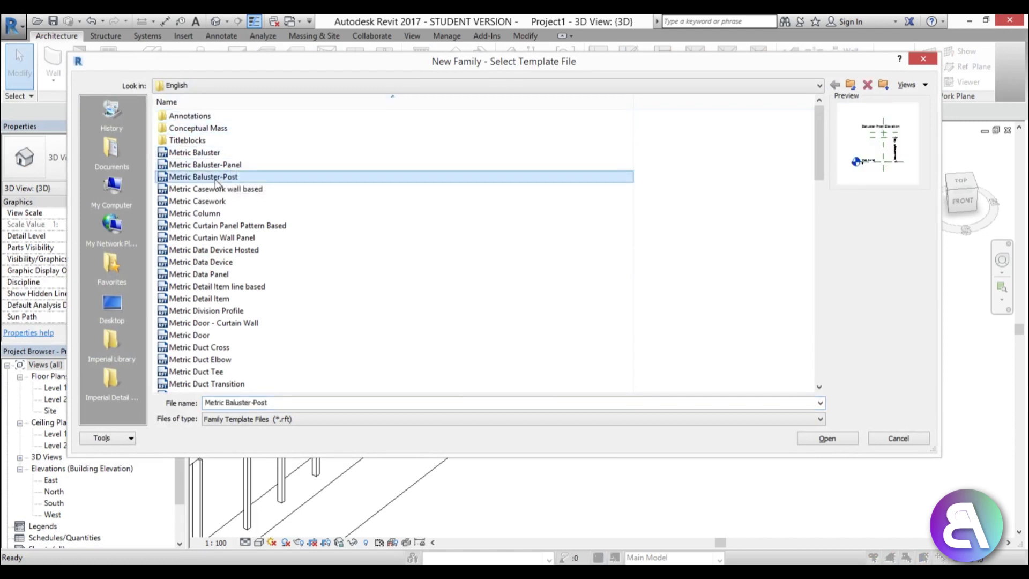
left_click(849, 441)
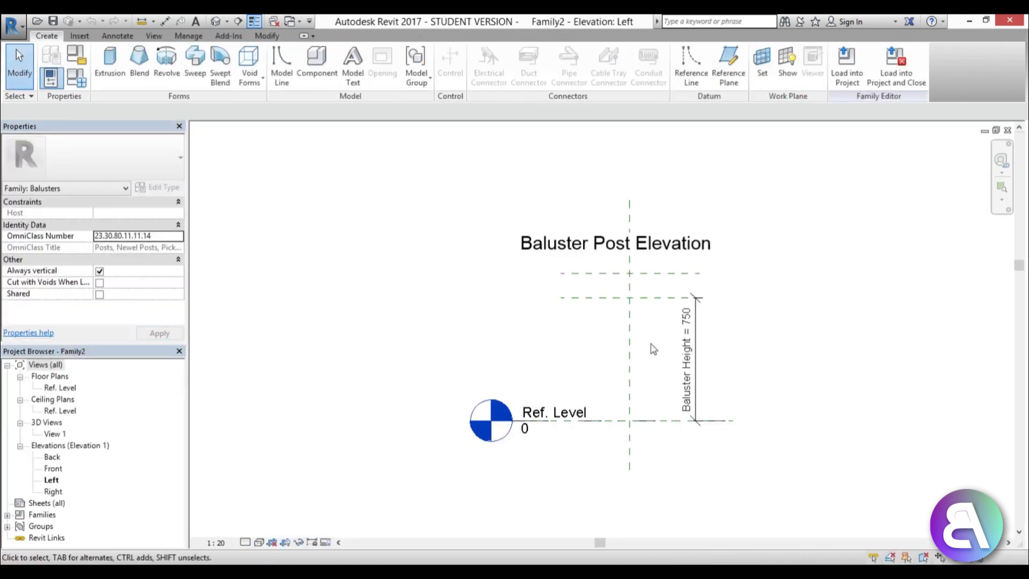
Change the family's Baluster Height from 750 to 1300 in Family Types
scroll(524, 348, "up", 3)
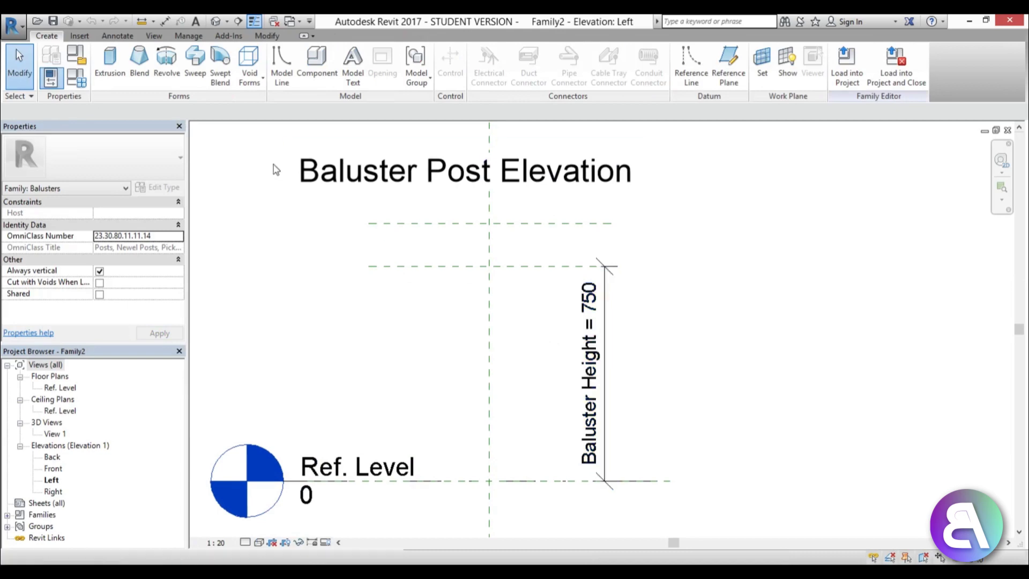
left_click(77, 78)
left_click(508, 189)
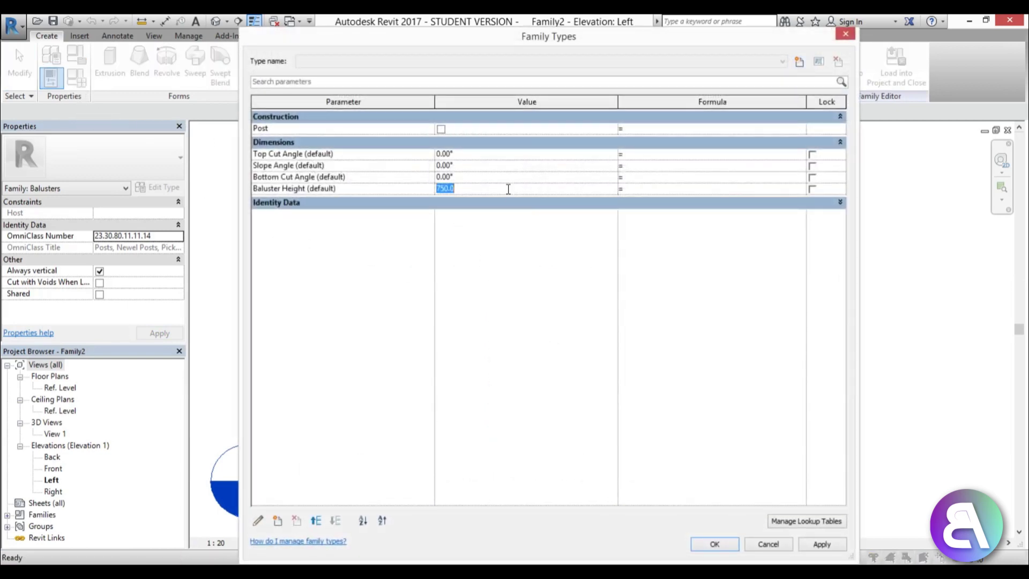
type("1300")
left_click(820, 544)
left_click(728, 545)
scroll(519, 352, "down", 3)
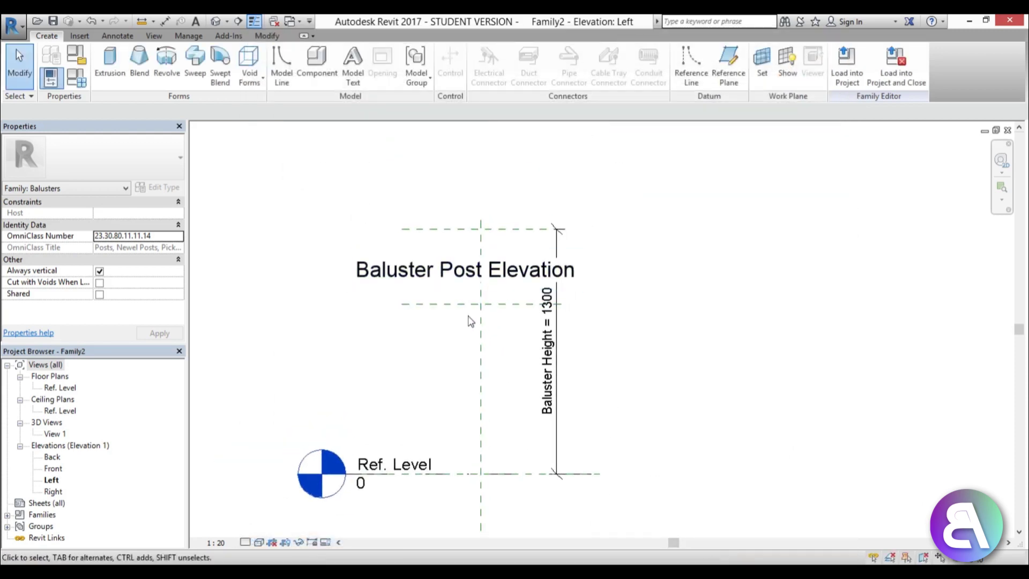
left_click(523, 229)
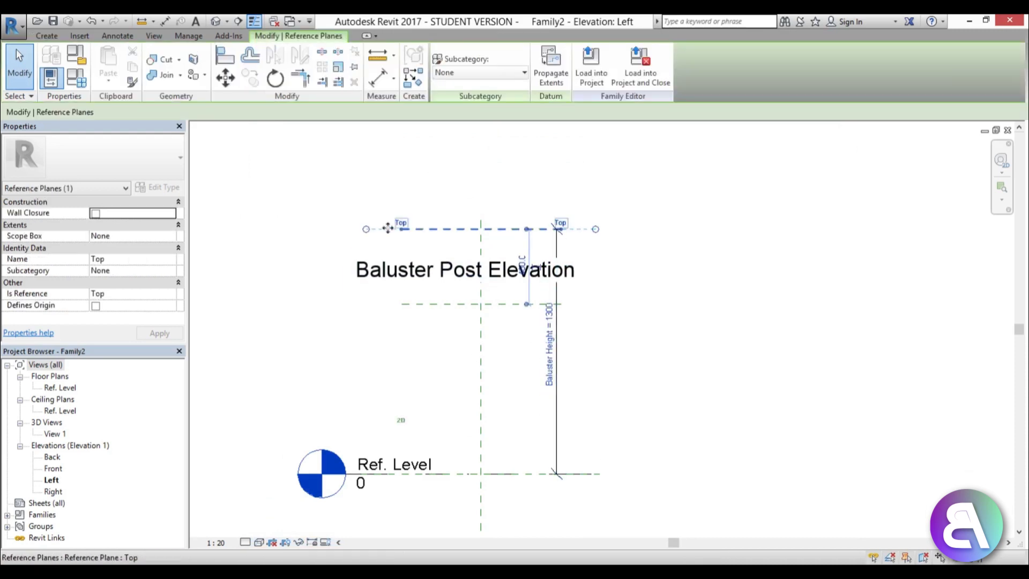
key("Escape")
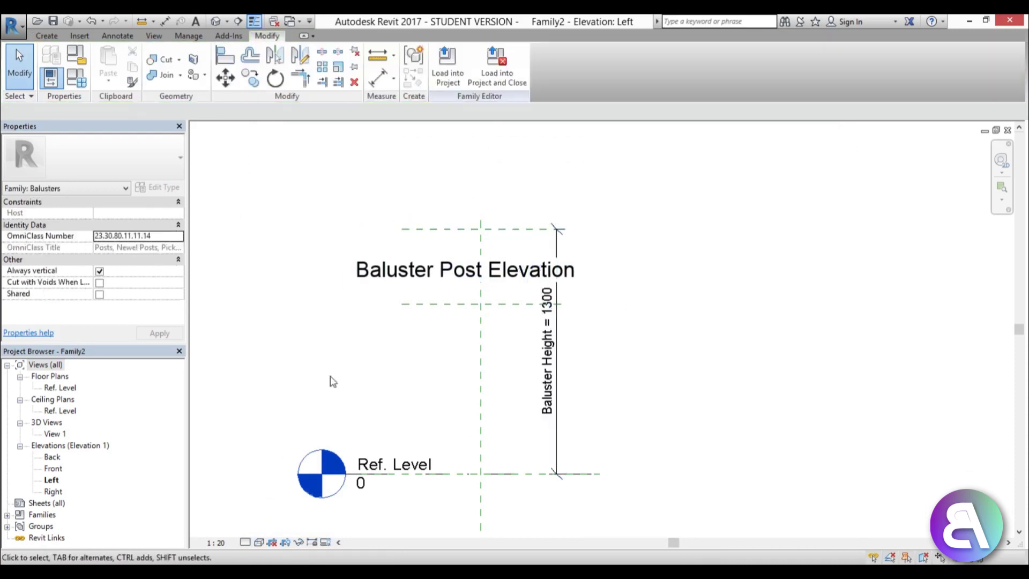
In the Ref. Level plan, start an extrusion and sketch a rectangle near the centre
double_click(59, 388)
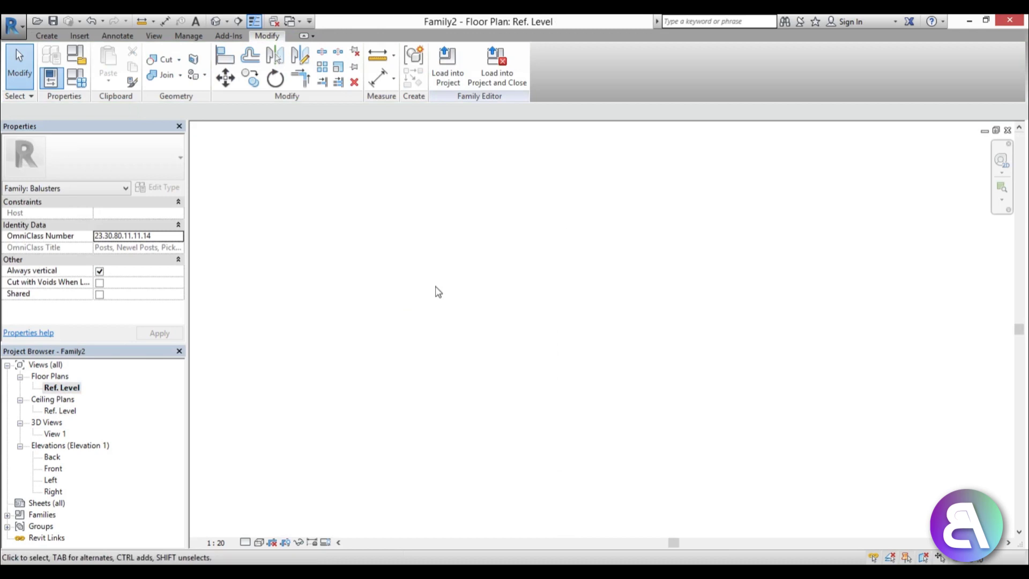
key("z")
key("f")
left_click(46, 35)
left_click(119, 82)
left_click(481, 52)
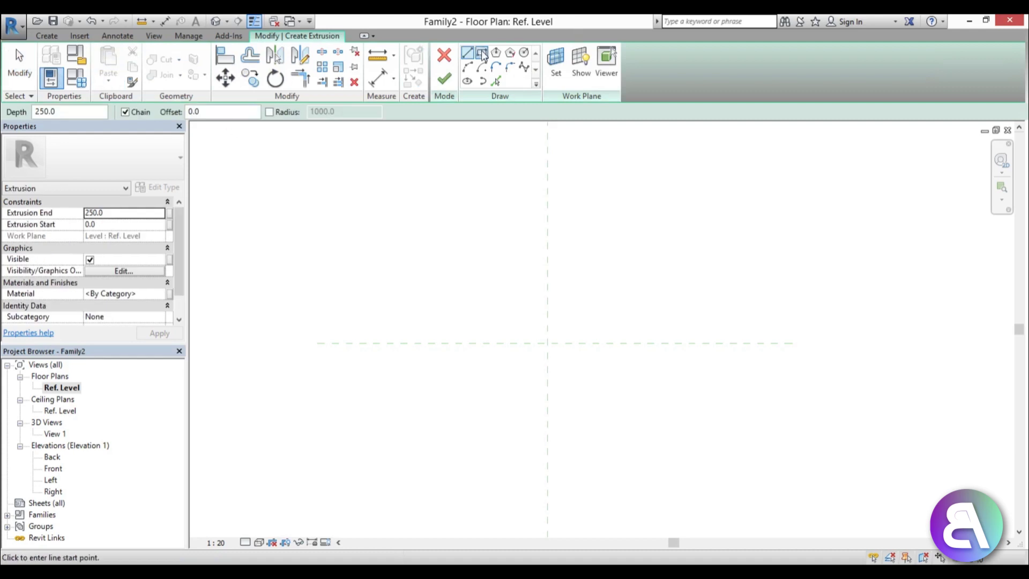
left_click(507, 295)
left_click(593, 386)
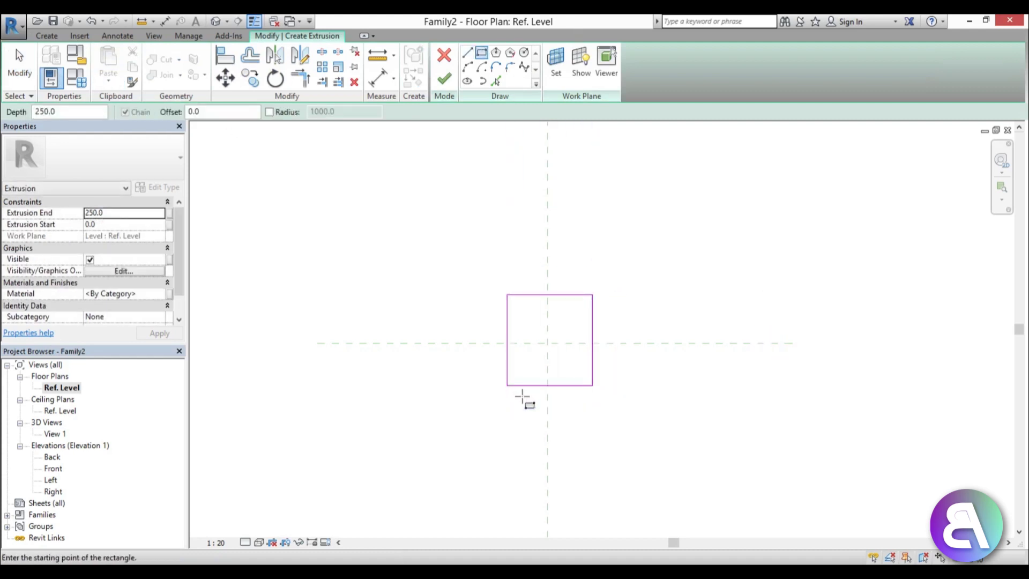
key("Escape")
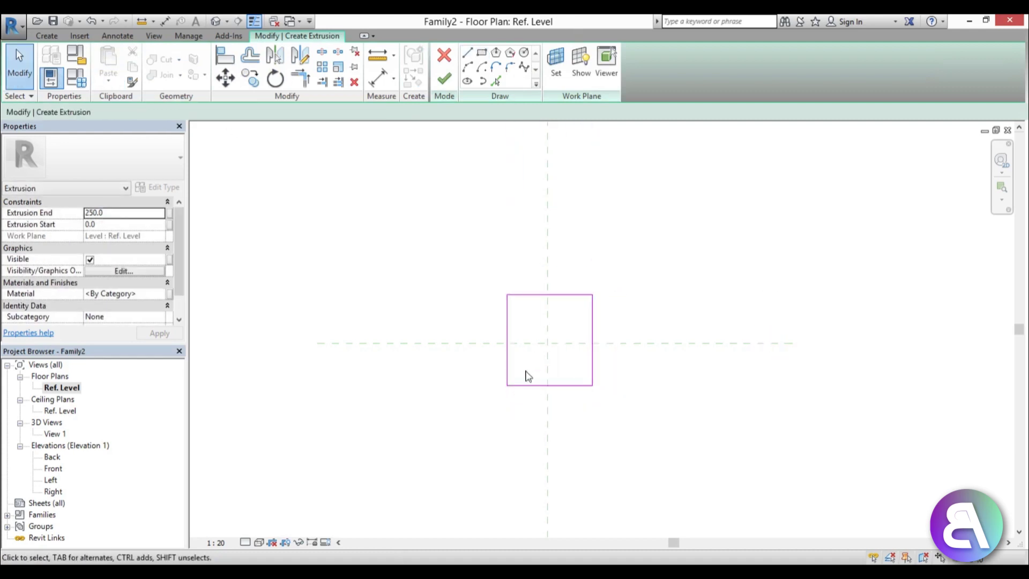
Place the sketch's left edge 100 from the centre plane and make it 200 wide
left_click(508, 342)
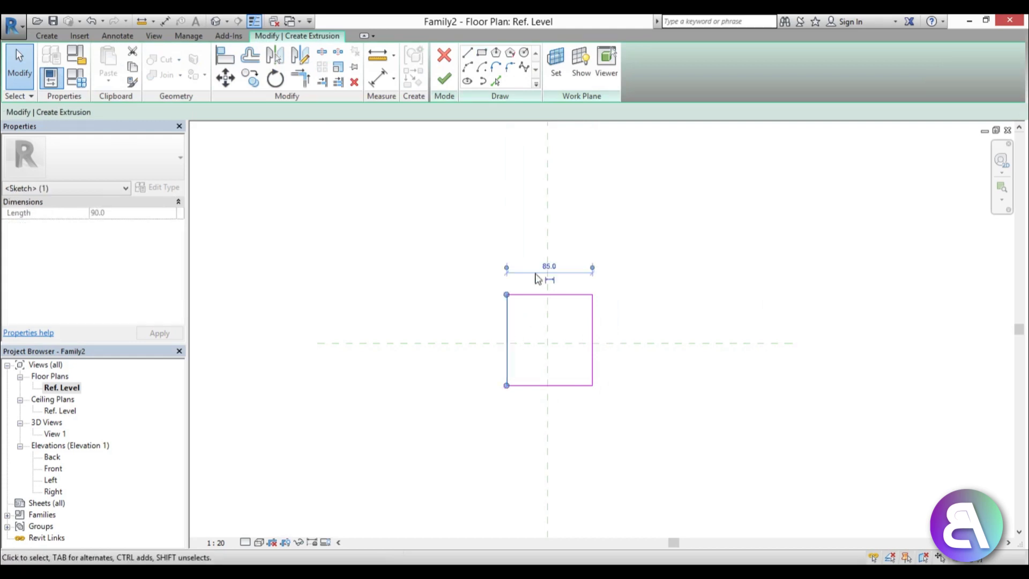
left_click_drag(599, 269, 548, 268)
left_click(527, 267)
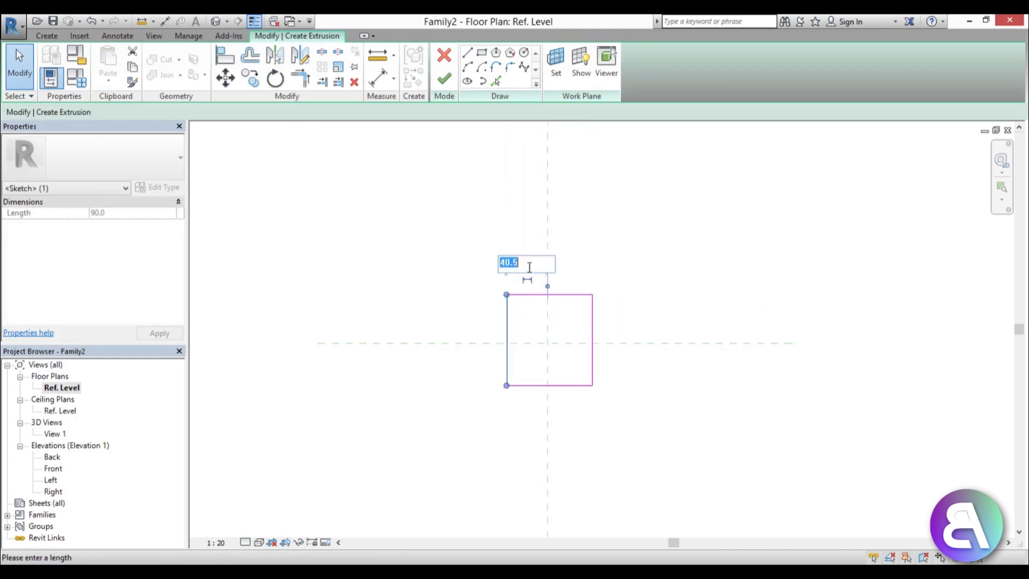
type("200100")
key("Return")
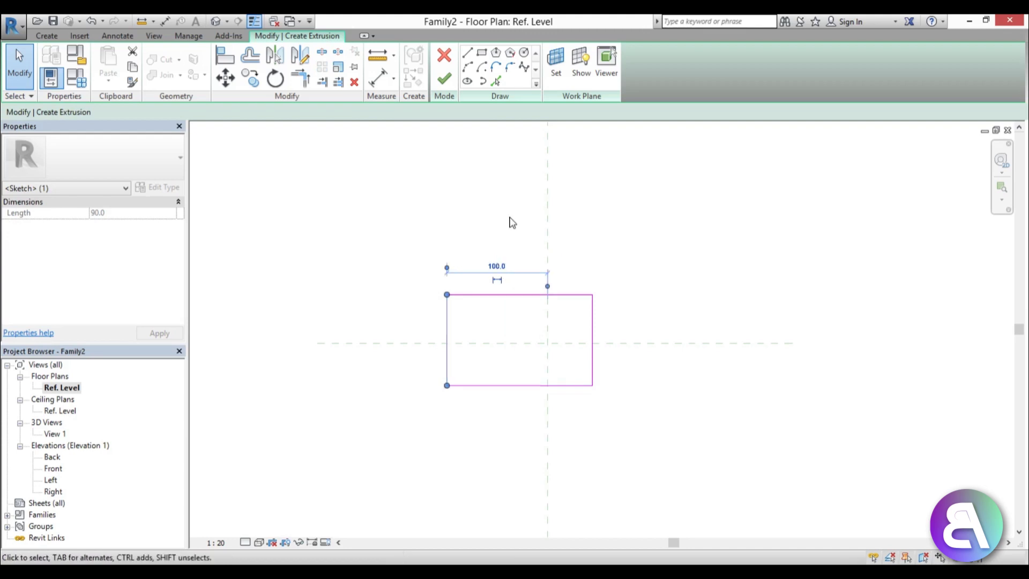
left_click(606, 320)
left_click(593, 321)
left_click(519, 401)
type("200")
key("Return")
Set the top edge 100 from the horizontal plane, height 200, and finish the extrusion
left_click(515, 295)
left_click_drag(675, 385, 675, 343)
left_click(664, 319)
type("100")
key("Return")
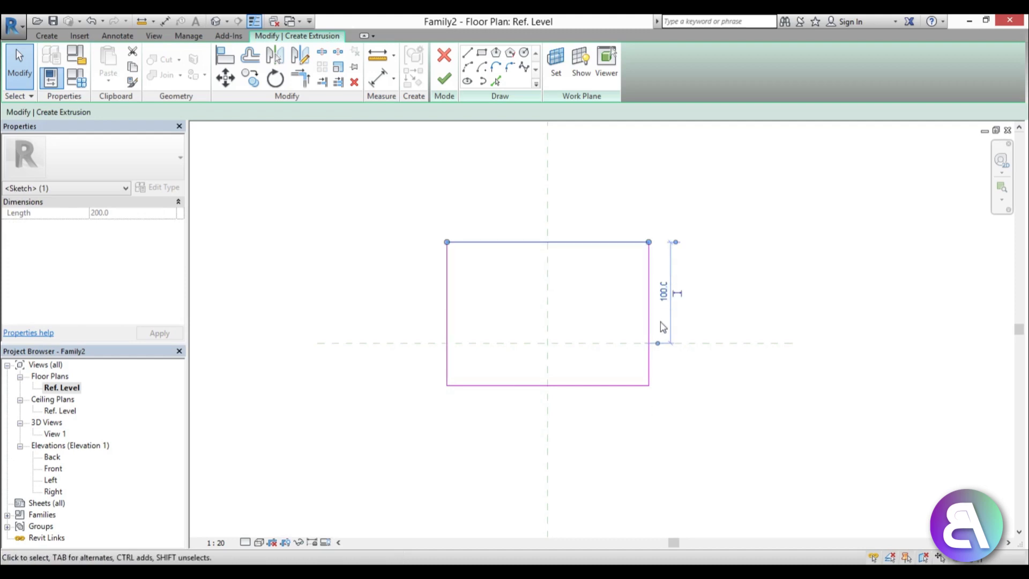
left_click(620, 386)
left_click(422, 316)
type("200")
key("Return")
scroll(509, 323, "down", 3)
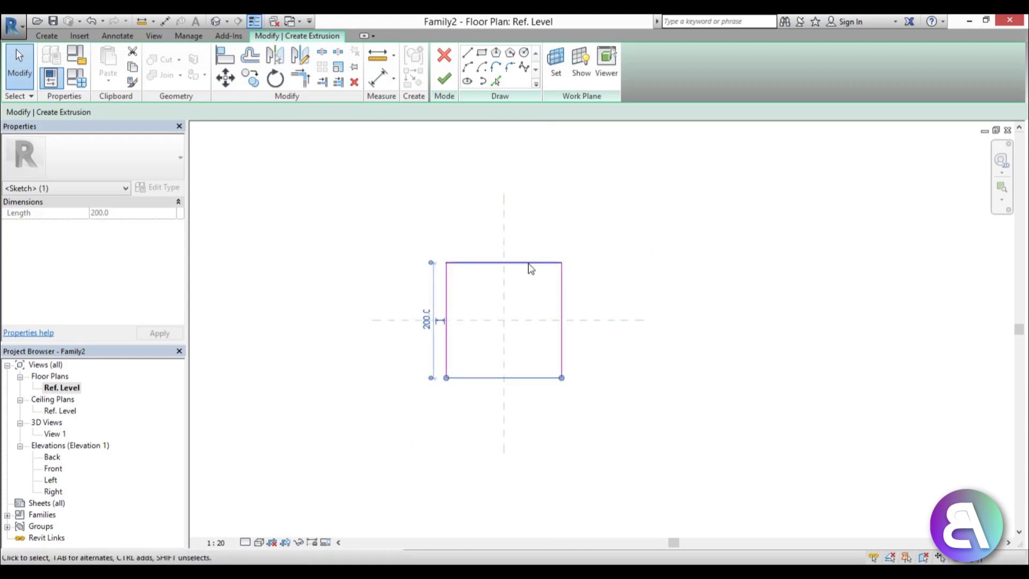
key("Escape")
left_click(445, 79)
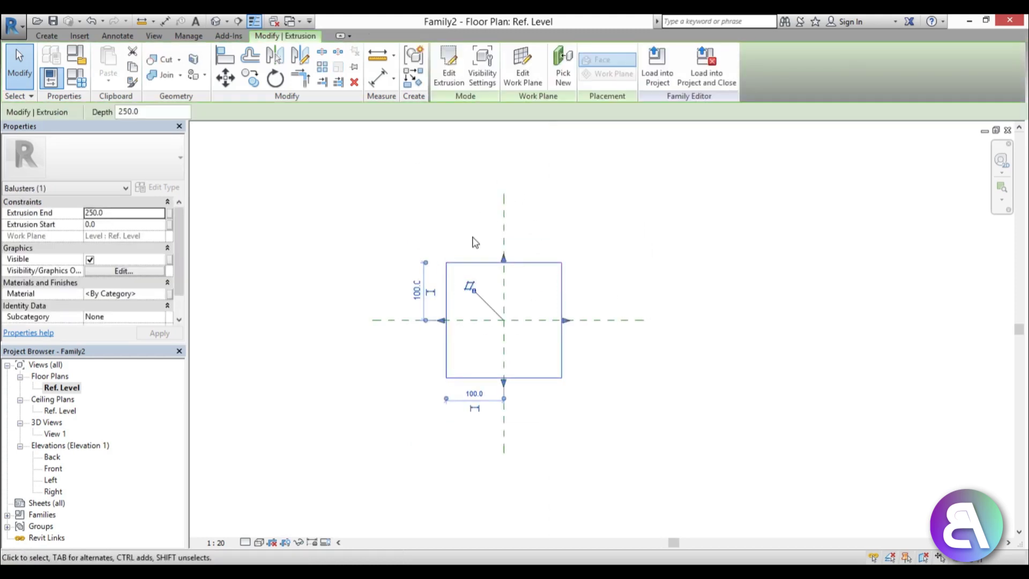
In the Front elevation, stretch the extrusion up to 1300 and lock its base to Ref. Level
double_click(53, 470)
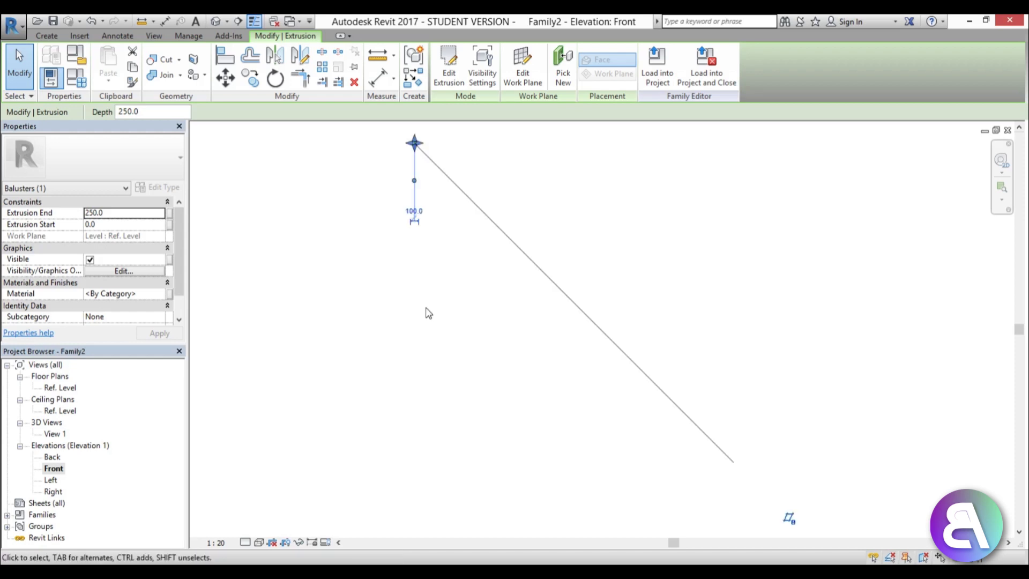
scroll(399, 163, "up", 5)
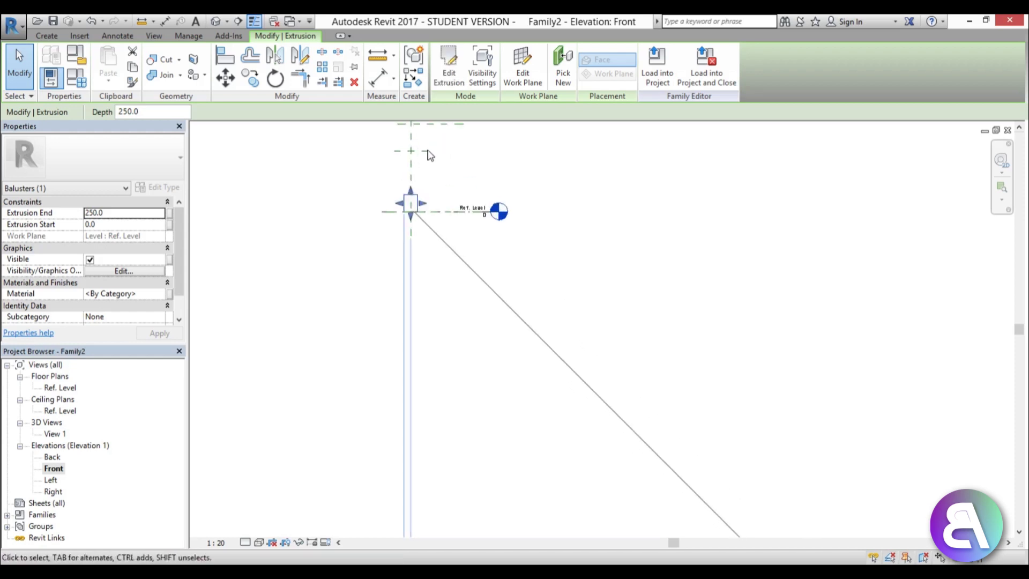
middle_click_drag(410, 184, 429, 361)
scroll(443, 385, "down", 1)
left_click_drag(435, 391, 432, 224)
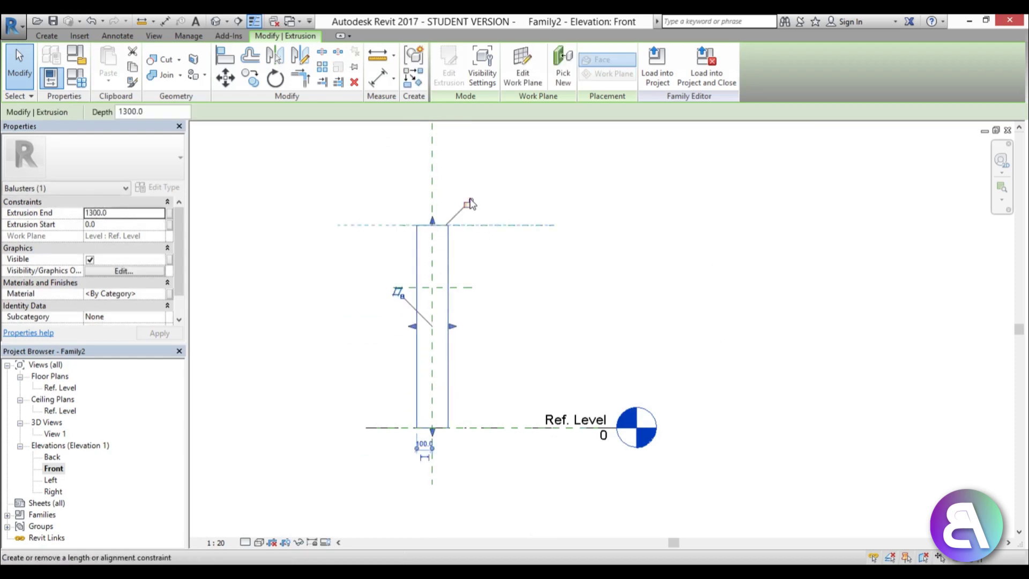
left_click_drag(432, 432, 432, 429)
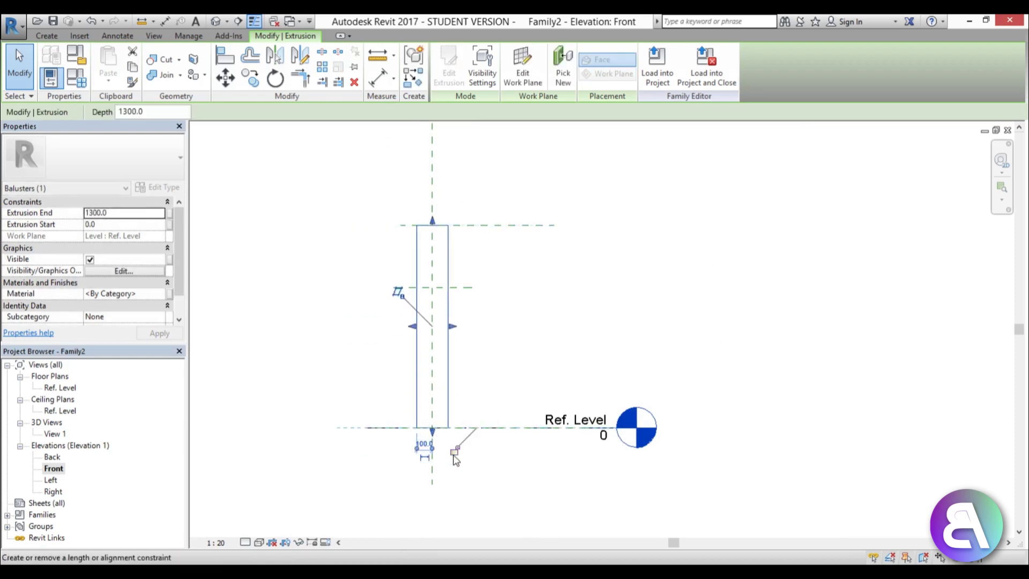
left_click(523, 329)
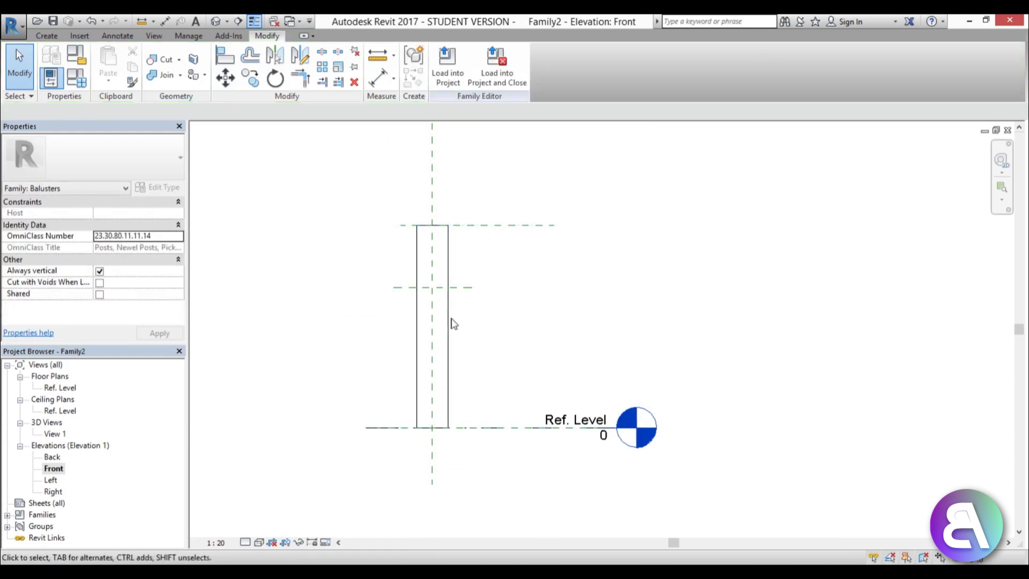
left_click(448, 259)
left_click(159, 296)
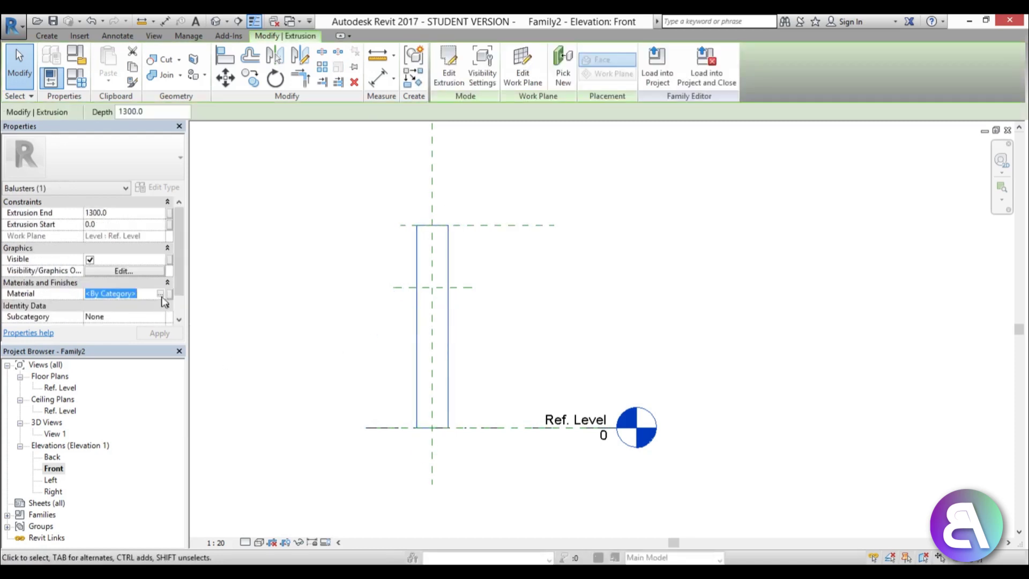
Find 'brick' in the Material Browser and assign Brick, Common, Brown to the extrusion
left_click(161, 295)
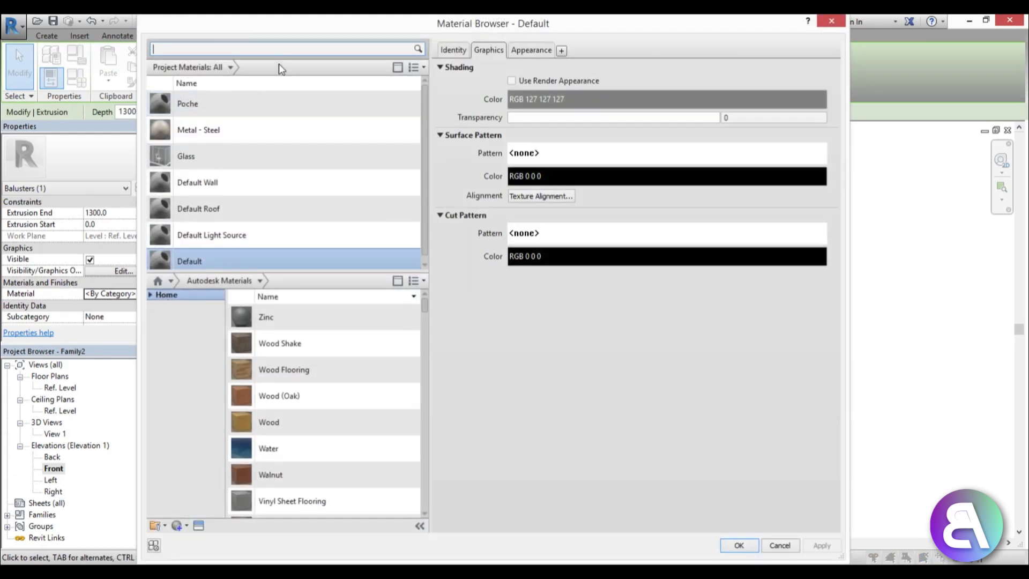
type("brick")
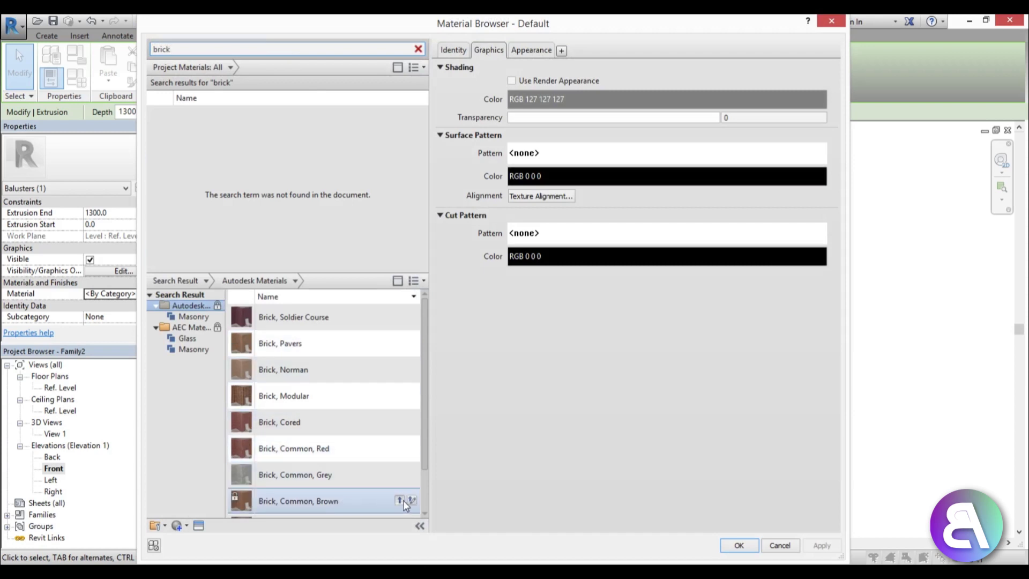
left_click(403, 501)
left_click(531, 50)
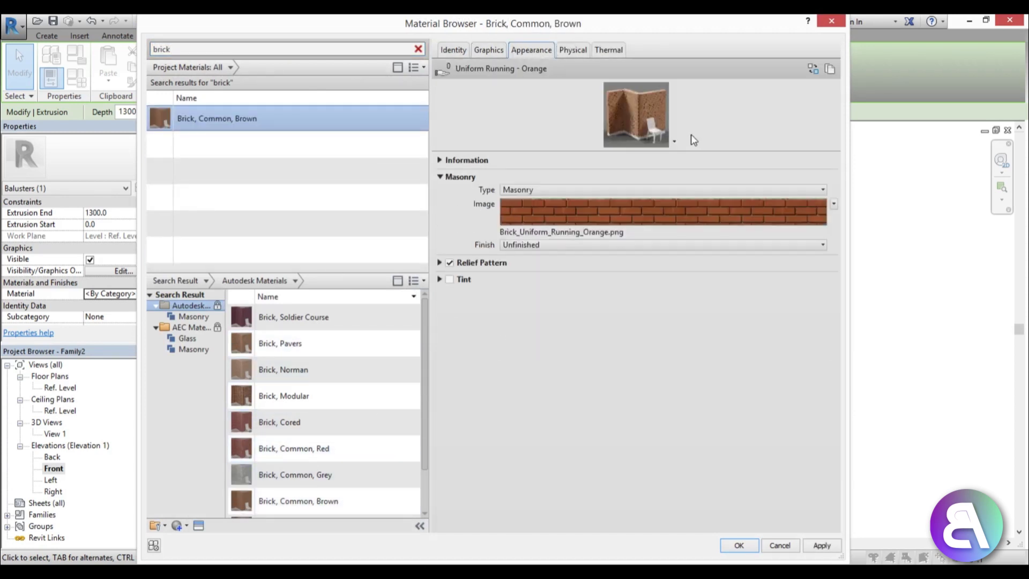
left_click(822, 546)
left_click(779, 545)
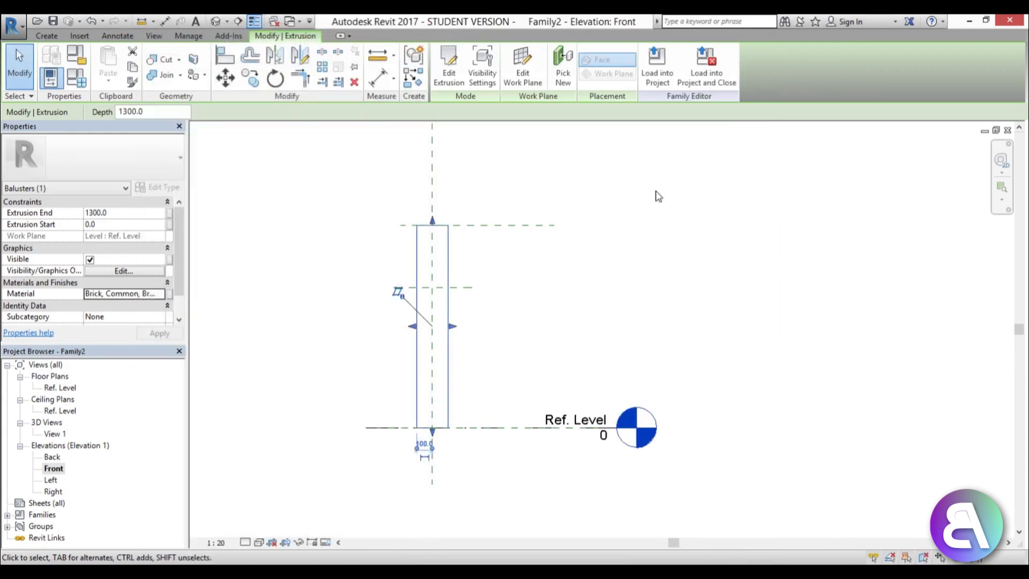
Load Family2 into Project1 and view the railing in its Default 3D View
left_click(665, 88)
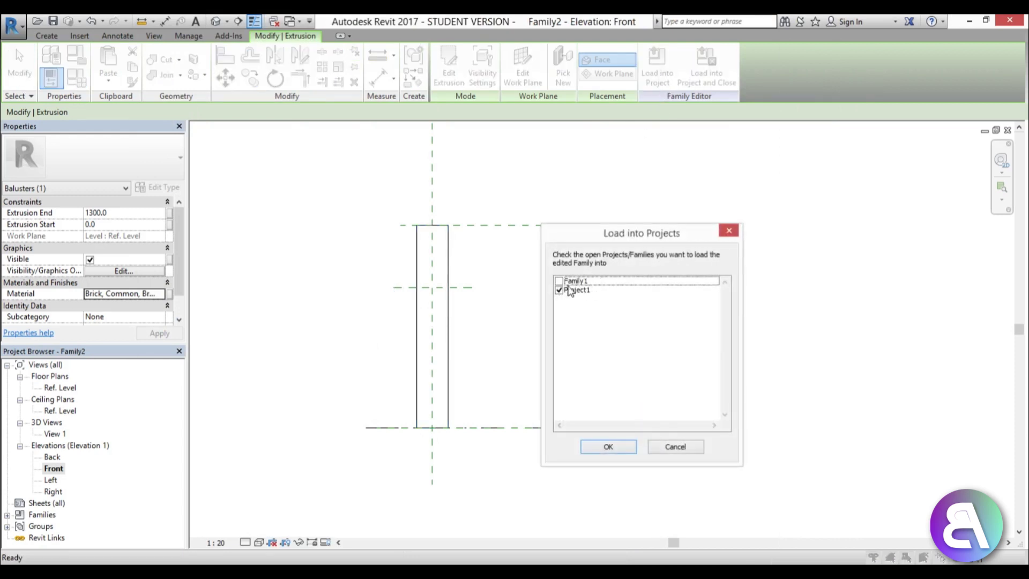
left_click(613, 449)
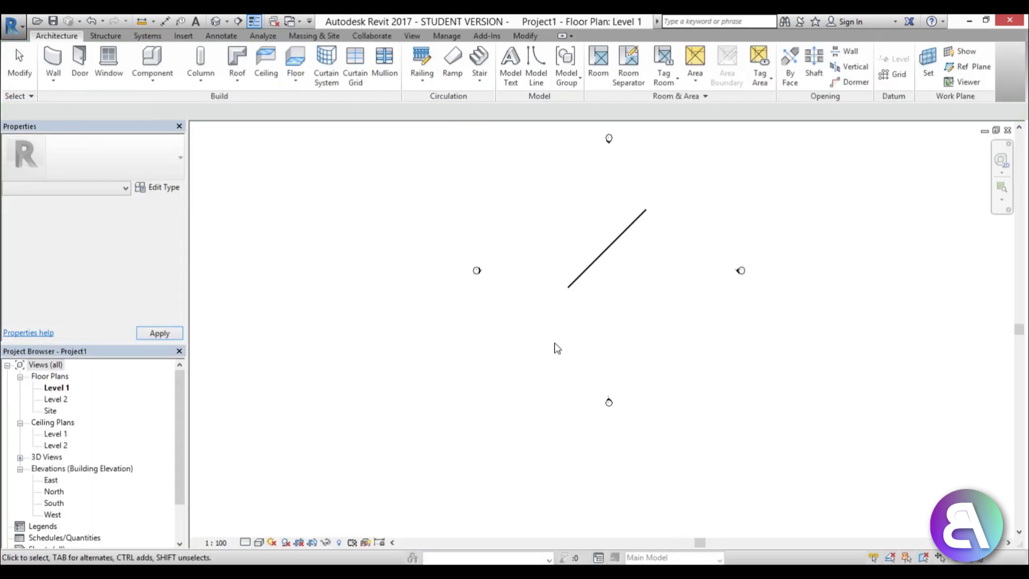
left_click(253, 20)
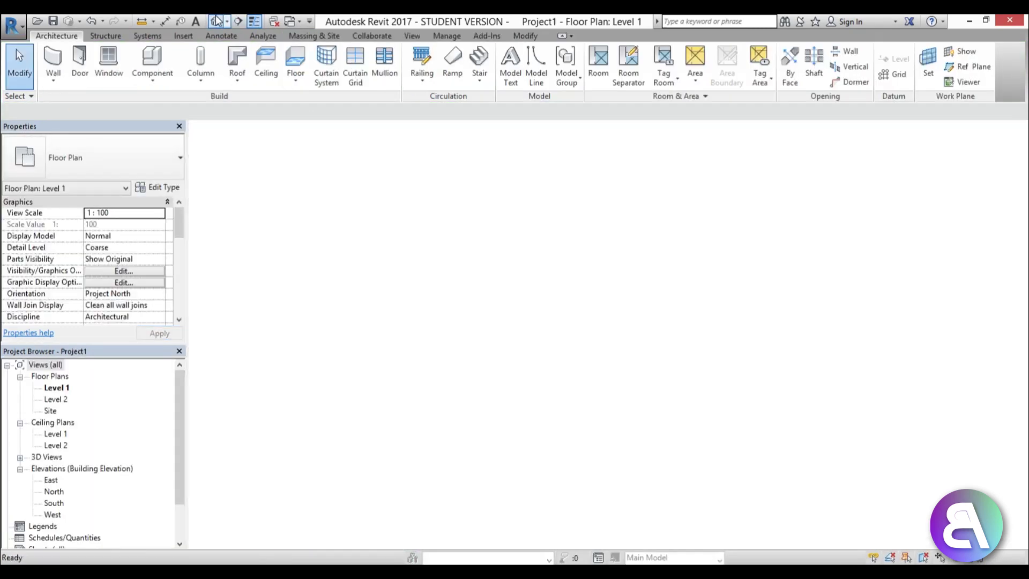
middle_click_drag(568, 290, 591, 292, "shift")
scroll(450, 268, "up", 5)
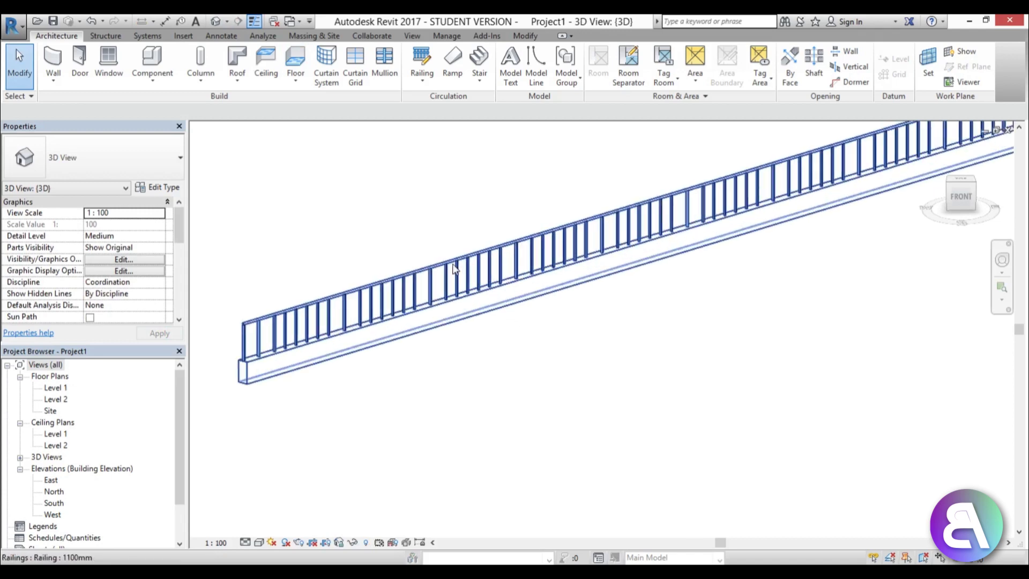
middle_click_drag(402, 287, 433, 300)
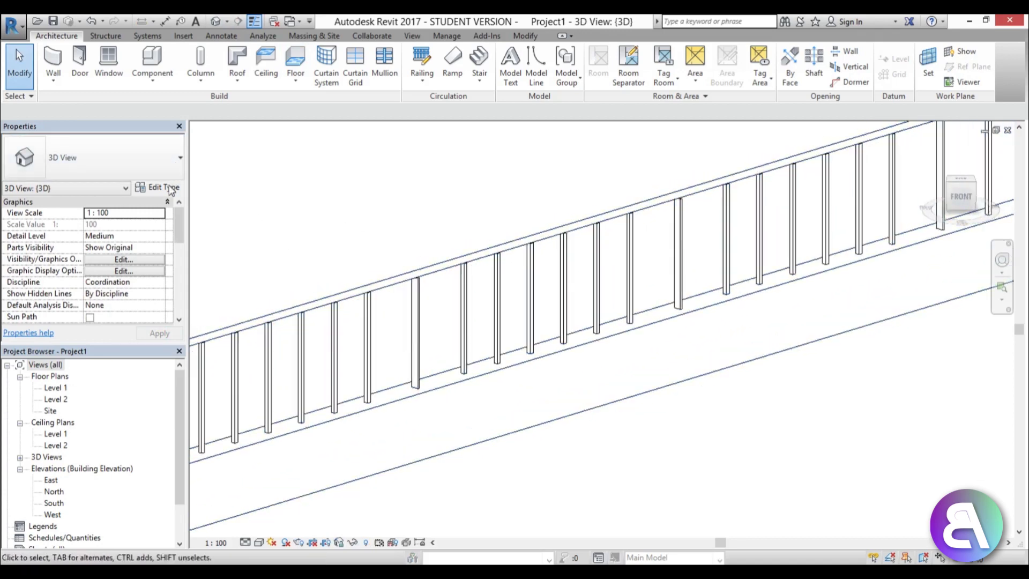
Open the railing's baluster placement and set the first pattern baluster to Family2
left_click(384, 285)
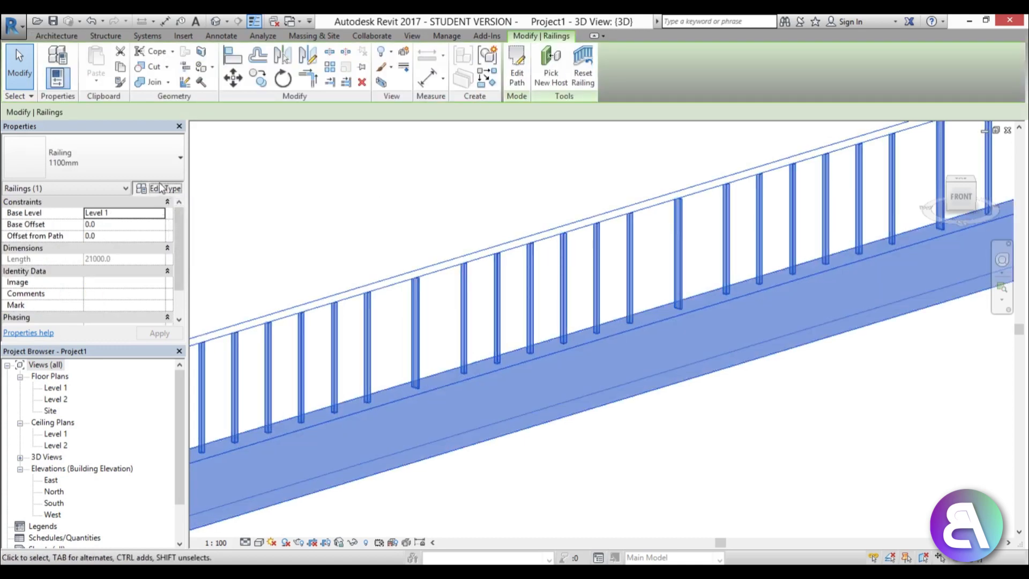
left_click(155, 187)
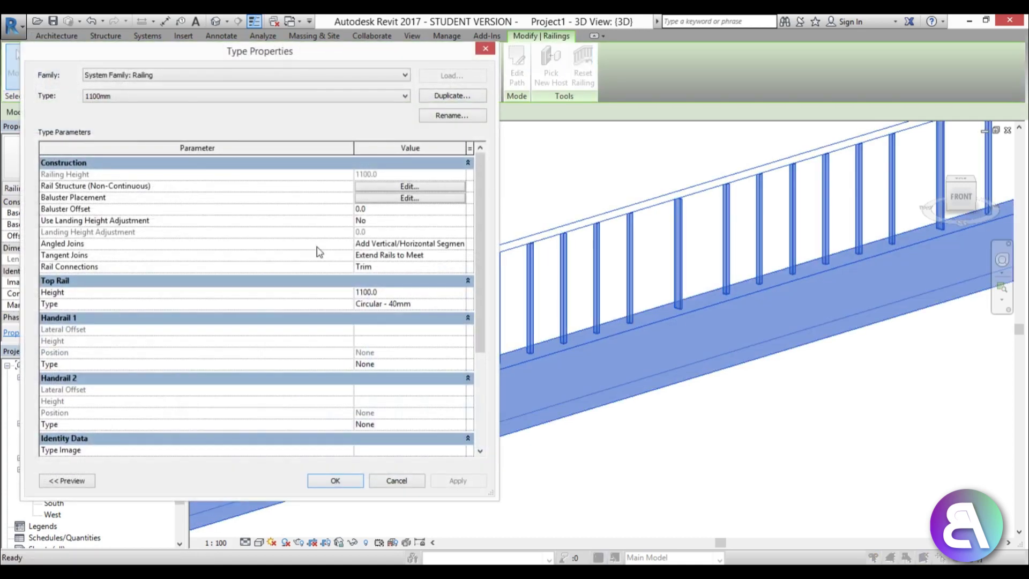
left_click(410, 198)
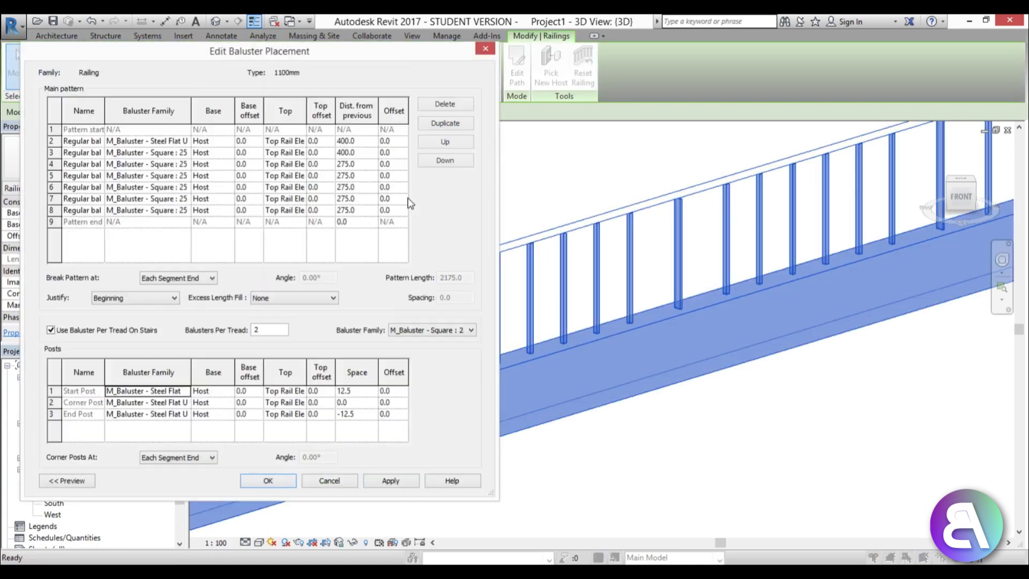
left_click(185, 143)
left_click(186, 143)
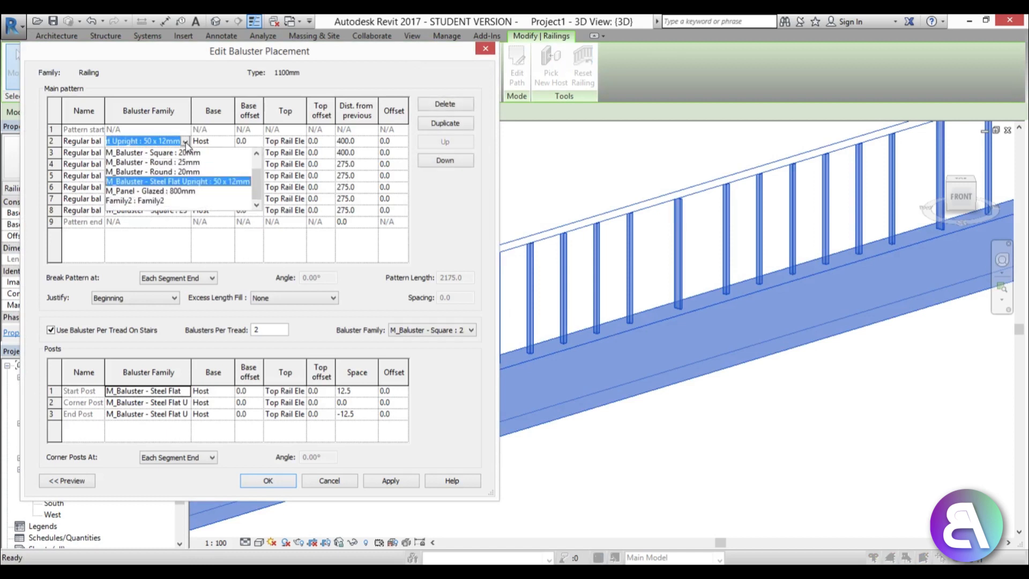
left_click(159, 201)
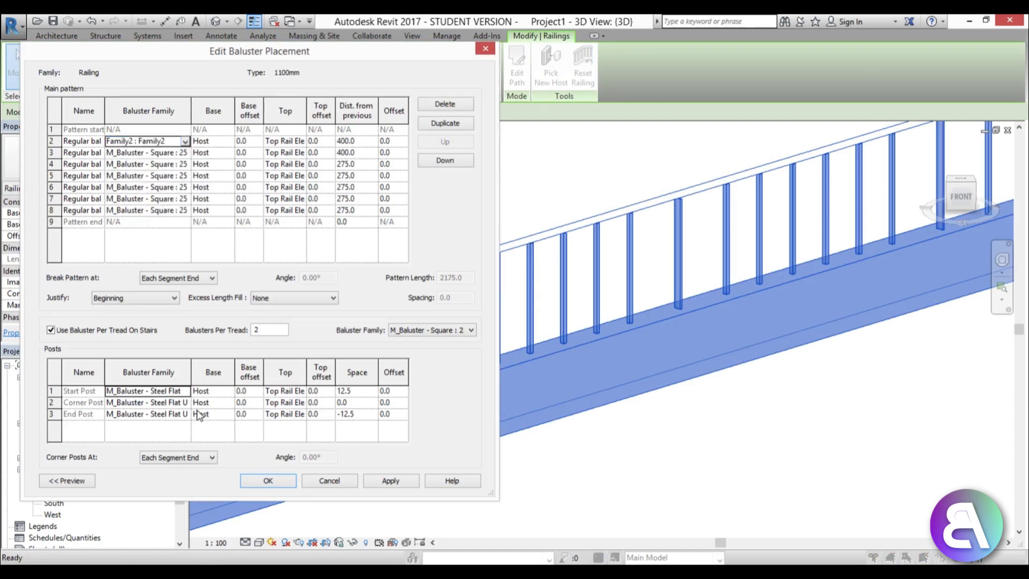
Use Family2 for the start, corner and end posts
double_click(185, 393)
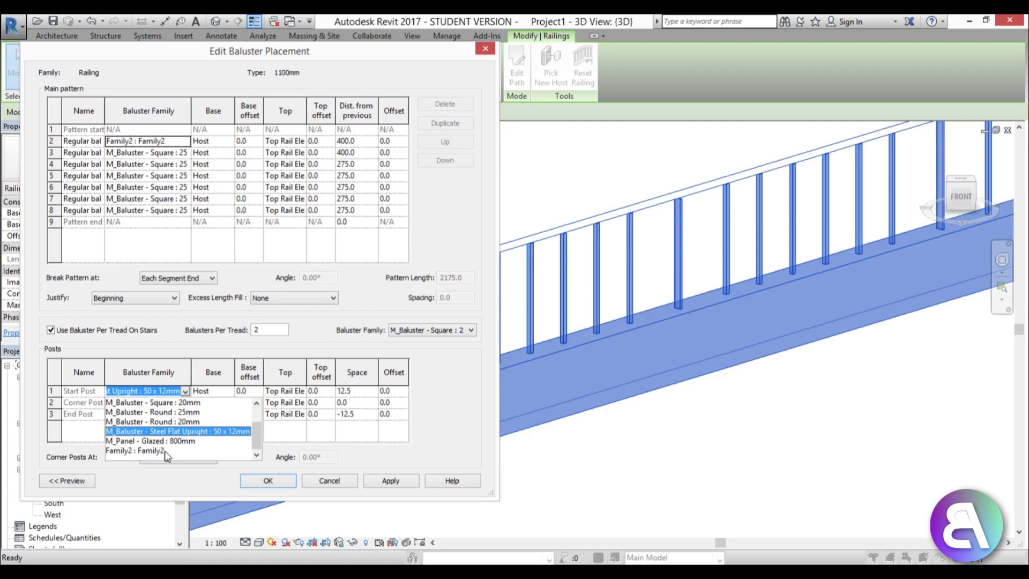
left_click(167, 451)
double_click(185, 403)
scroll(156, 466, "down", 2)
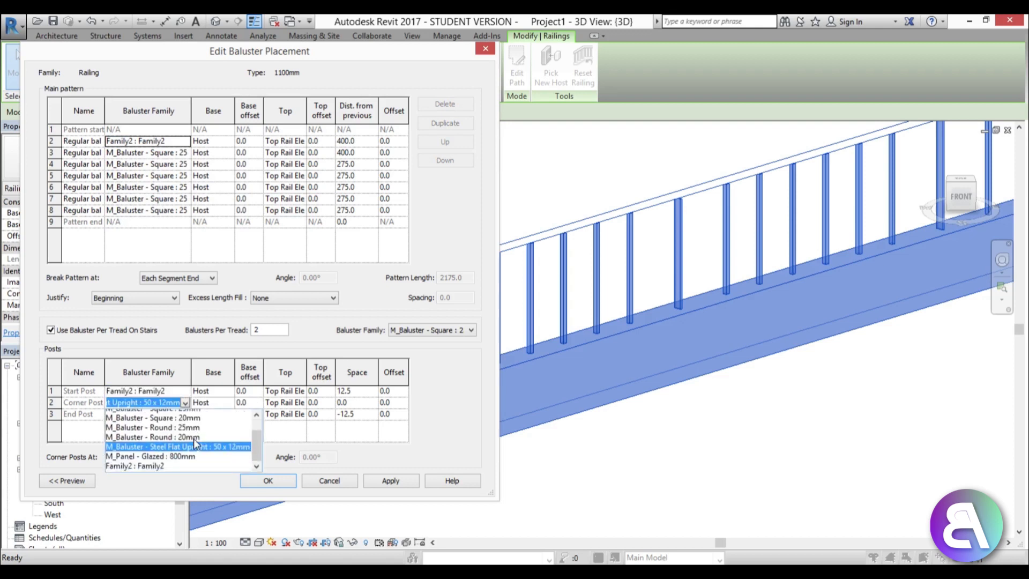
left_click(154, 464)
left_click(186, 415)
left_click(185, 416)
scroll(161, 461, "down", 2)
left_click(168, 475)
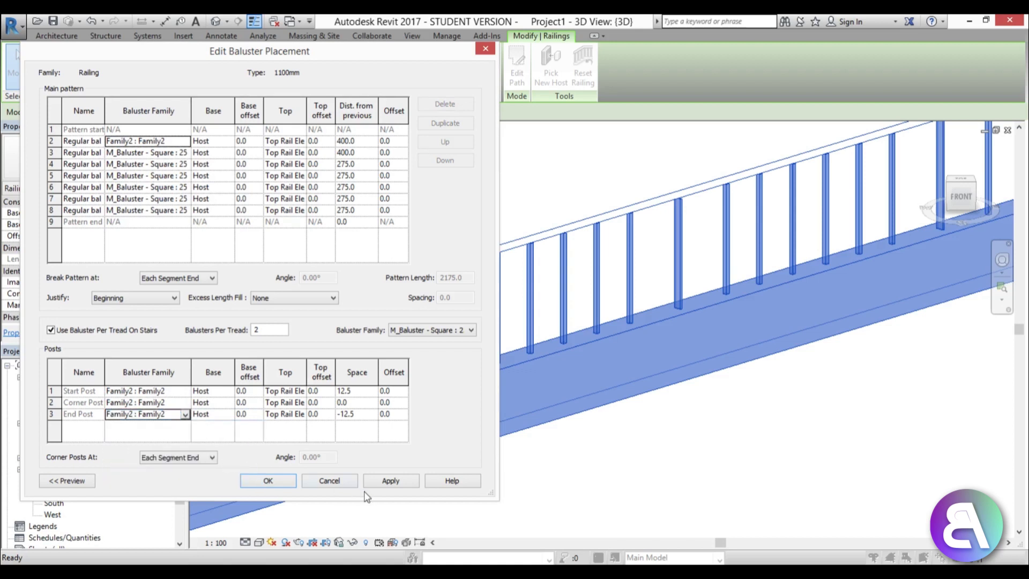
Set Start Post Space to 100 and End Post Space to -100, then apply and confirm
double_click(363, 391)
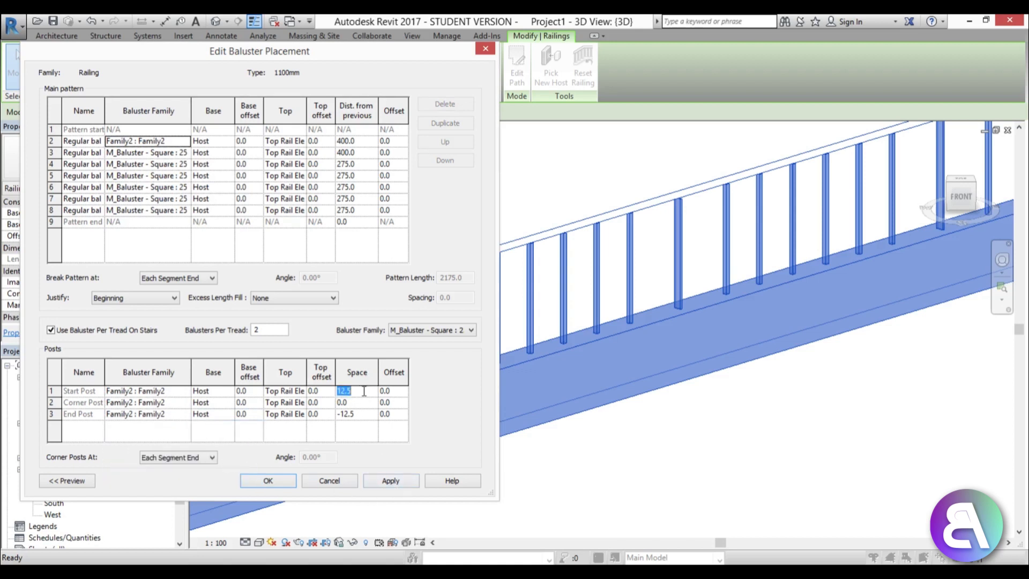
double_click(358, 415)
type("-100")
left_click(403, 483)
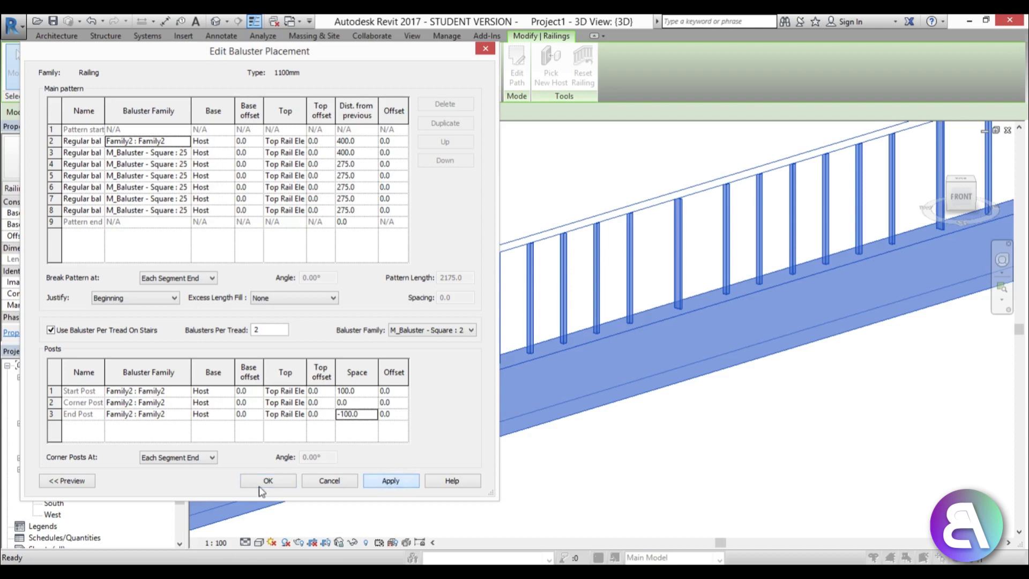
left_click(266, 482)
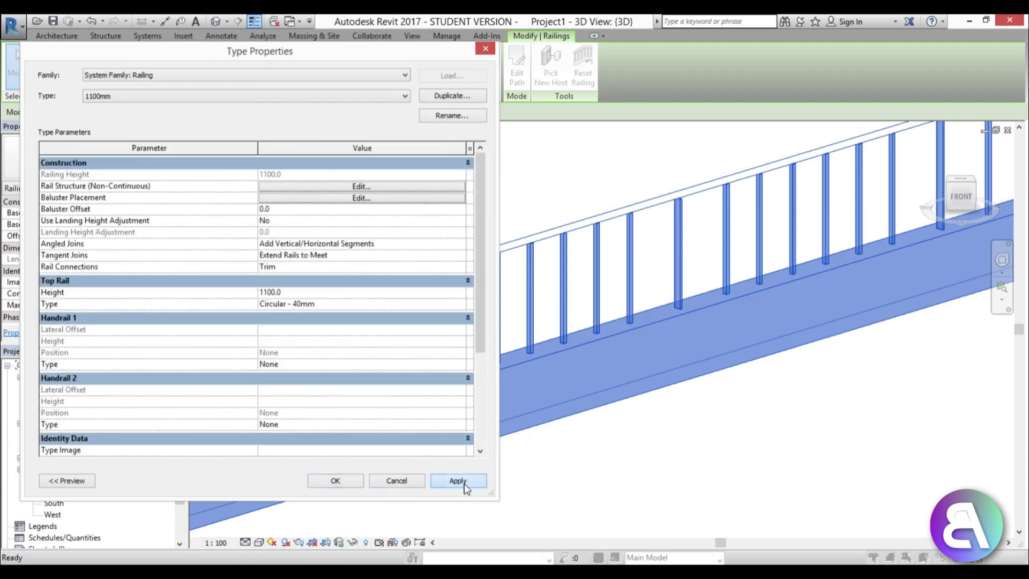
Apply the large-post settings and raise the railing's top rail height to 1600
left_click(462, 484)
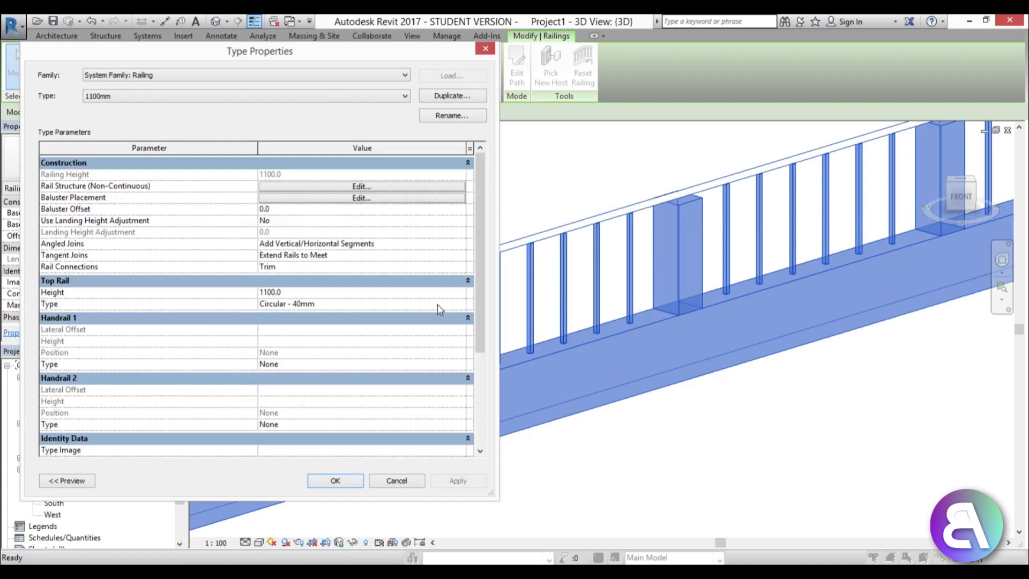
left_click(459, 293)
type("10")
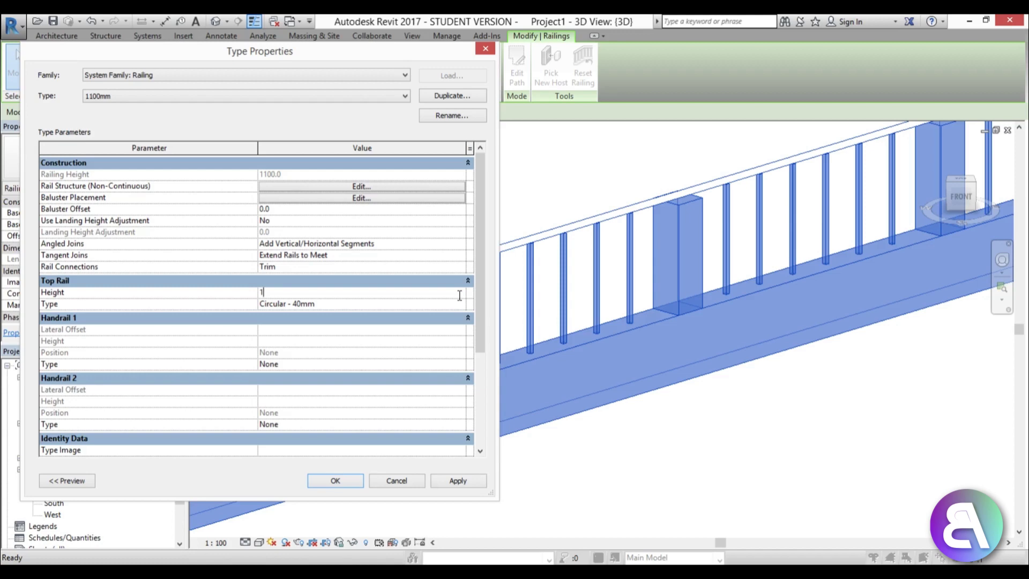
left_click(452, 484)
left_click(343, 483)
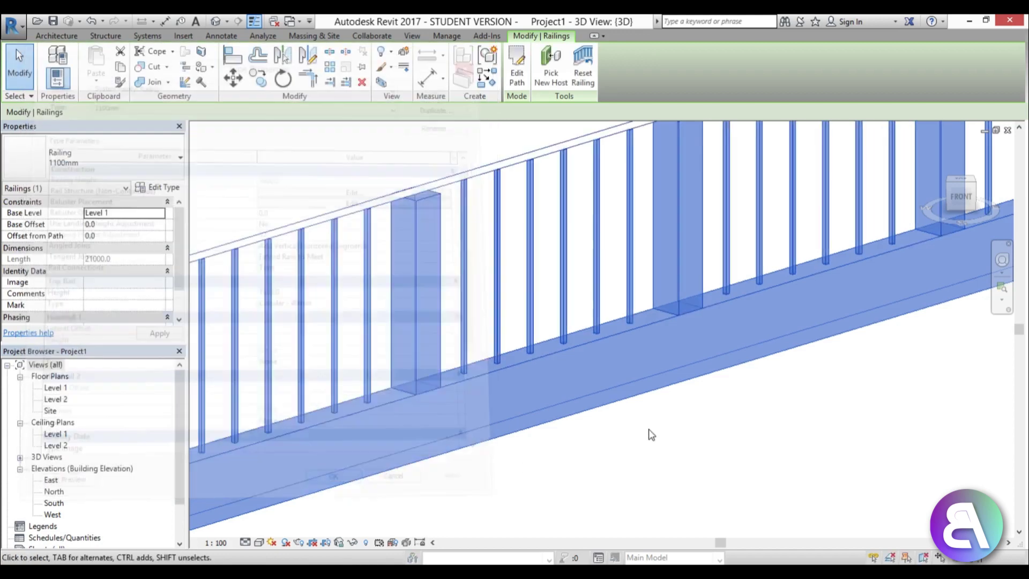
scroll(643, 450, "down", 3)
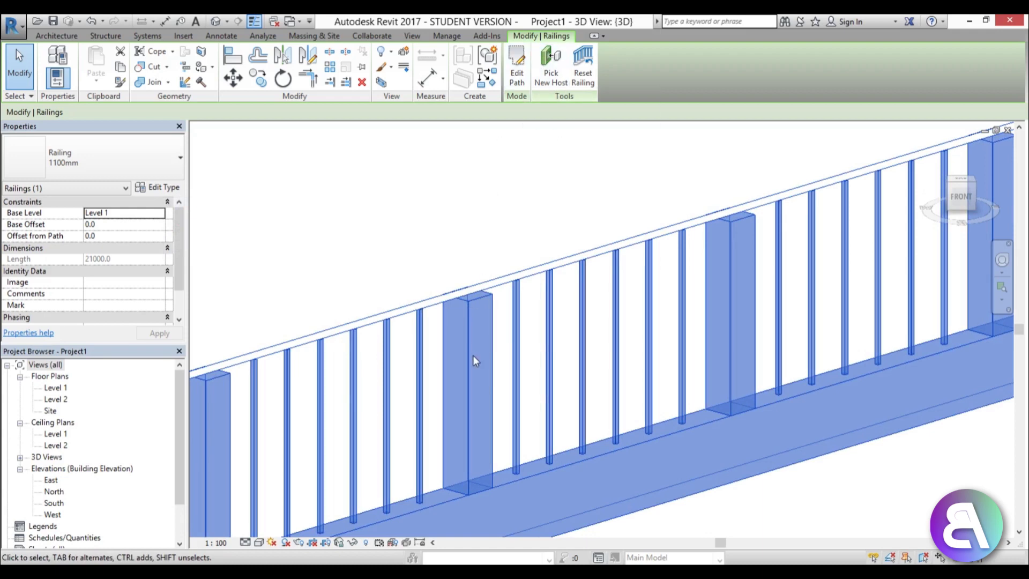
left_click(292, 24)
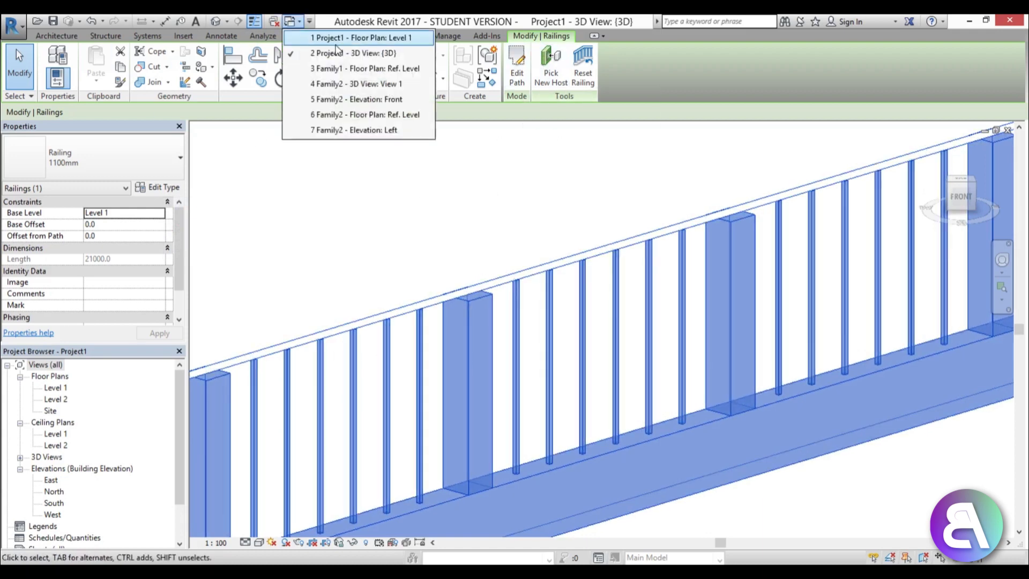
In Family2's Front elevation, stretch the post extrusion above the Top plane, removing constraints
left_click(351, 84)
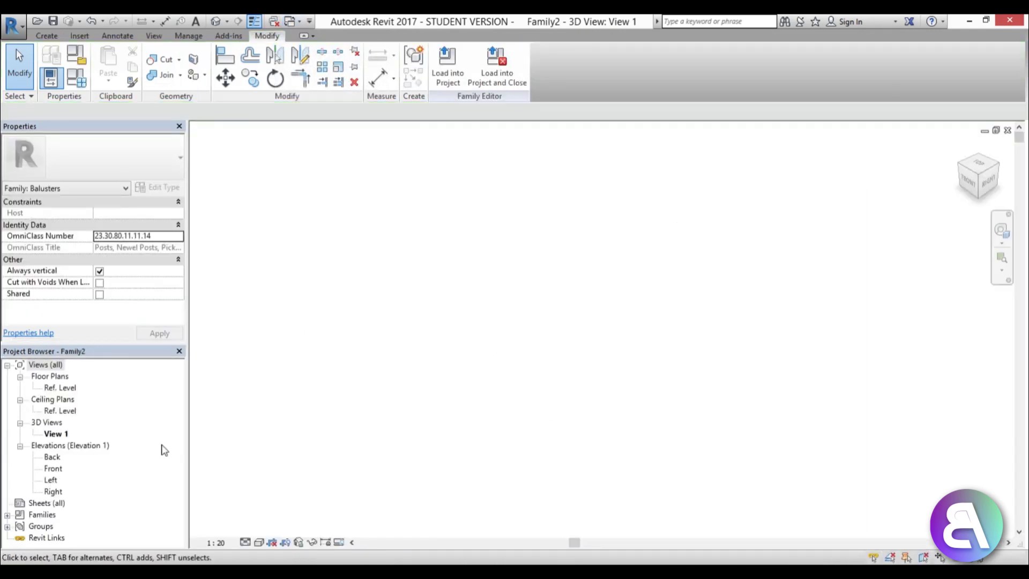
double_click(53, 468)
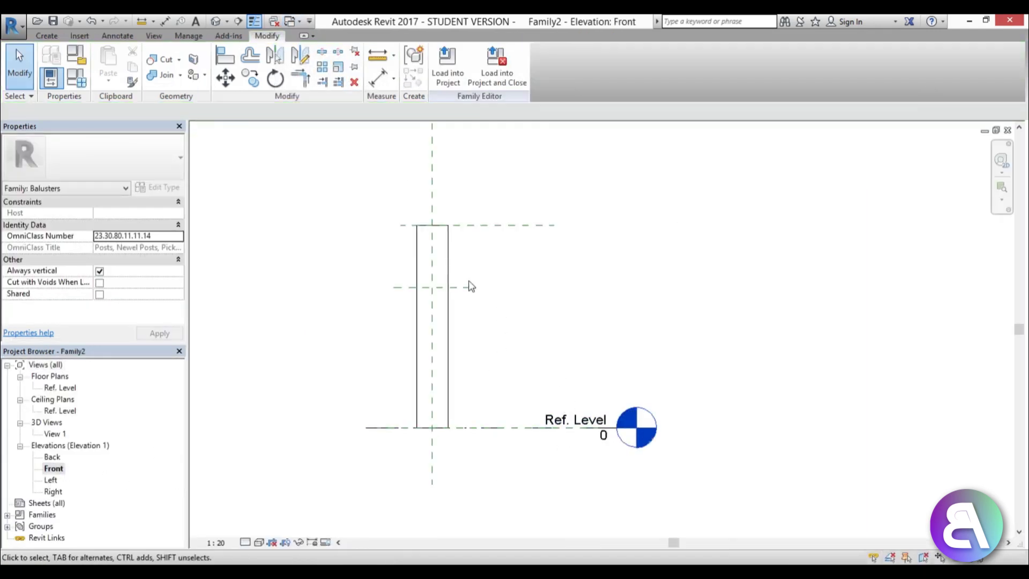
scroll(444, 223, "up", 3)
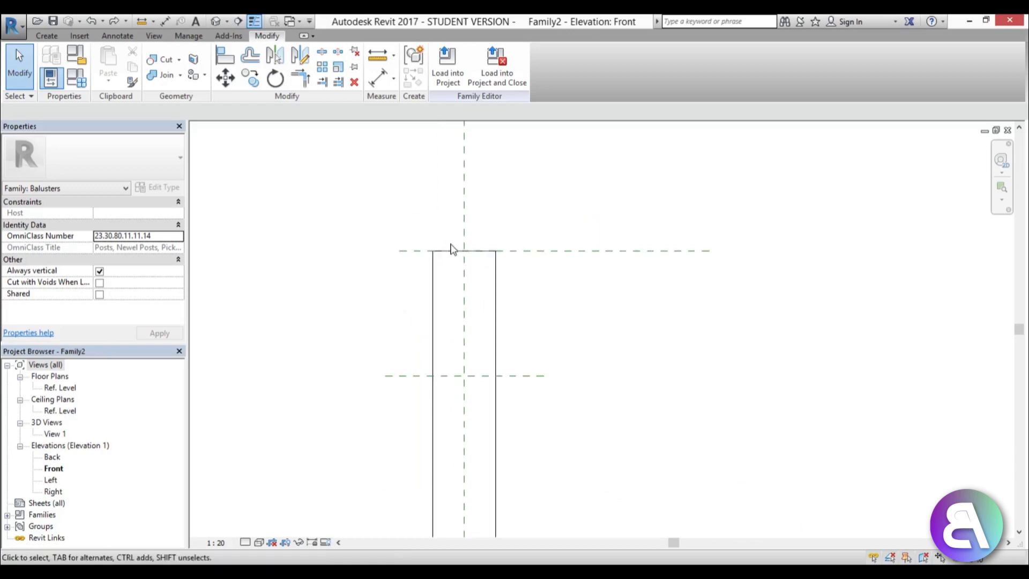
left_click(439, 257)
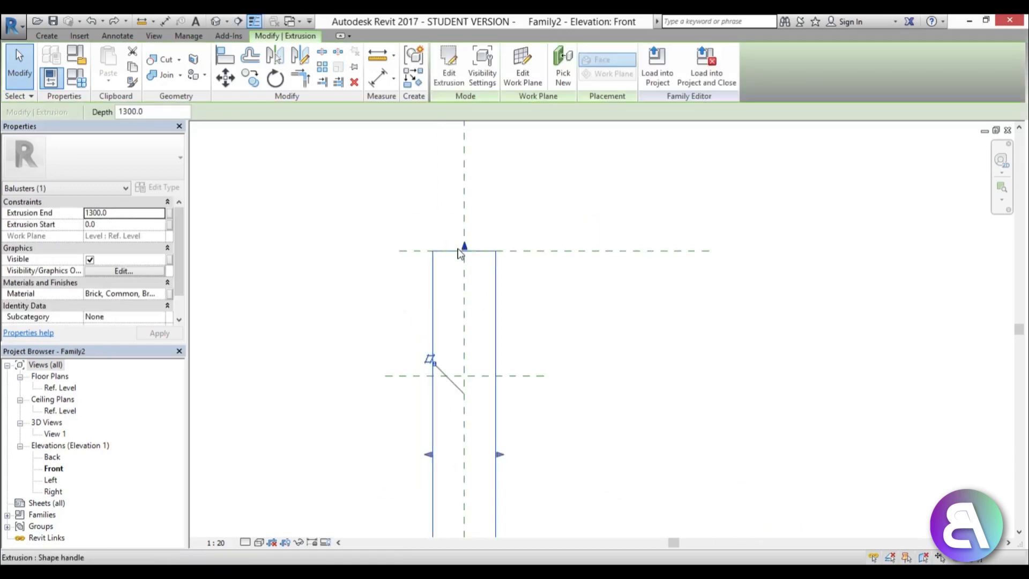
left_click(536, 252)
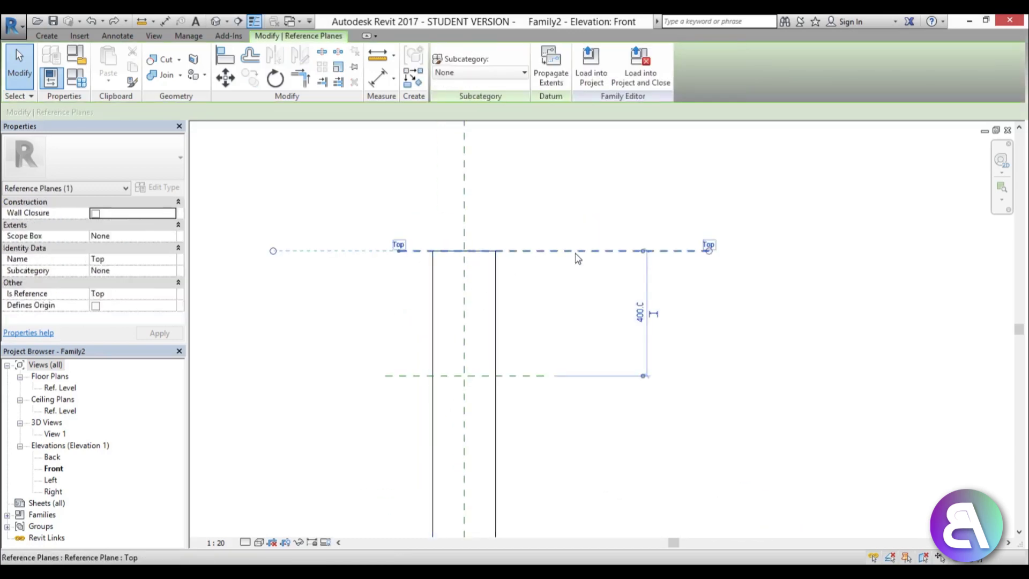
left_click(496, 295)
left_click_drag(466, 248, 478, 149)
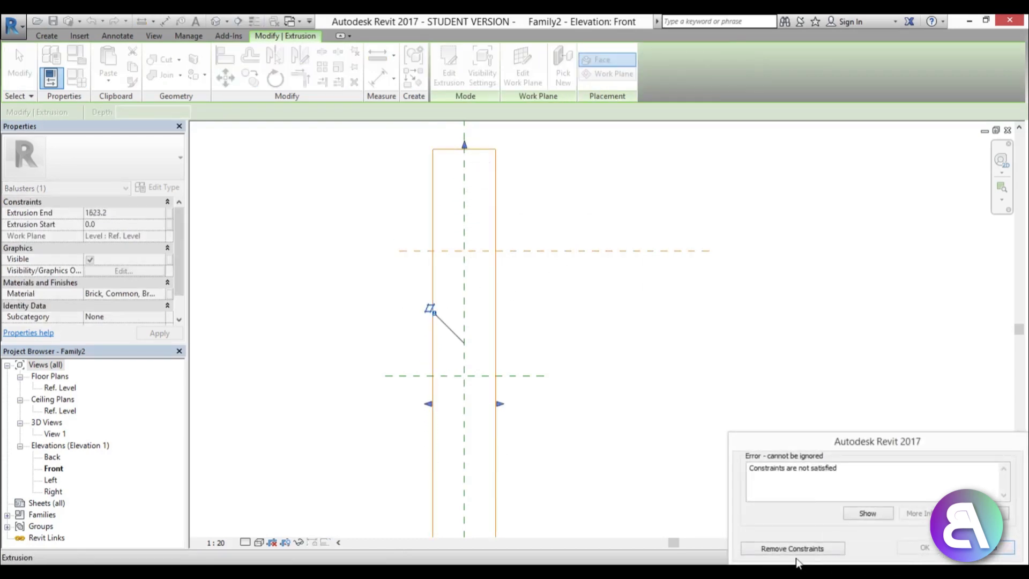
left_click(792, 548)
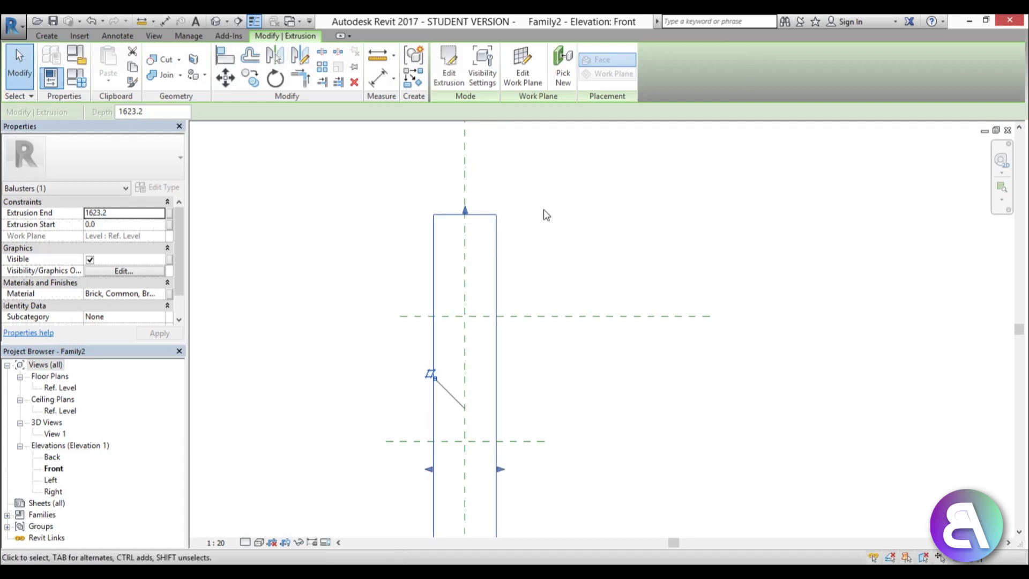
Dimension the 323 gap between the Top plane and the post top, then view in 3D
key("d")
key("i")
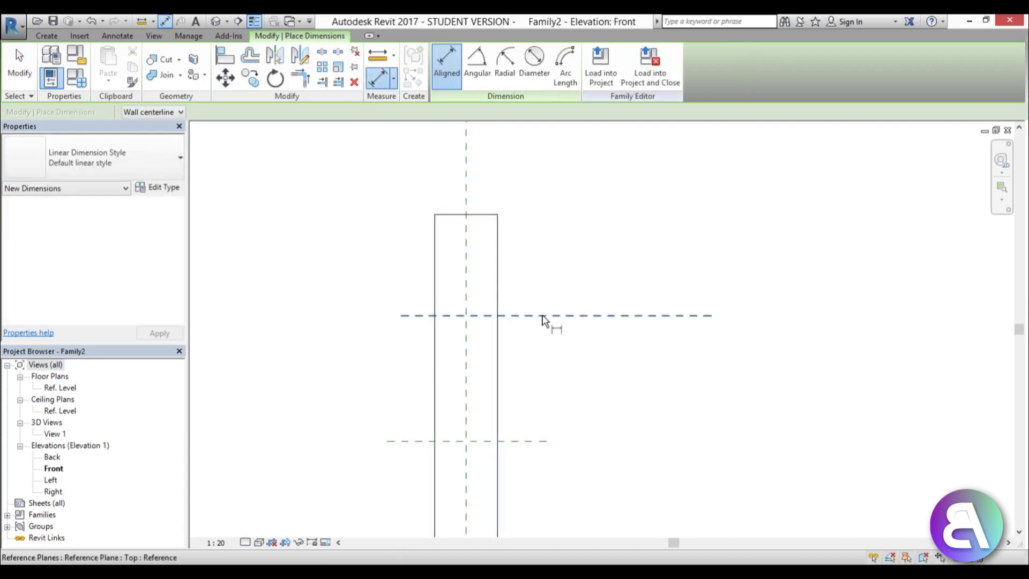
left_click(543, 318)
left_click(469, 215)
left_click(628, 231)
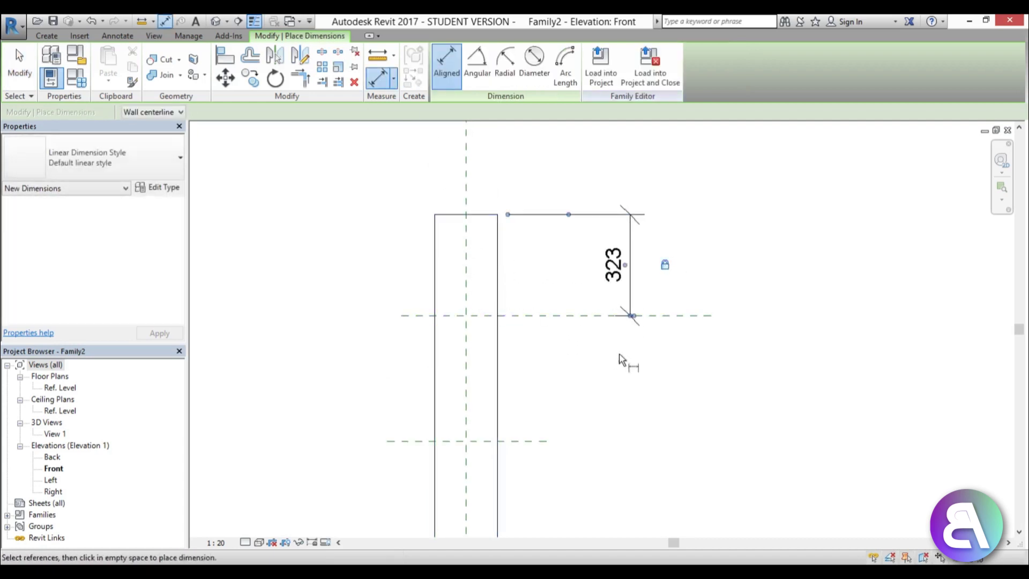
left_click(20, 65)
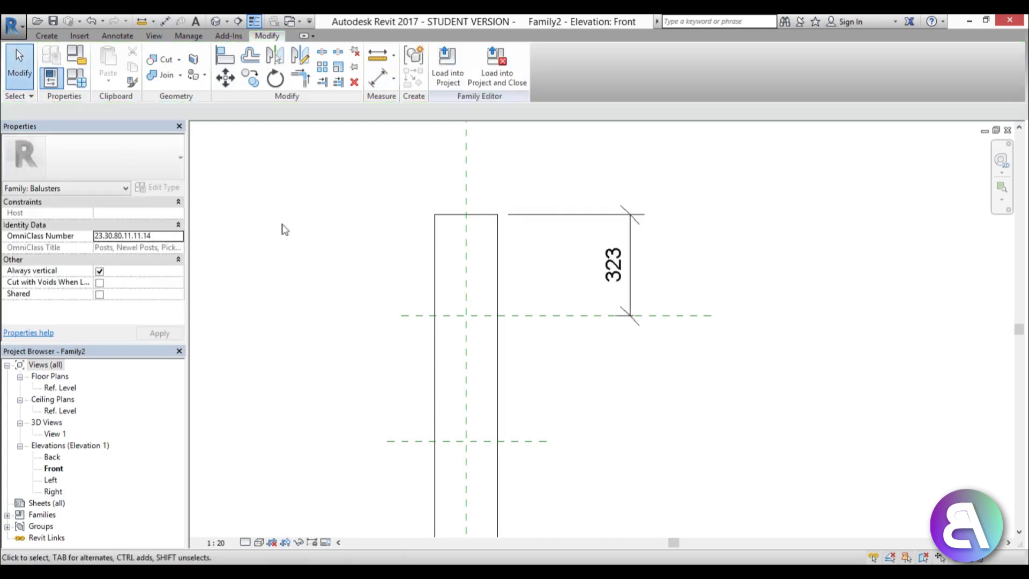
left_click(216, 21)
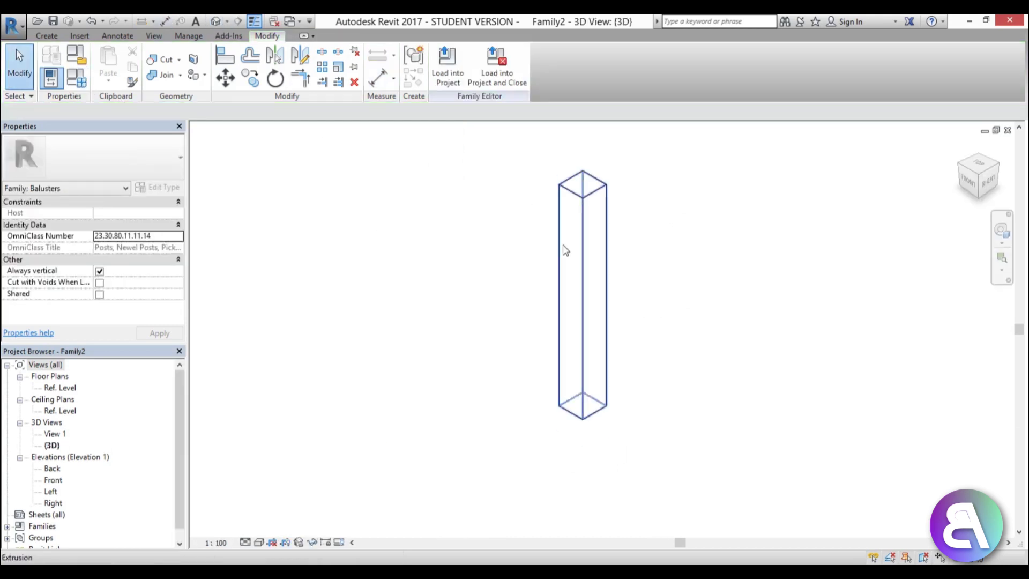
Extrude a cap rectangle with offset 30 on the post's top face
left_click(46, 35)
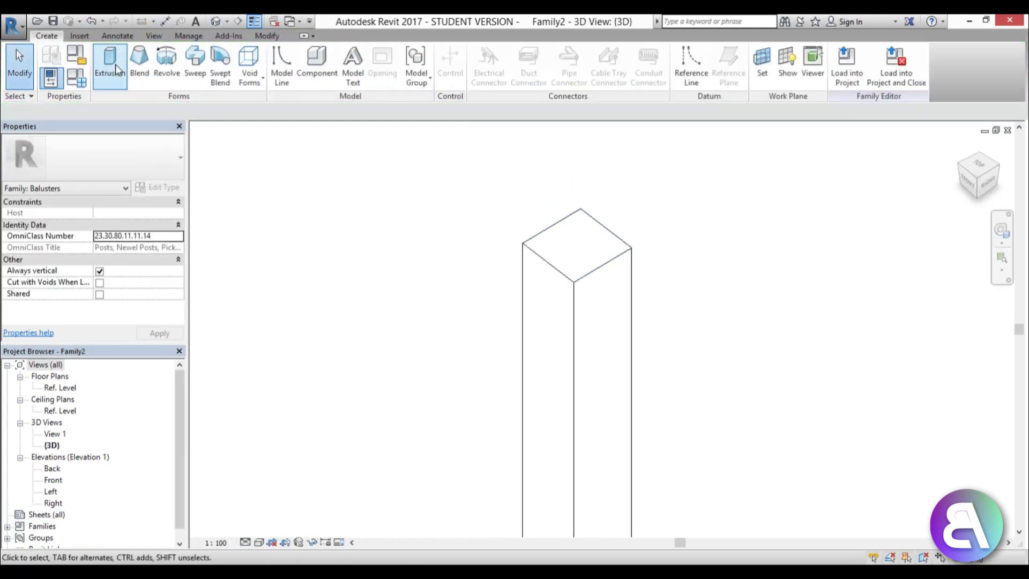
left_click(115, 64)
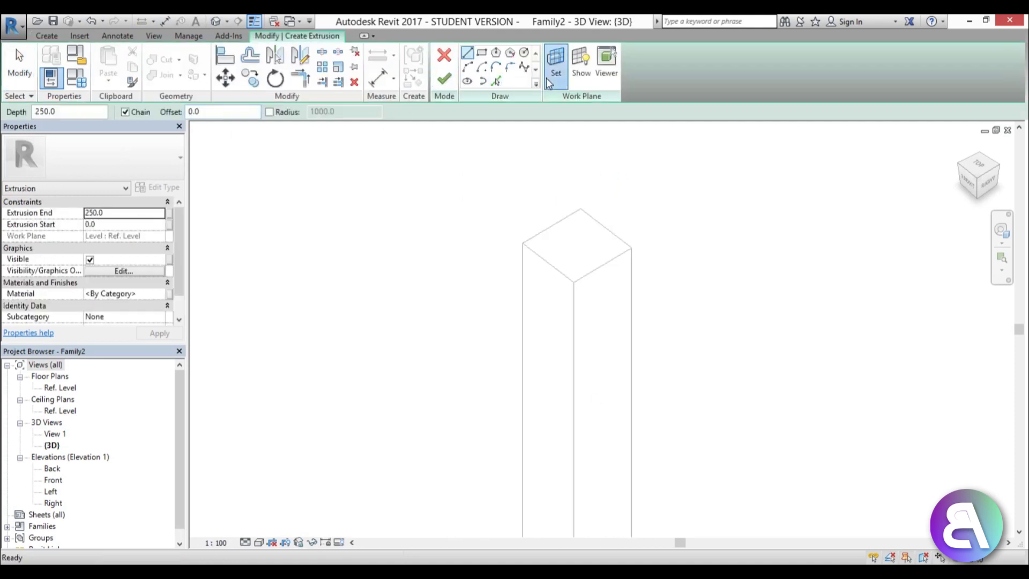
left_click(555, 70)
left_click(422, 302)
left_click(476, 358)
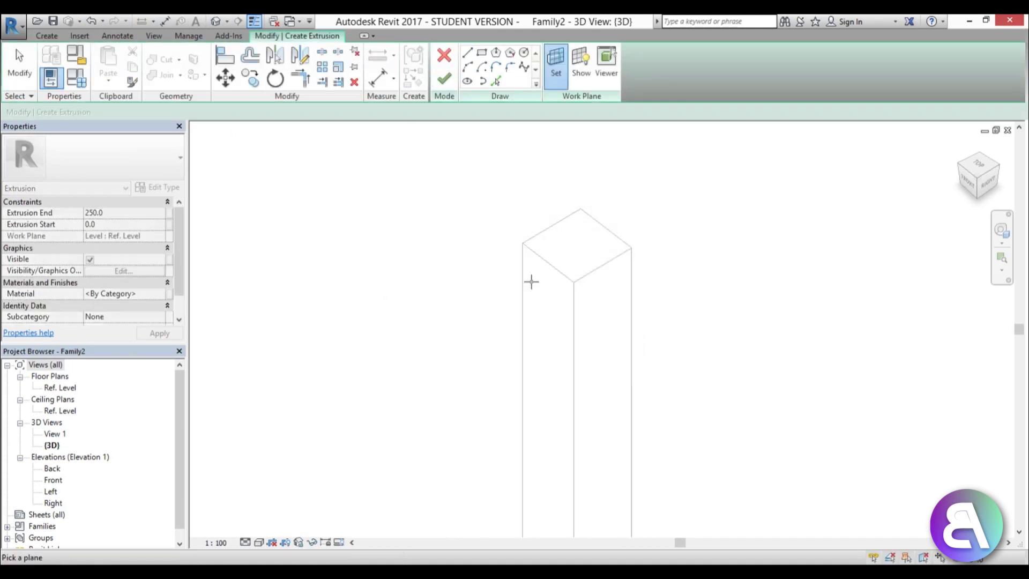
left_click(525, 236)
left_click(482, 51)
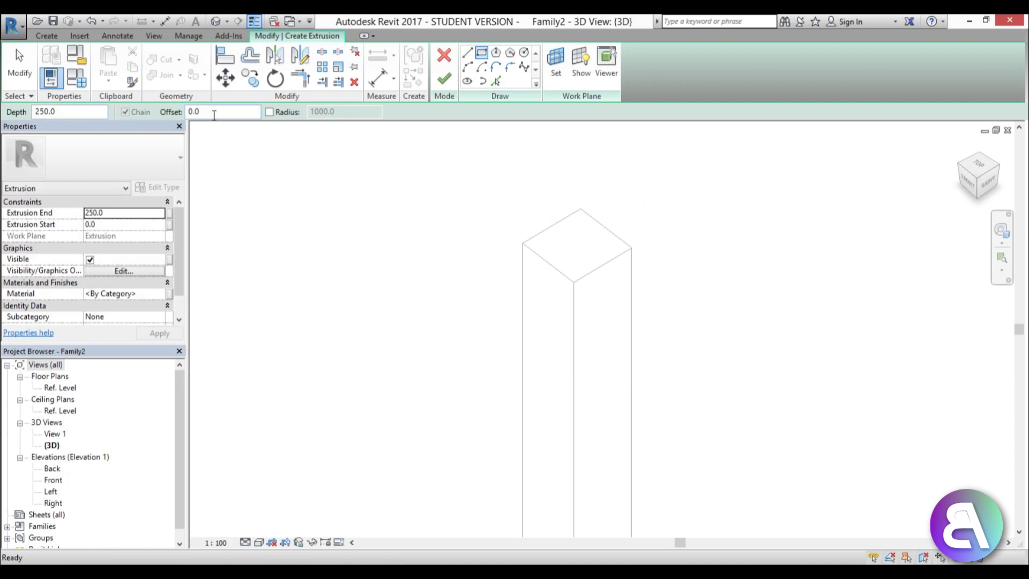
type("30")
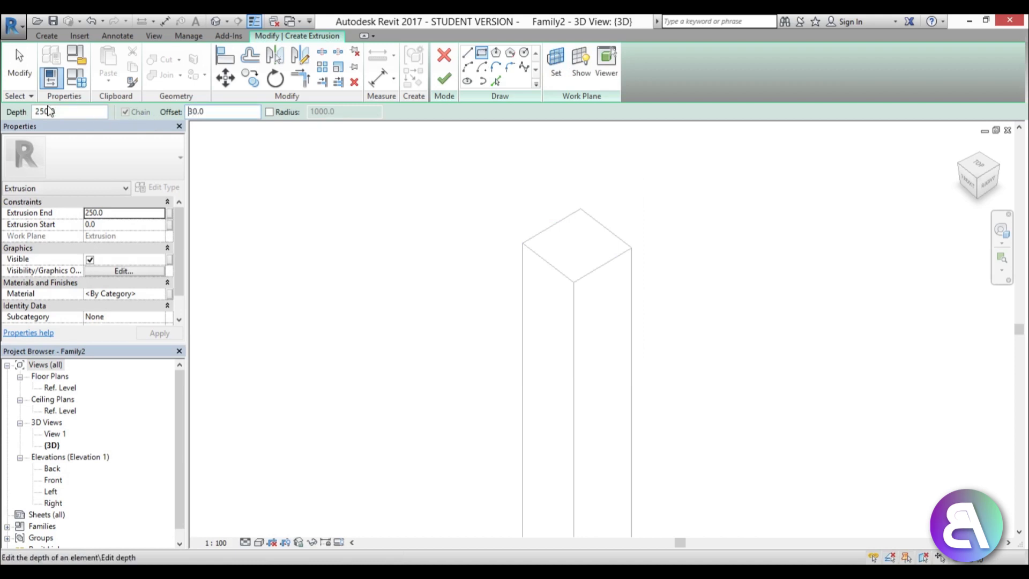
left_click(523, 242)
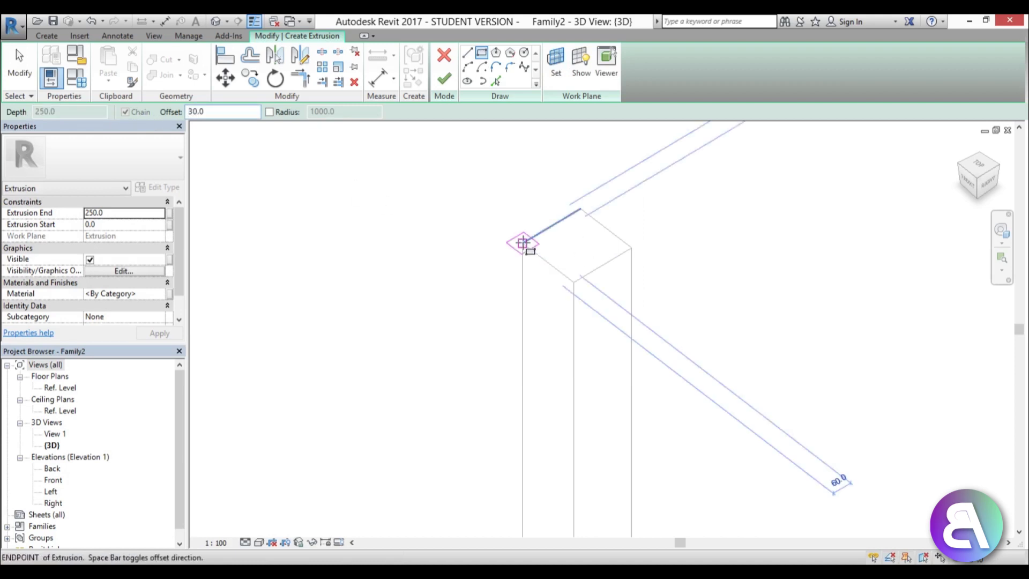
scroll(523, 243, "down", 3)
left_click(643, 255)
left_click(444, 79)
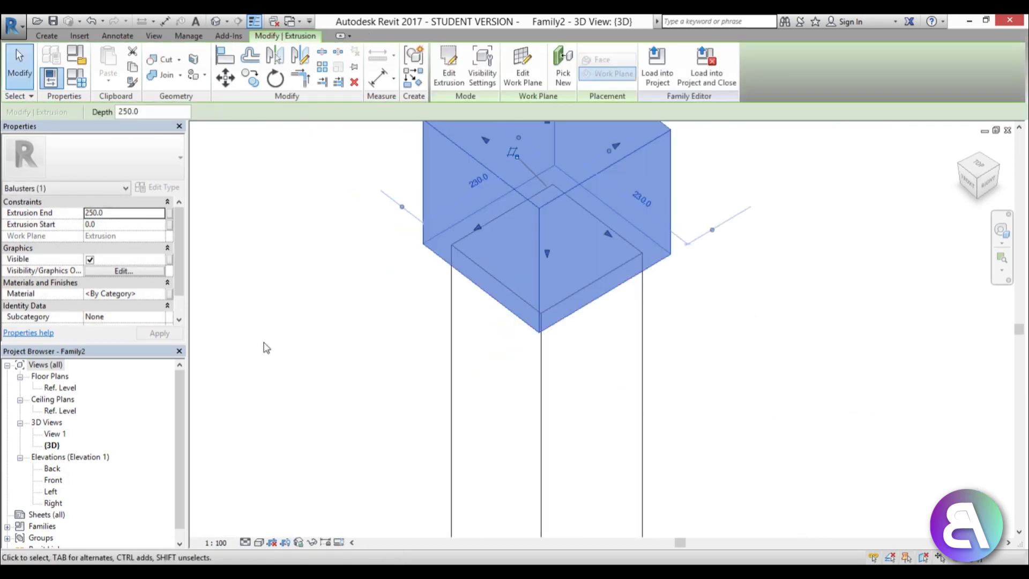
Lower the cap's top in Front elevation and dimension it 383 above the Top plane
double_click(51, 481)
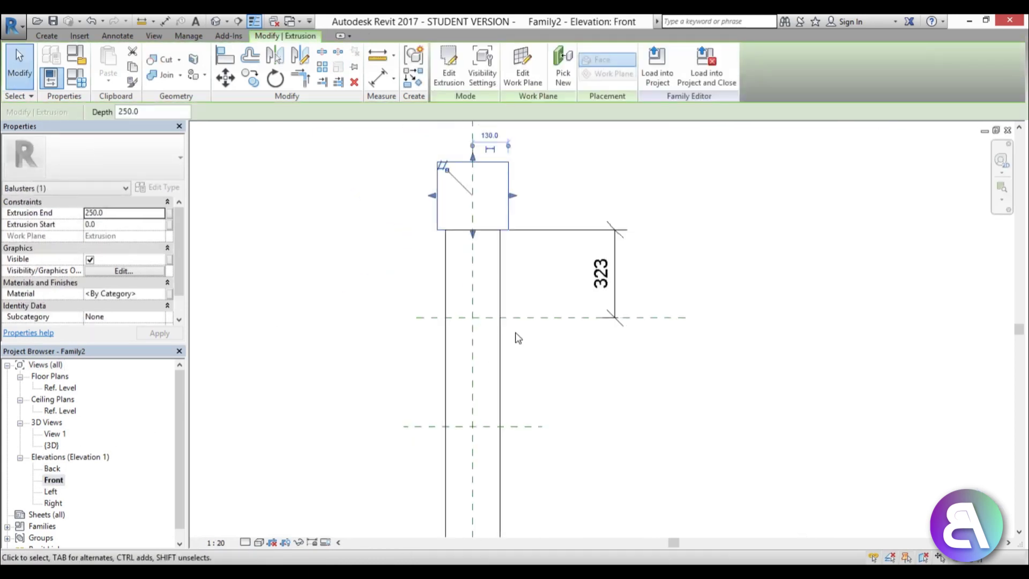
scroll(517, 337, "up", 2)
left_click_drag(484, 247, 480, 341)
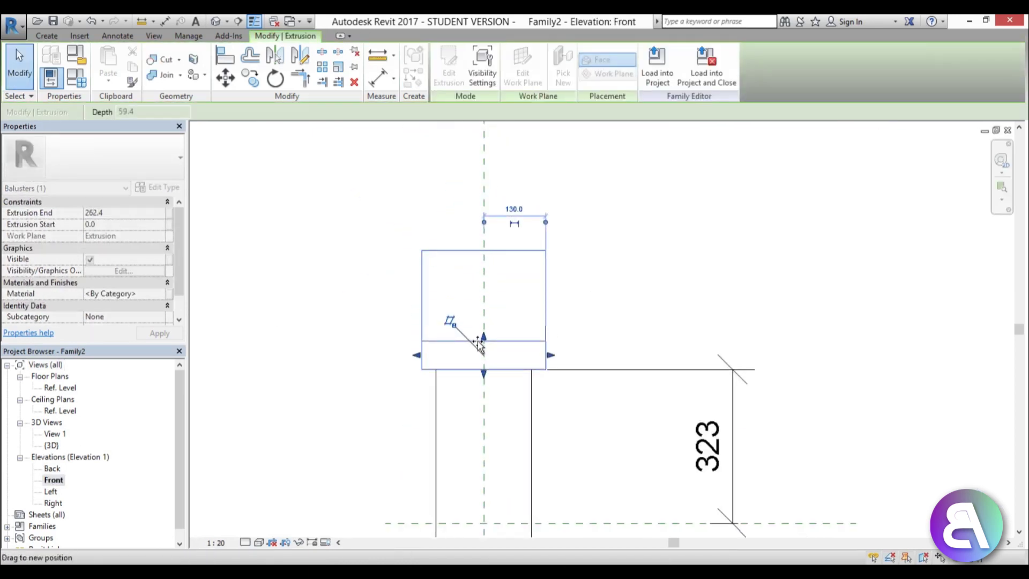
key("Escape")
left_click(377, 79)
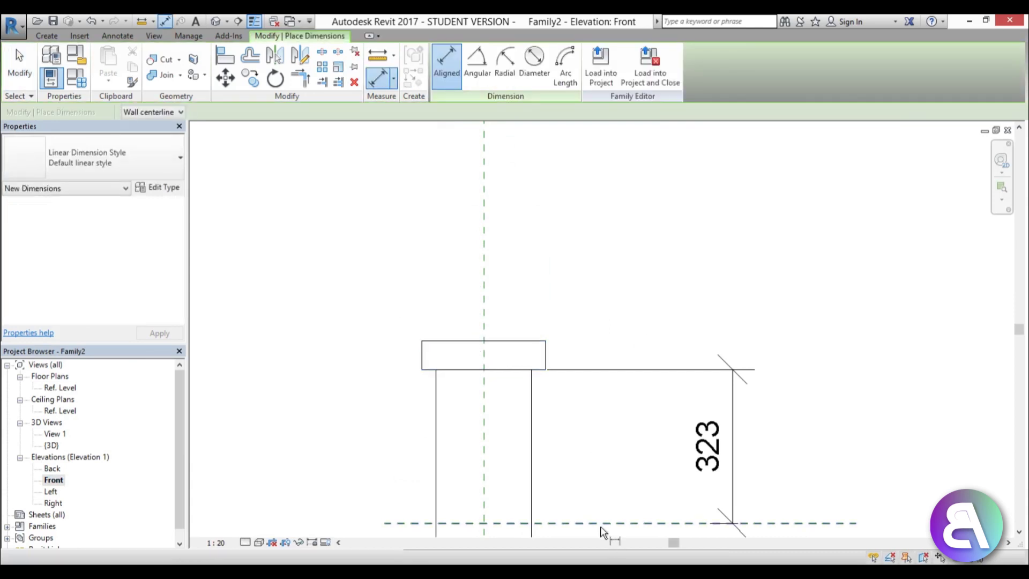
left_click(512, 340)
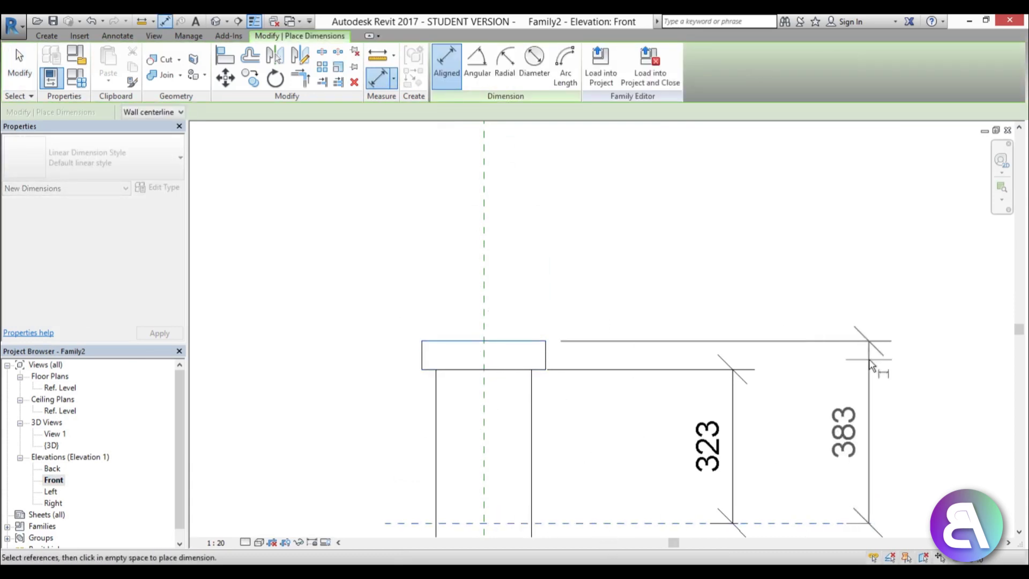
left_click(869, 370)
key("Escape")
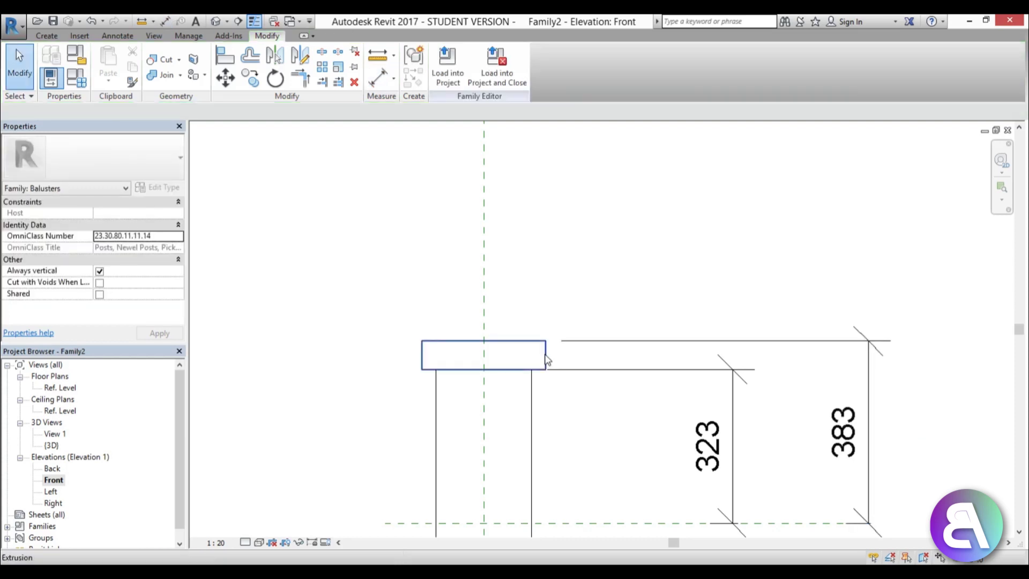
Give the cap extrusion the Brick, Common, Brown material
left_click(546, 358)
left_click(155, 294)
left_click(169, 294)
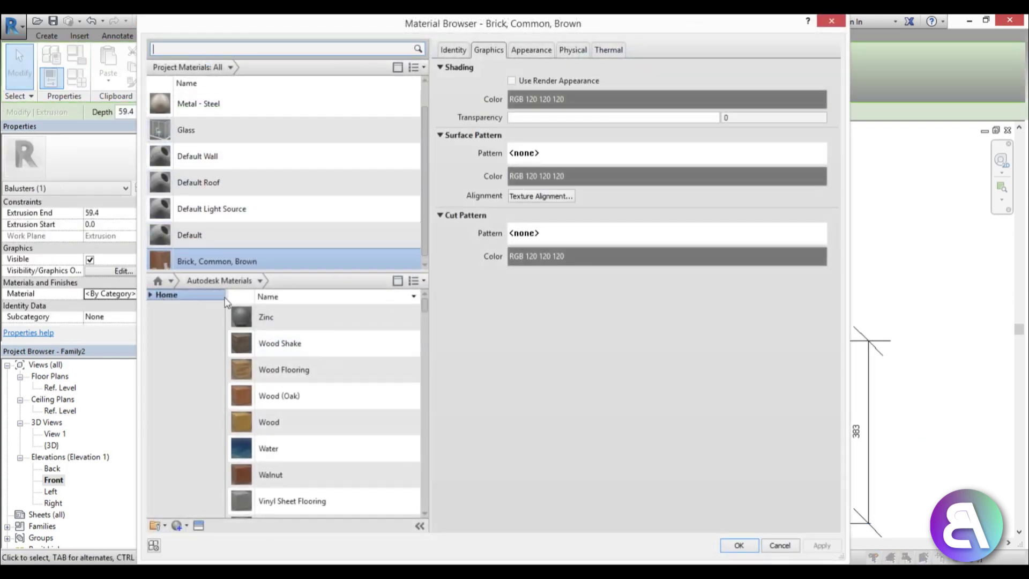
left_click(739, 546)
left_click(596, 445)
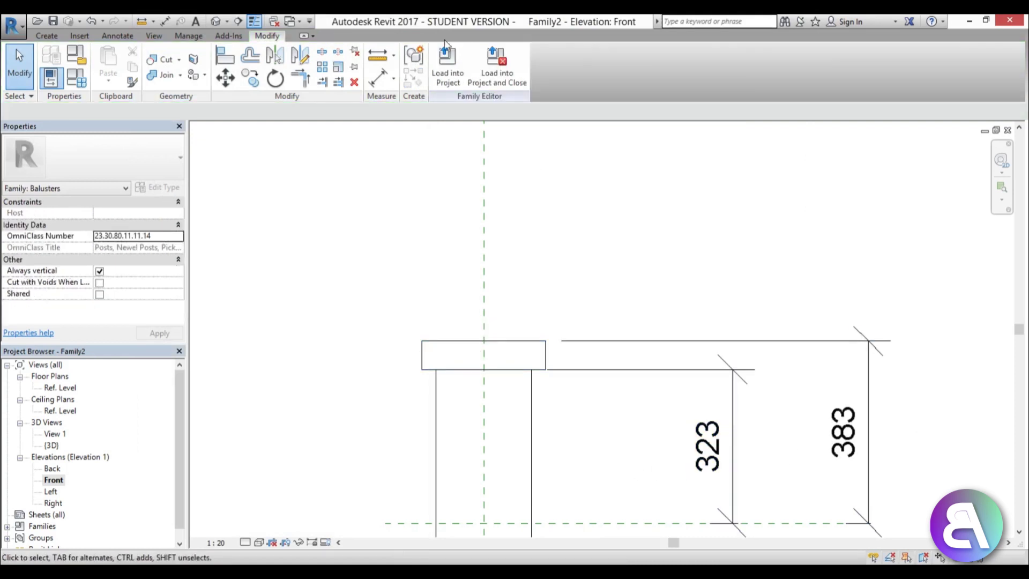
Join the cap's geometry to the post
left_click(167, 75)
left_click(428, 350)
left_click(438, 379)
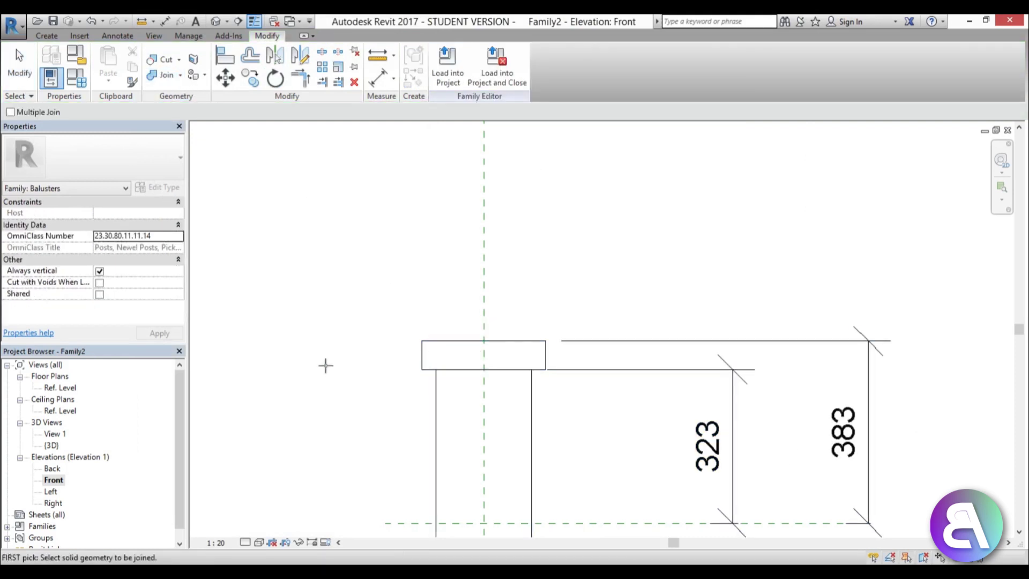
Load Family2 into Project1, overwriting the existing version, and zoom out to the railing
left_click(448, 78)
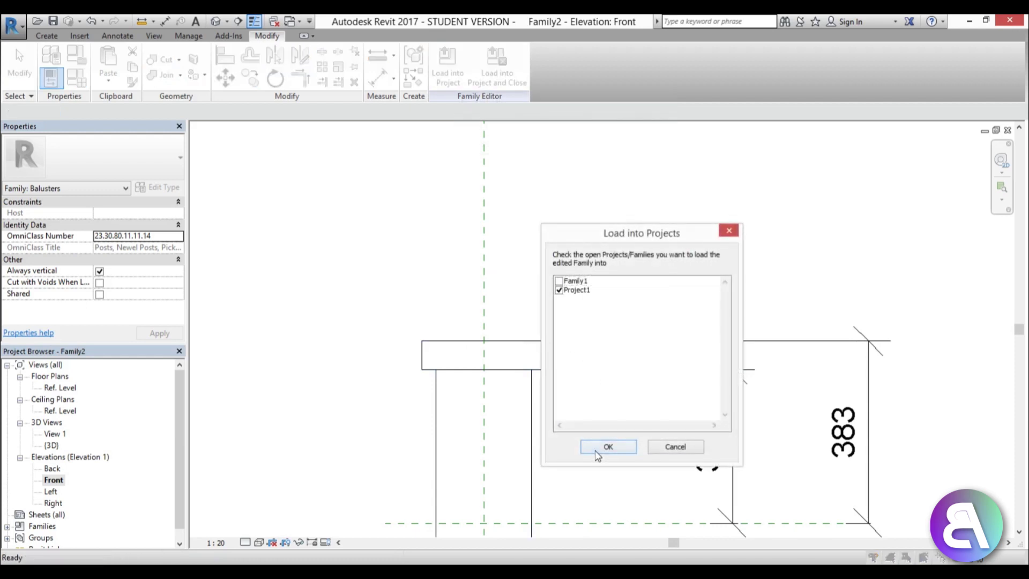
left_click(600, 448)
left_click(487, 285)
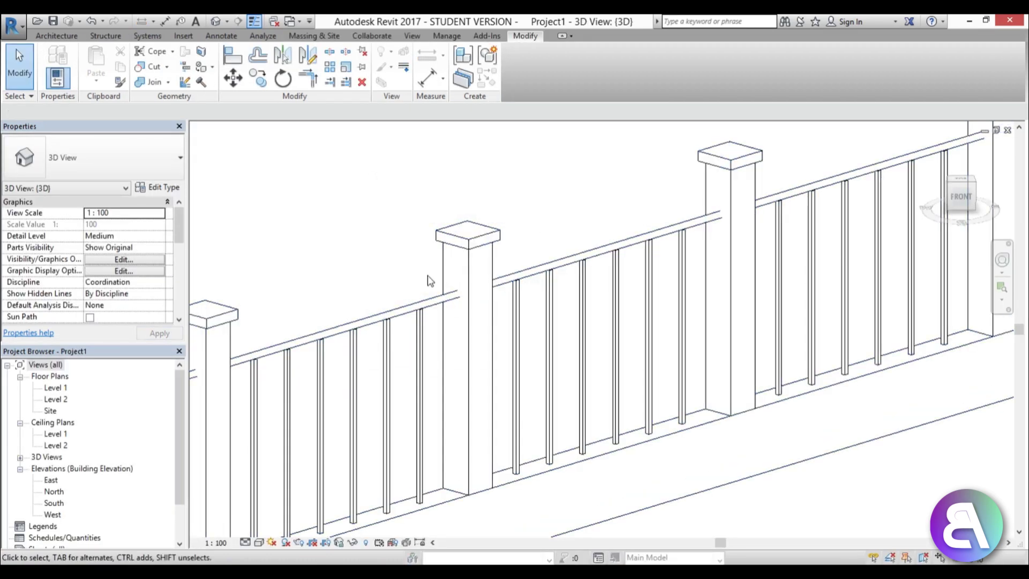
scroll(534, 244, "down", 3)
mouse_move(540, 255)
middle_mouse_down()
mouse_move(720, 196)
mouse_move(508, 284)
mouse_move(529, 244)
mouse_move(490, 264)
middle_mouse_up()
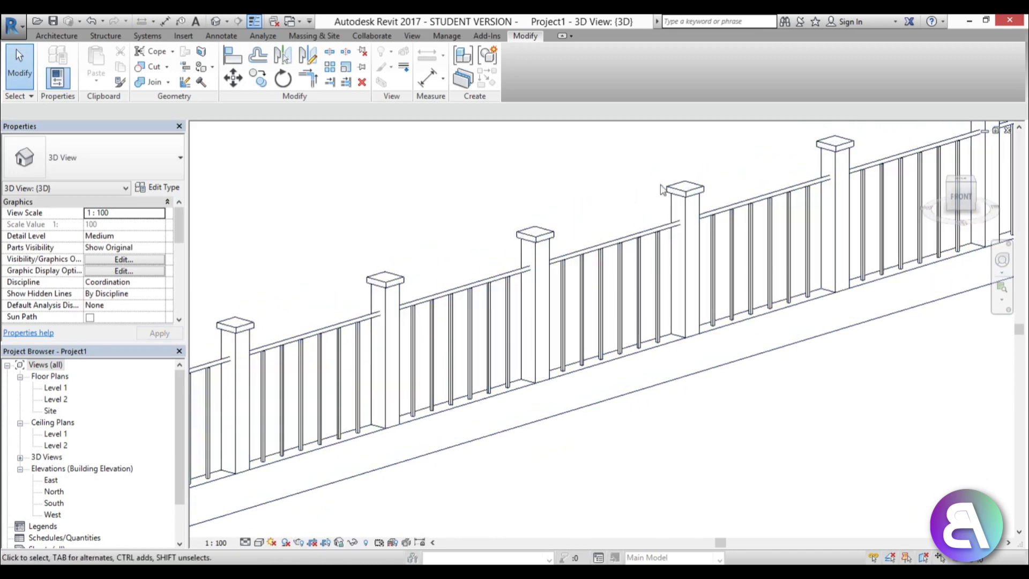
scroll(493, 248, "up", 2)
scroll(464, 223, "down", 1)
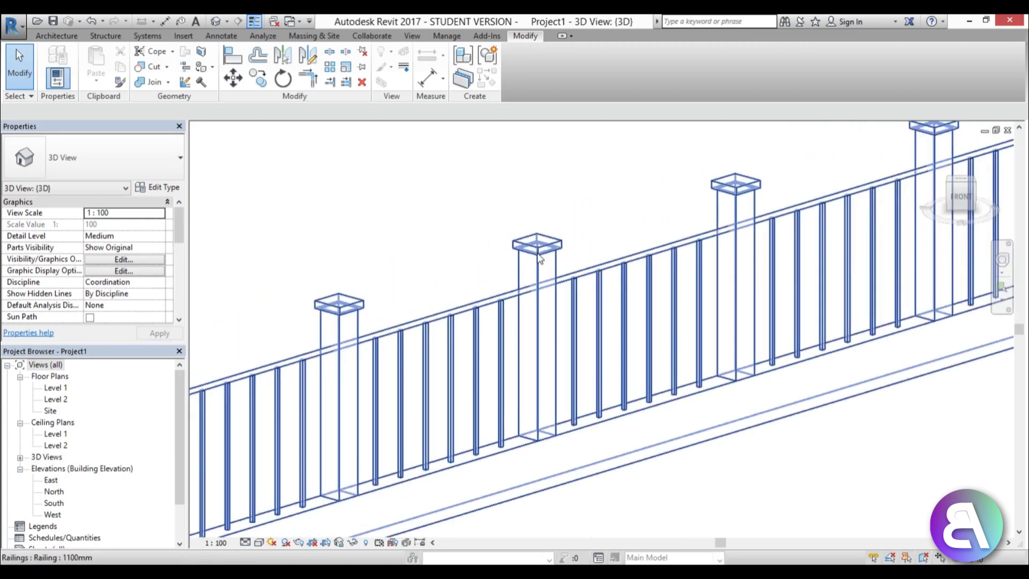
Switch the 3D view to Realistic style and pan along the railing's brick posts
left_click(245, 542)
left_click(290, 513)
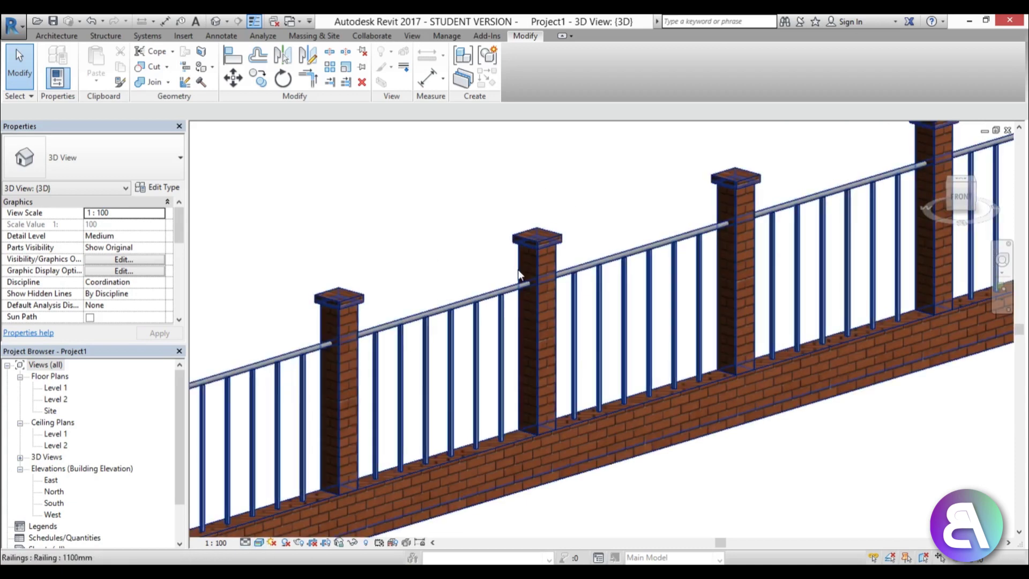
middle_click_drag(419, 469, 838, 390)
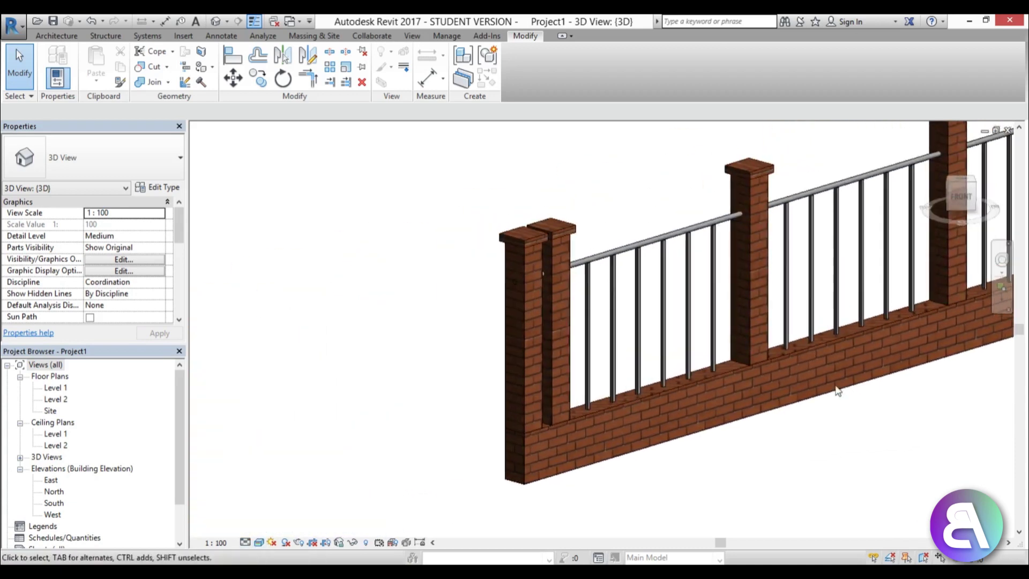
scroll(578, 319, "up", 2)
middle_click_drag(571, 263, 335, 310)
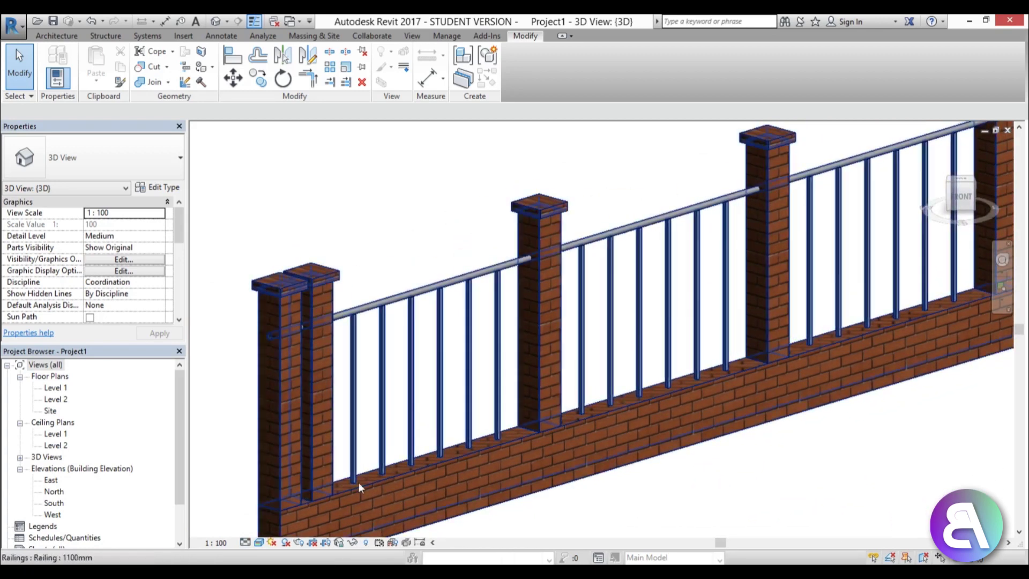
middle_click_drag(482, 379, 394, 402)
scroll(464, 415, "up", 1)
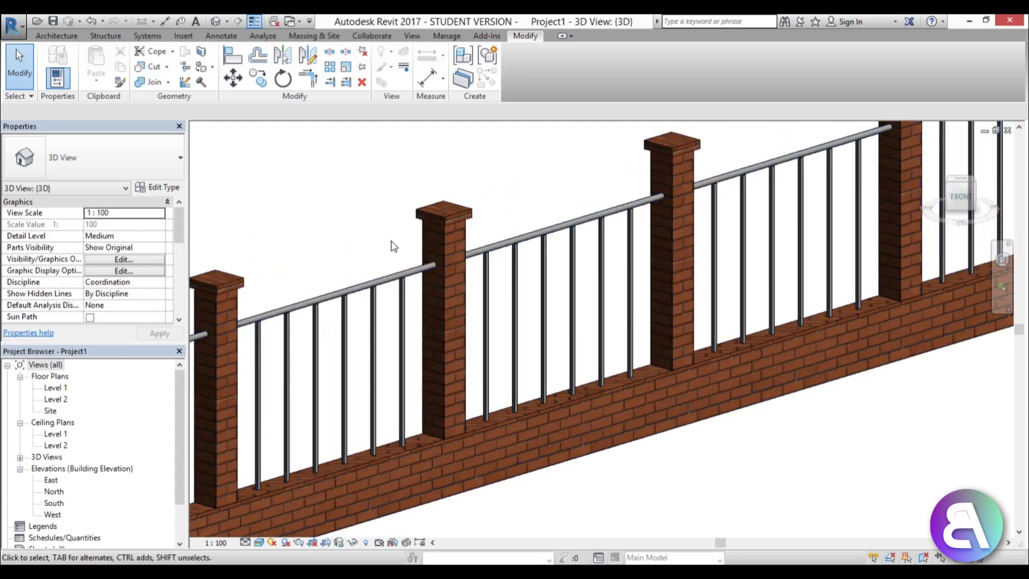
left_click(293, 315)
left_click(158, 187)
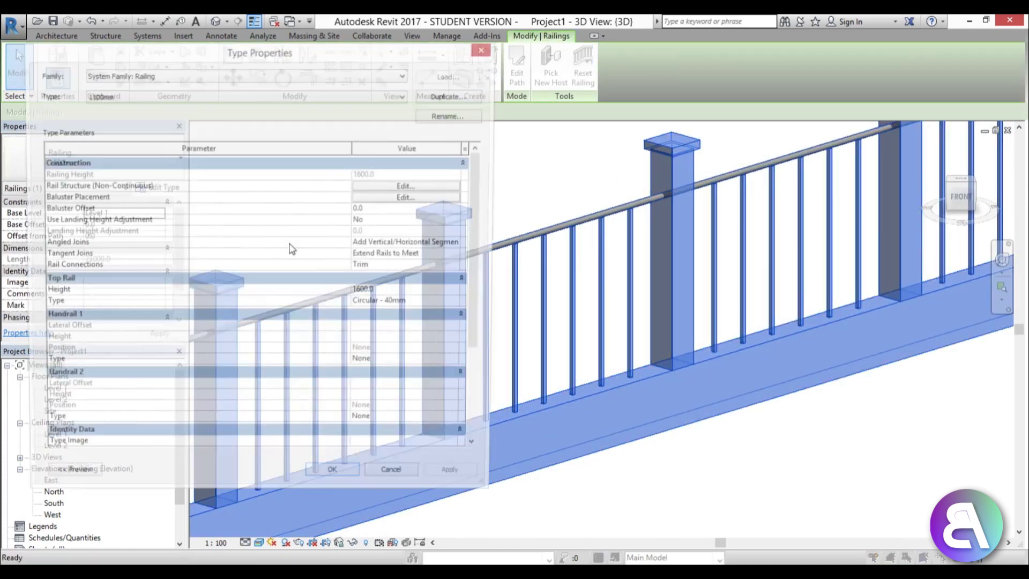
left_click(410, 197)
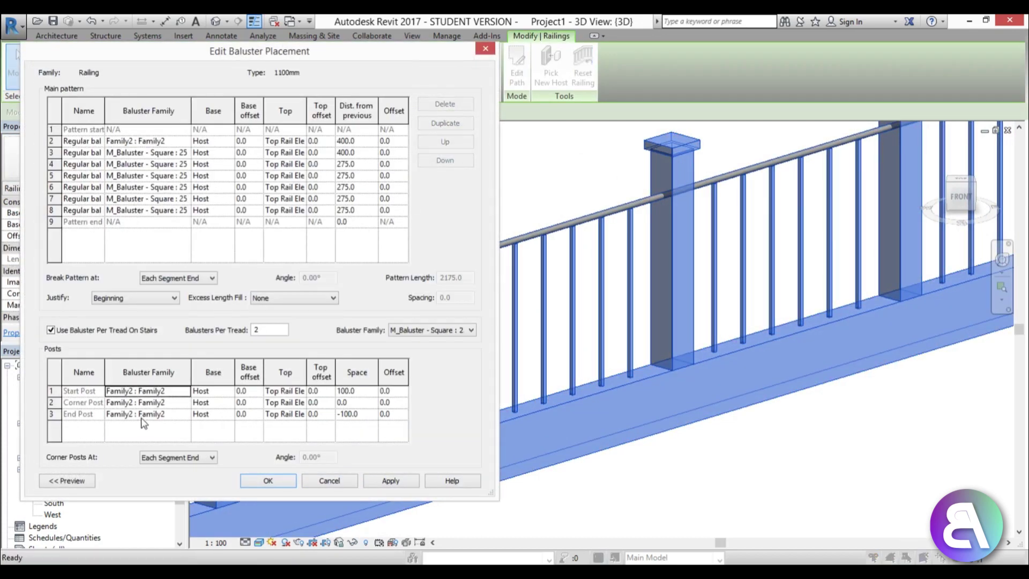
left_click(111, 300)
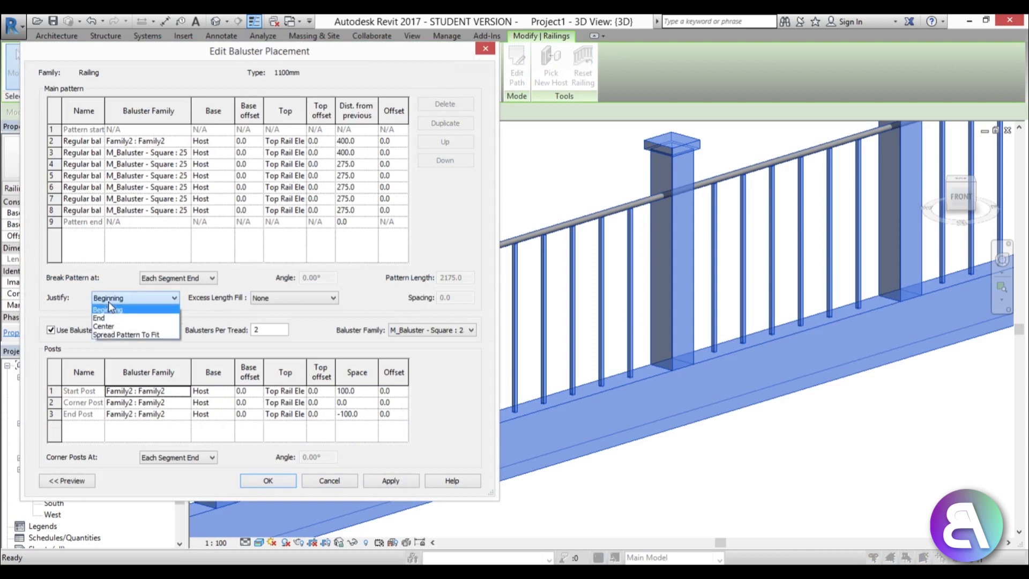
left_click(111, 336)
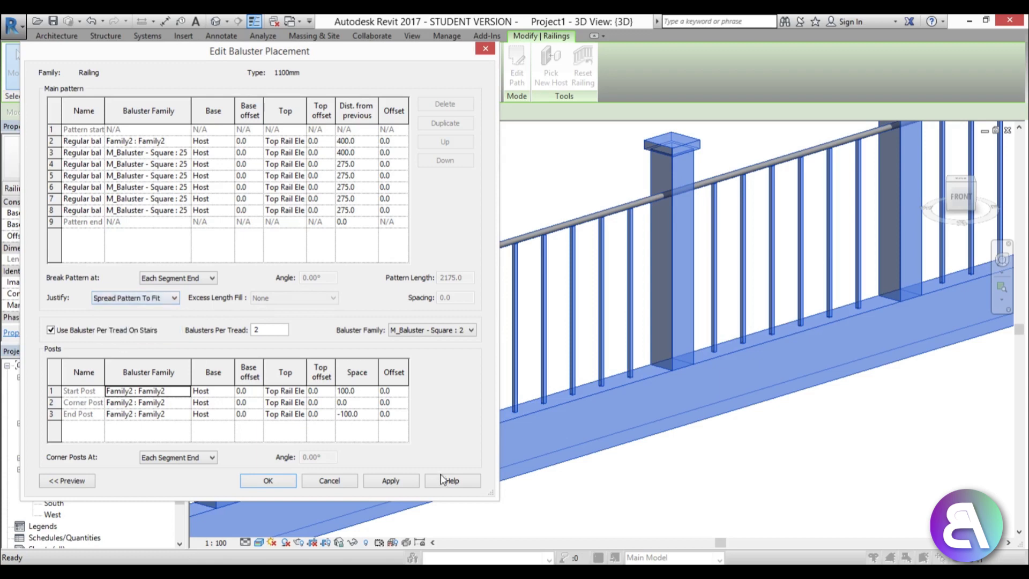
left_click(268, 482)
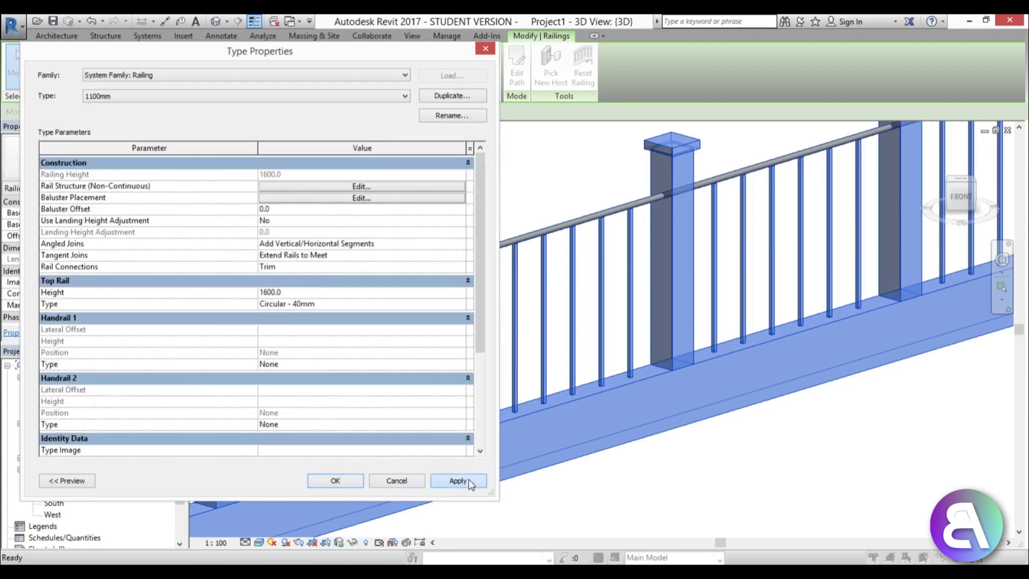
left_click(460, 480)
left_click(332, 480)
scroll(599, 327, "down", 3)
scroll(576, 271, "up", 1)
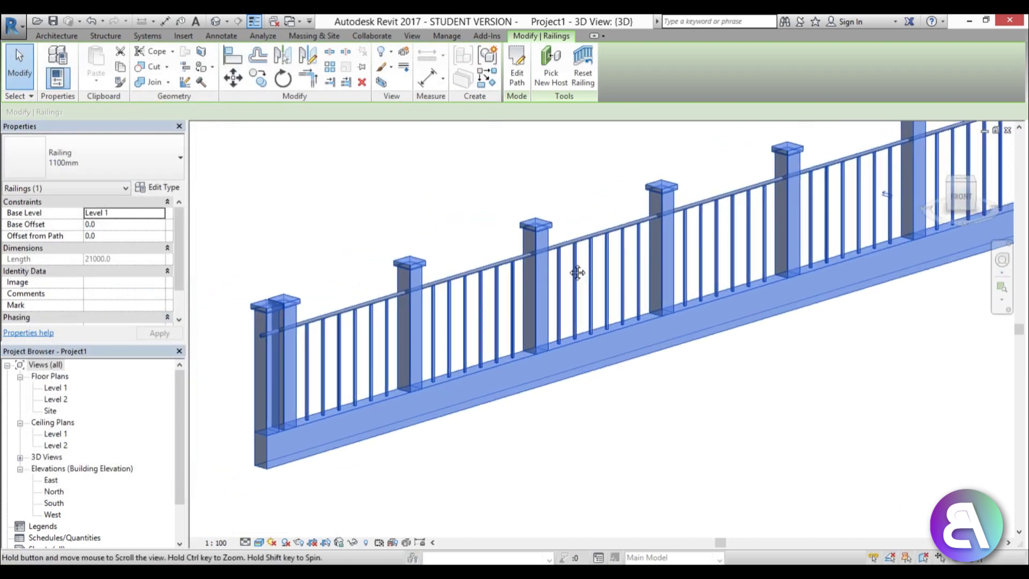
scroll(246, 310, "up", 4)
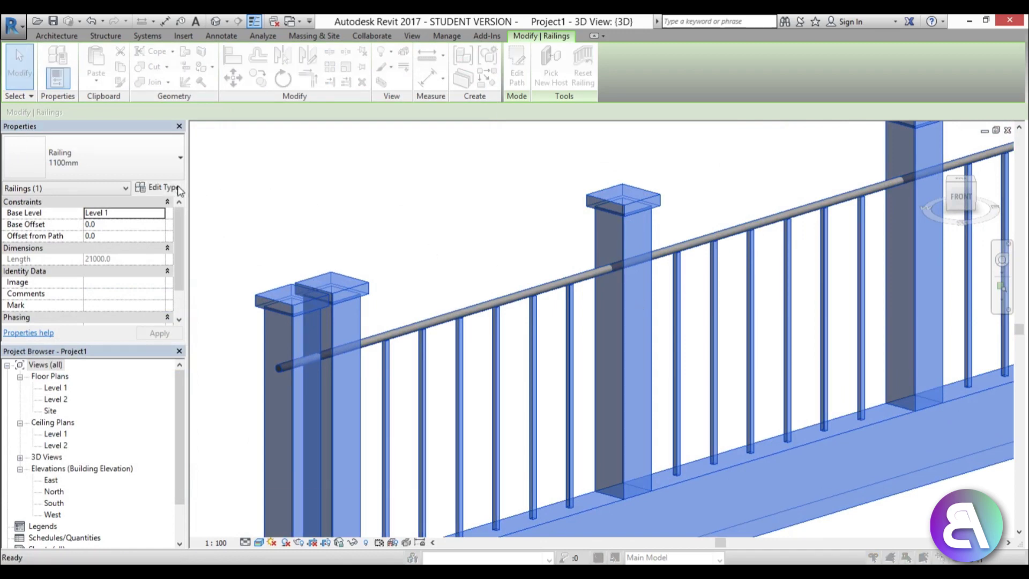
left_click(157, 187)
left_click(412, 201)
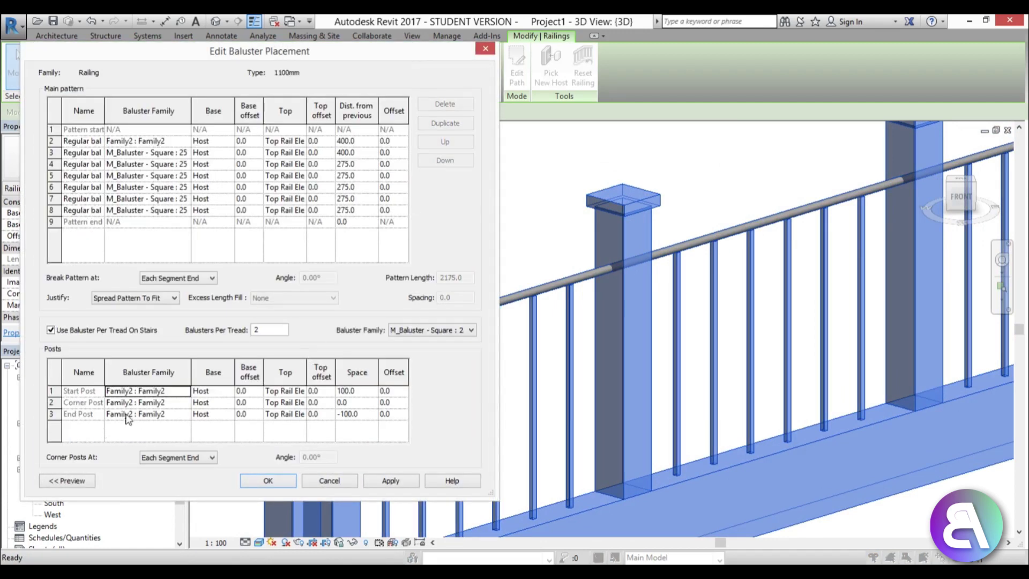
left_click(156, 298)
left_click(113, 309)
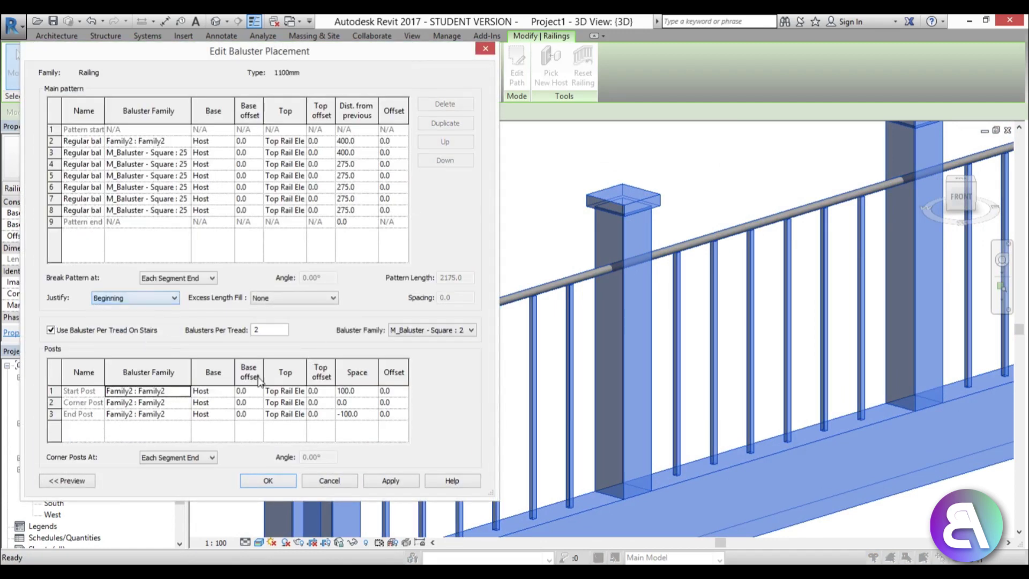
left_click(268, 480)
left_click(458, 480)
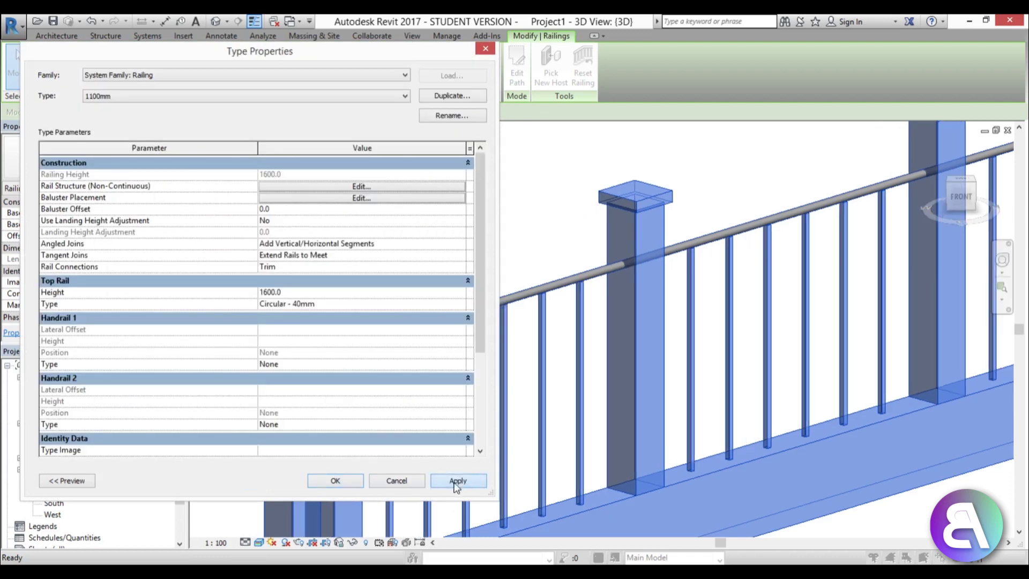
left_click(334, 481)
scroll(318, 307, "down", 3)
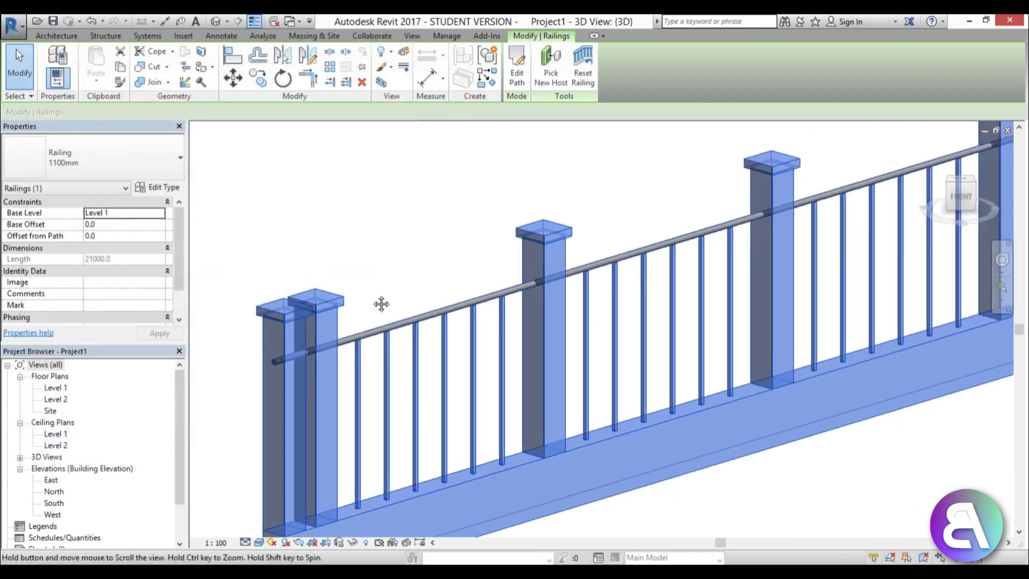
scroll(496, 289, "up", 1)
middle_click_drag(338, 312, 395, 295)
left_click(406, 253)
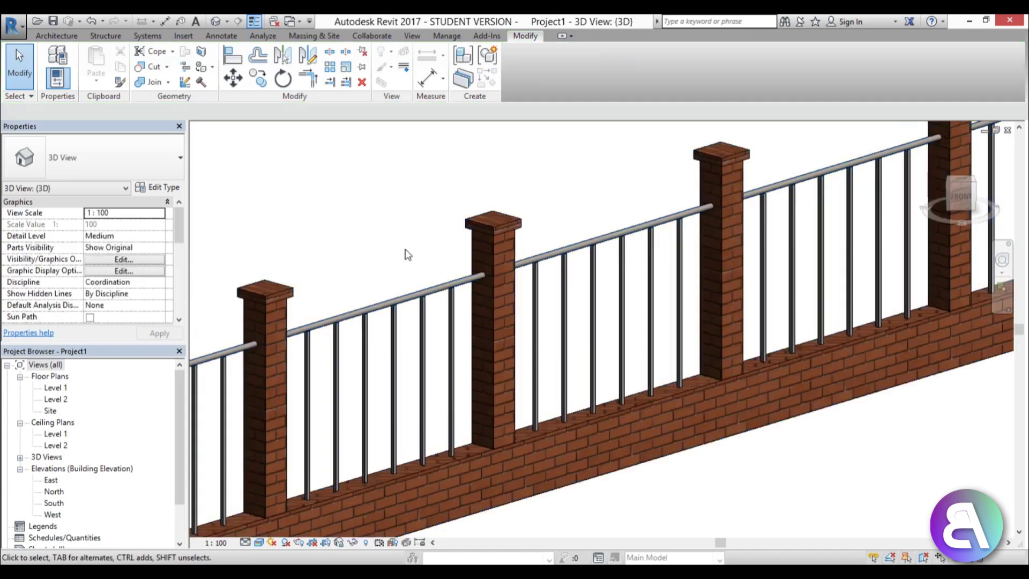
left_click(397, 295)
left_click(172, 188)
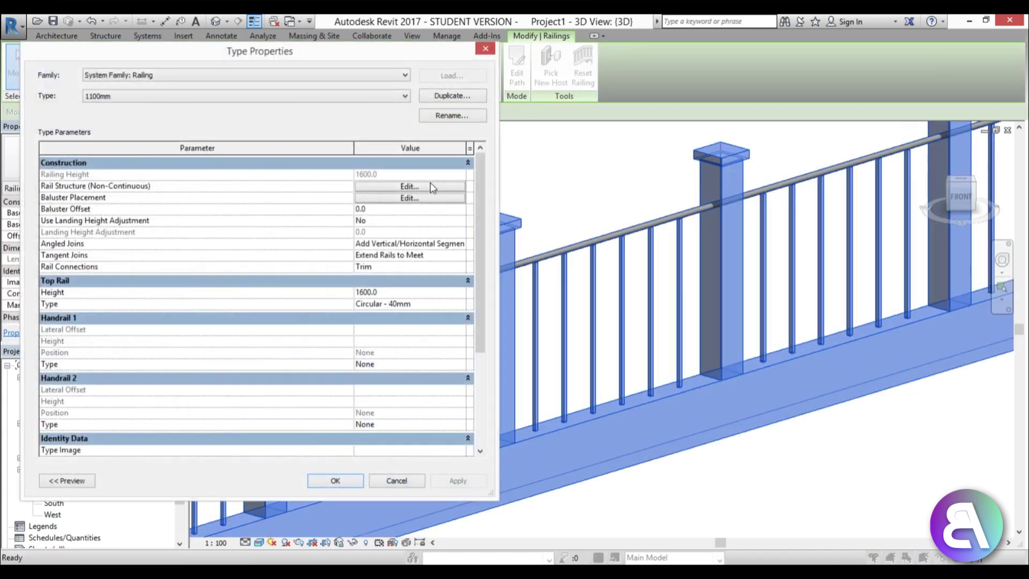
left_click(419, 189)
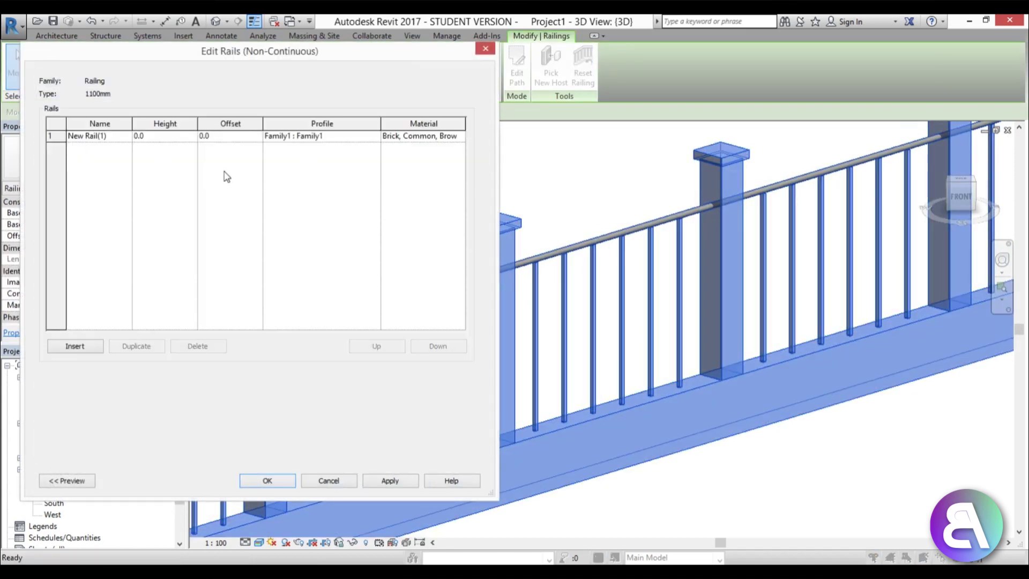
left_click(338, 481)
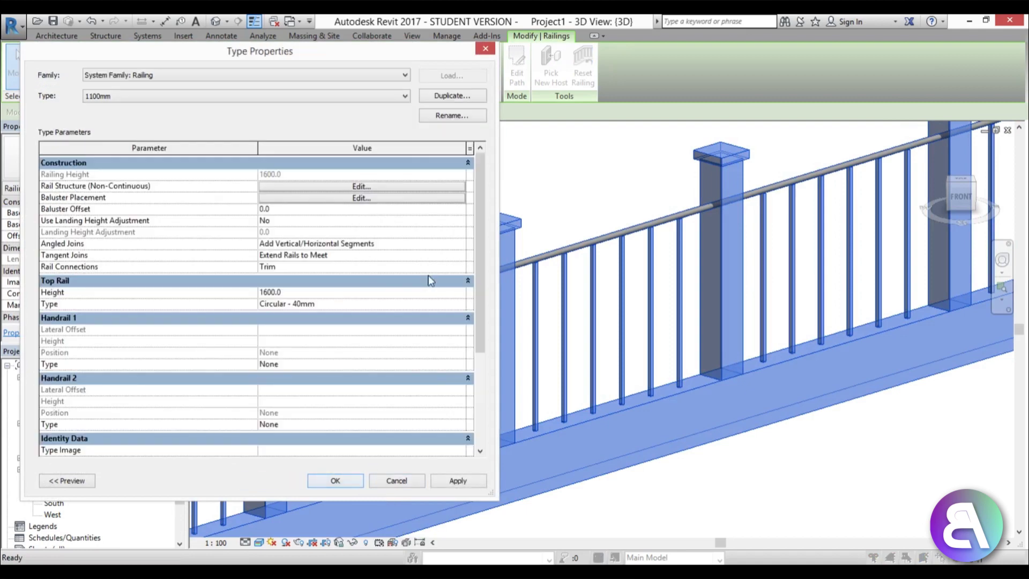
left_click(396, 481)
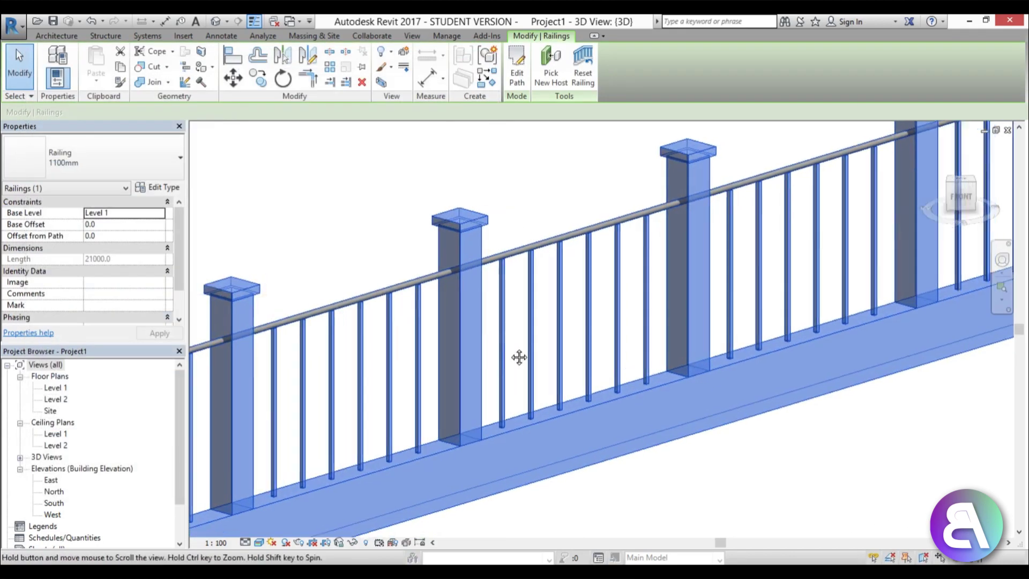